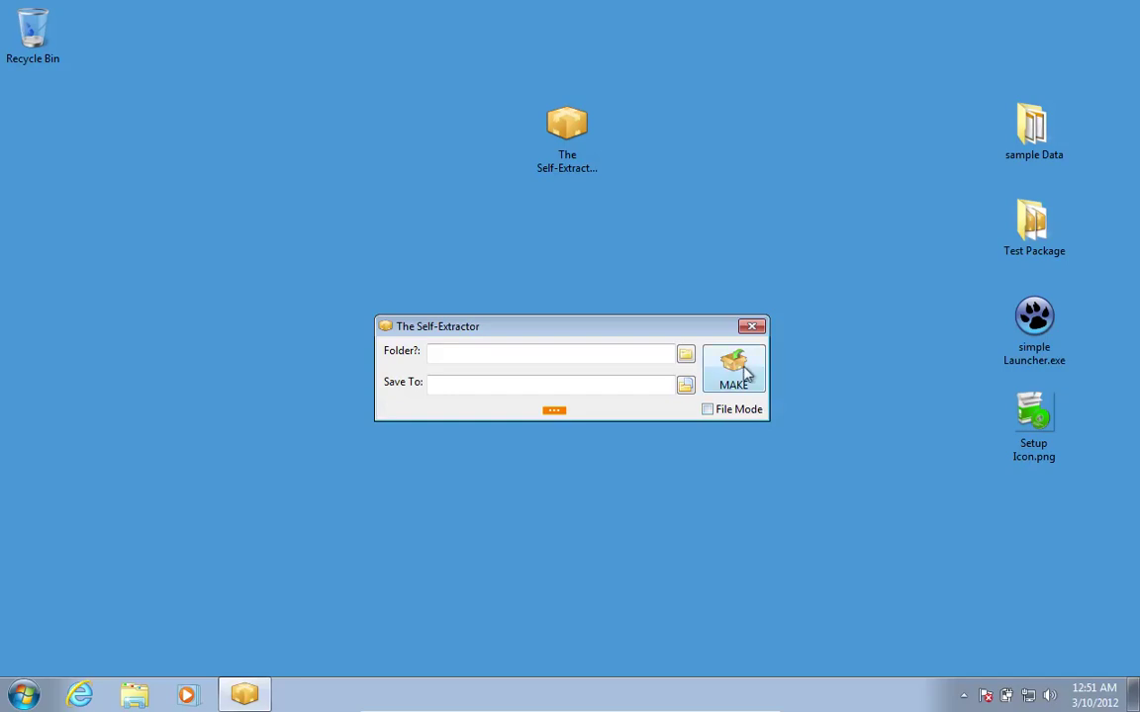
Choose the desktop's sample Data folder as the source folder to package.
click(685, 356)
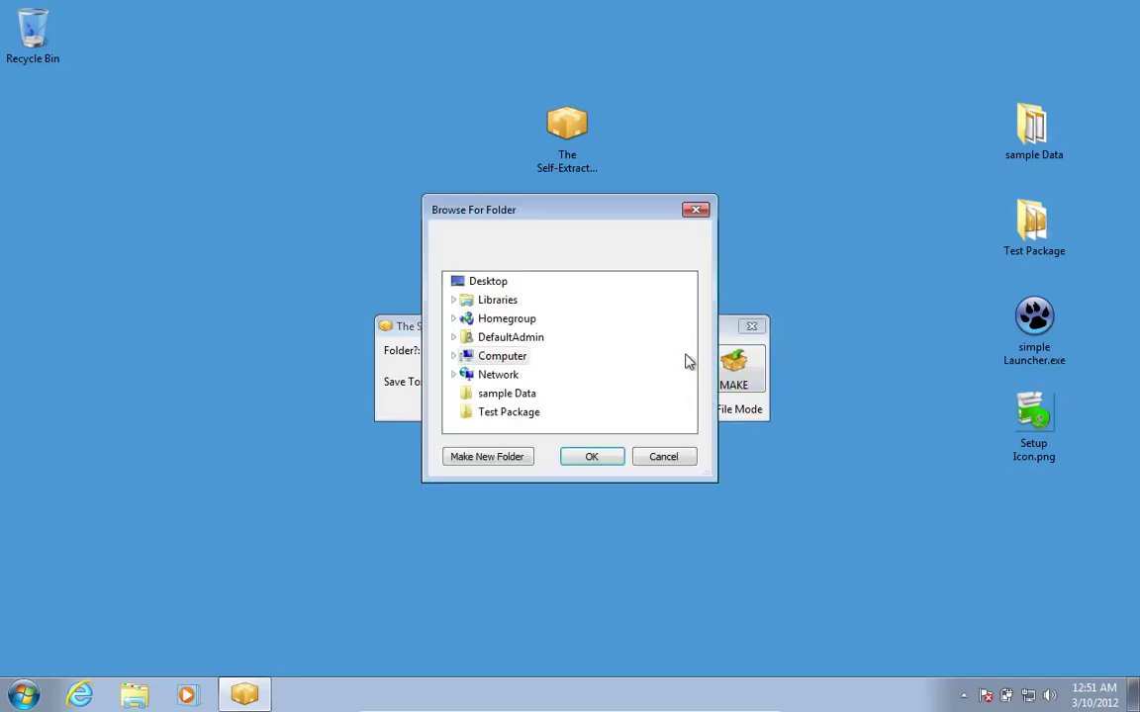
click(521, 399)
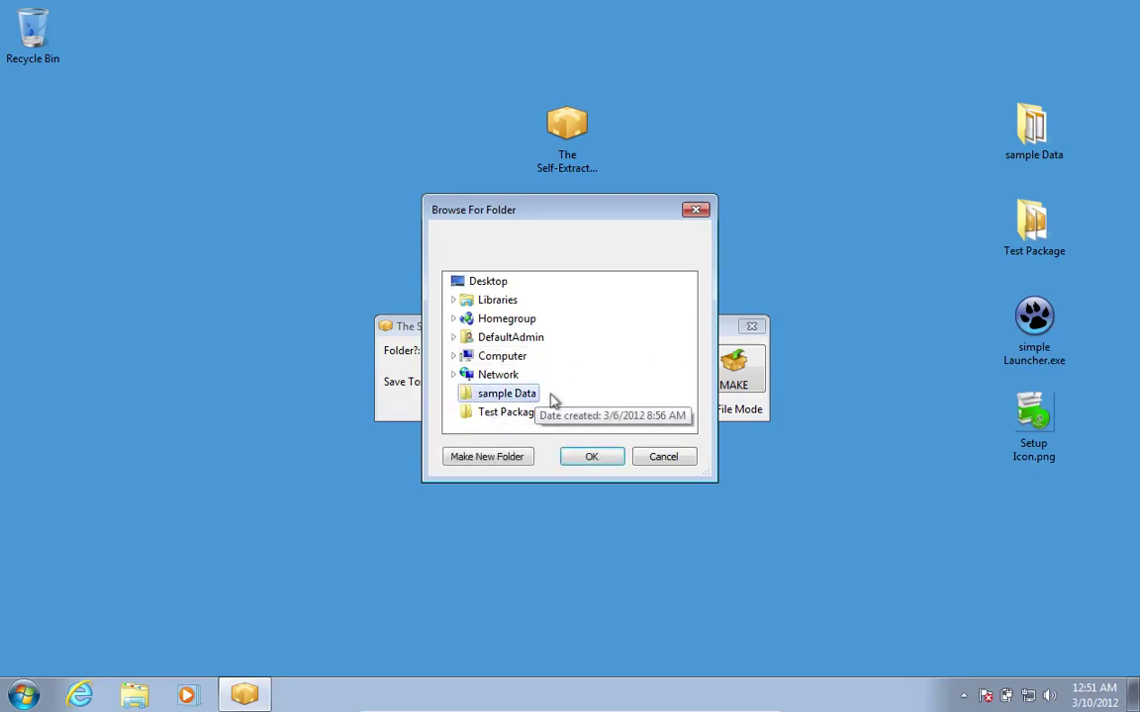
click(598, 456)
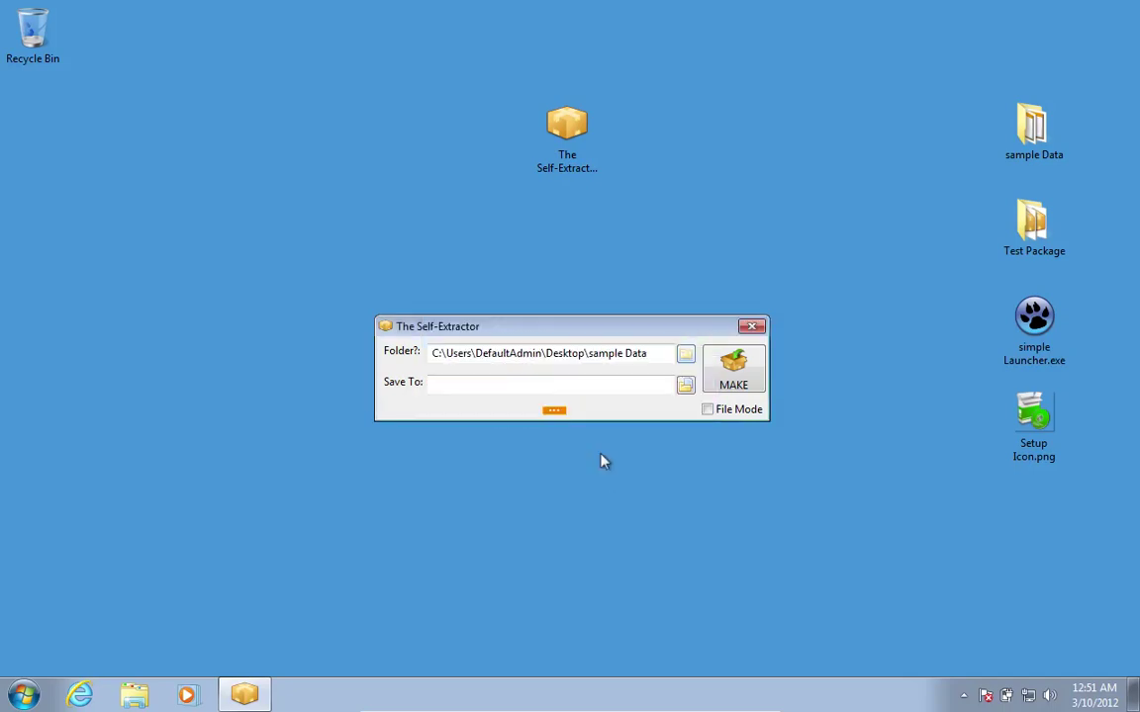
Open the sample Data source folder in Explorer and select house1.ppt.
click(410, 356)
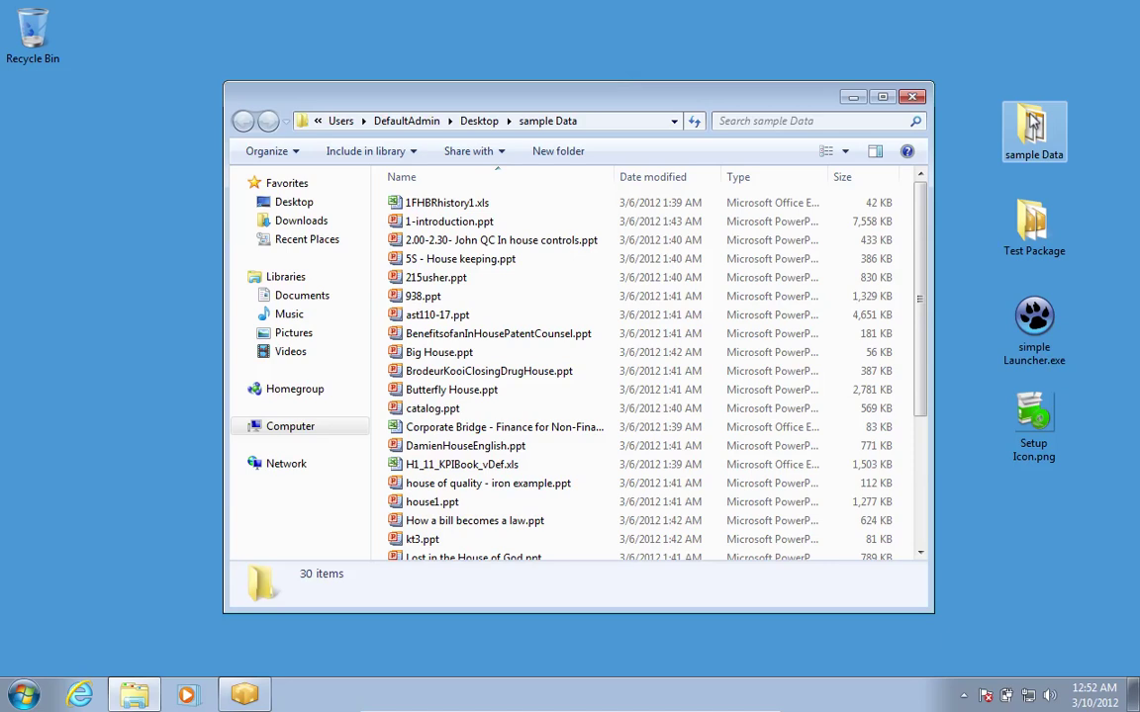
click(452, 505)
View house1.ppt through to the Garden slide, then close the viewer and the sample Data window.
double_click(452, 505)
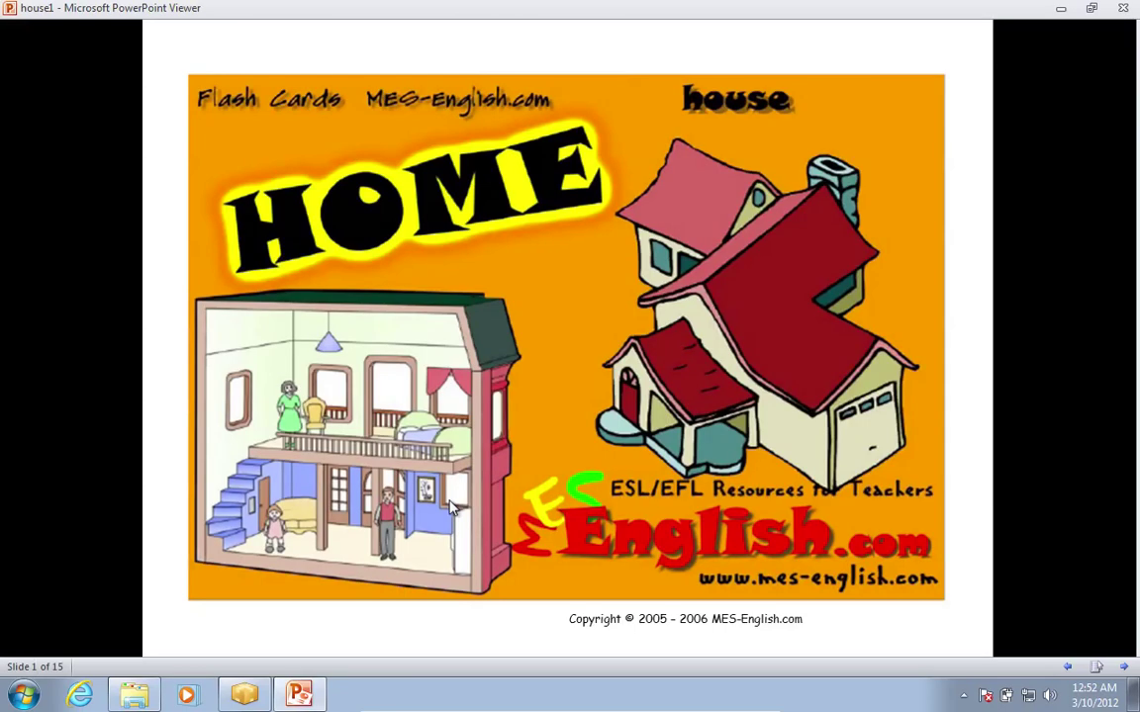
click(478, 483)
click(476, 477)
click(477, 485)
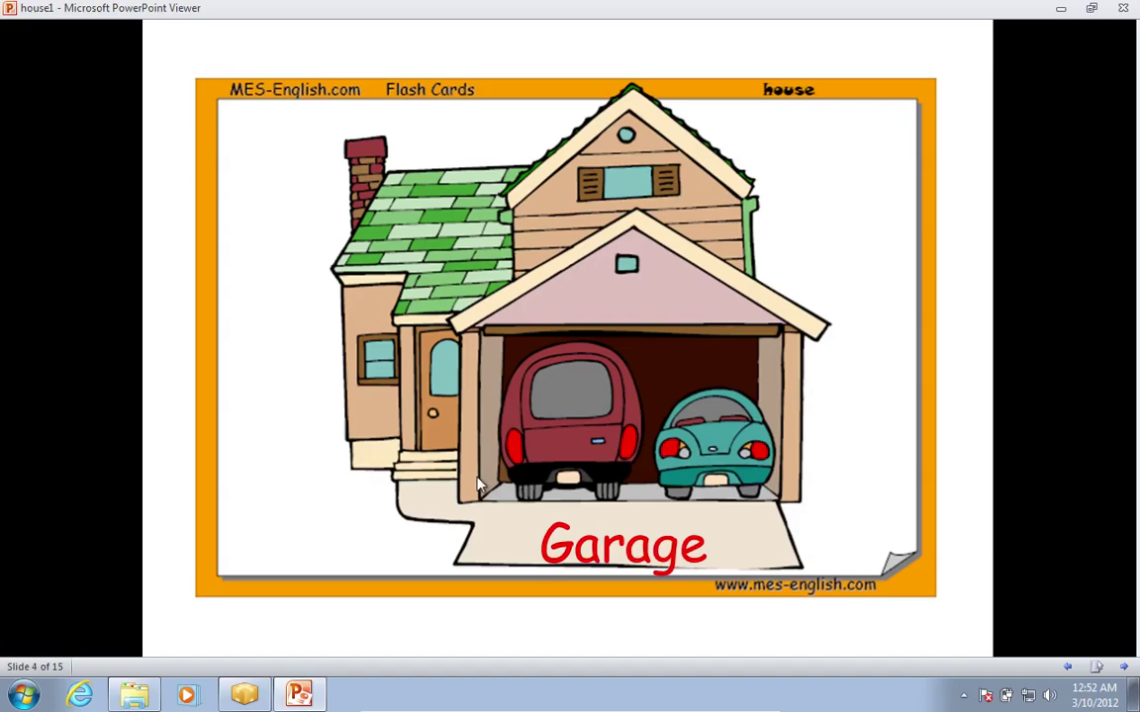
click(478, 485)
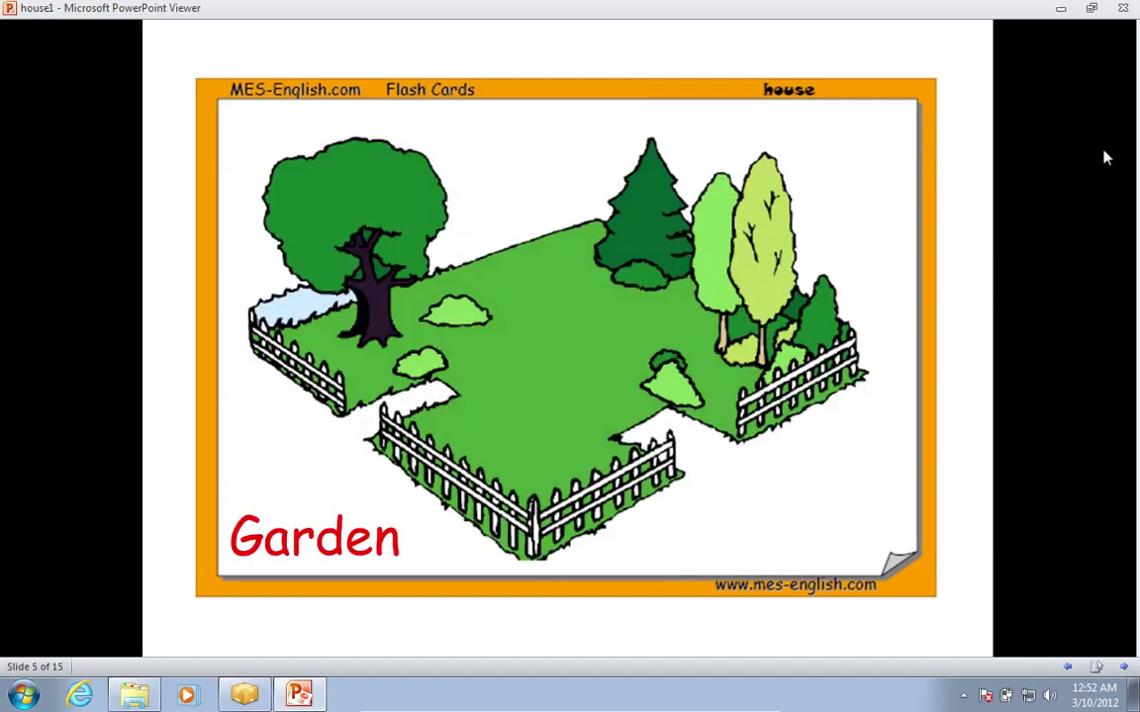
click(1123, 8)
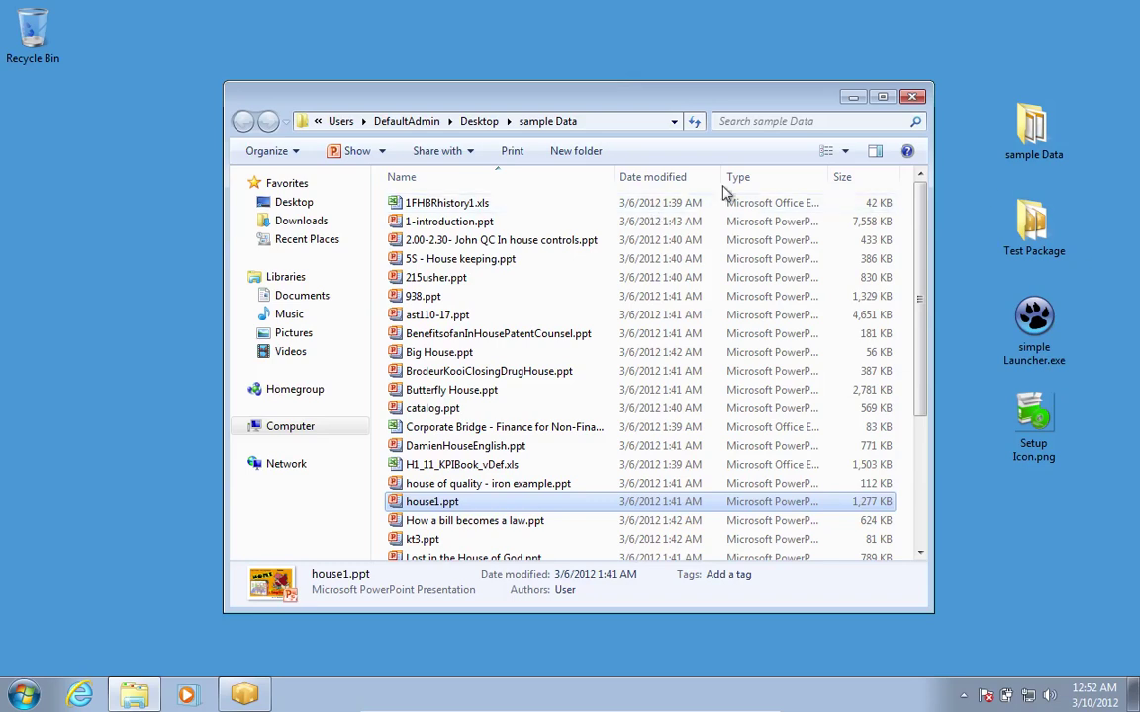
click(912, 96)
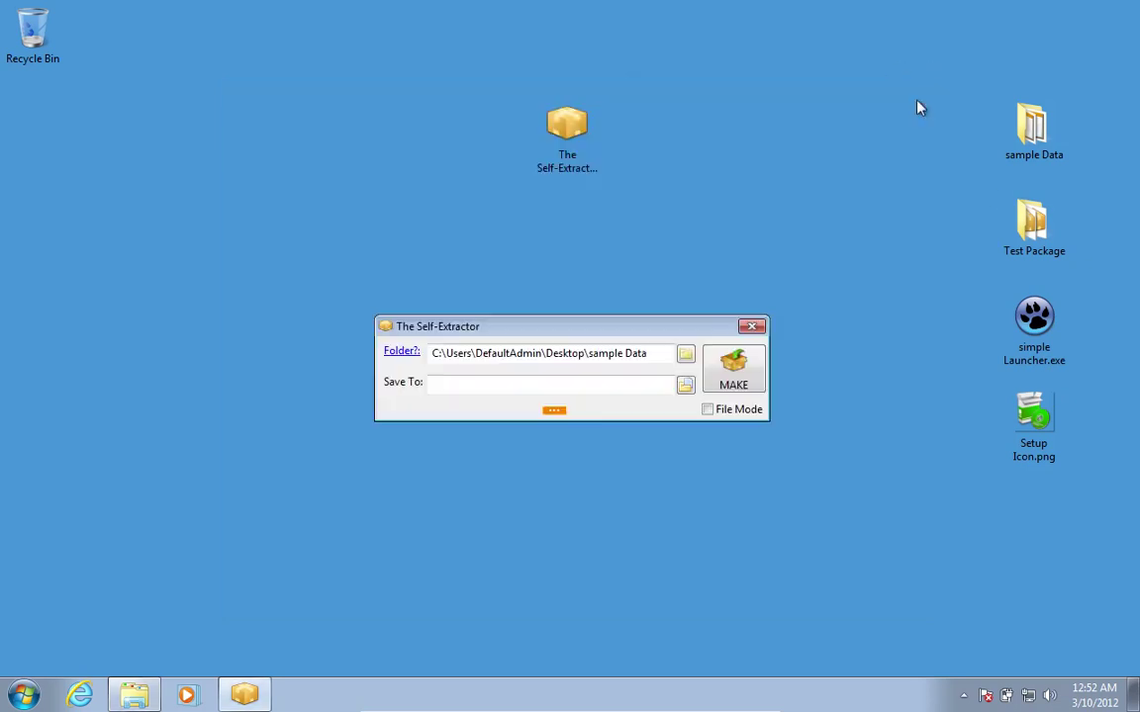
Switch to File Mode and pick house1.ppt from sample Data as the file to package.
click(731, 413)
click(685, 355)
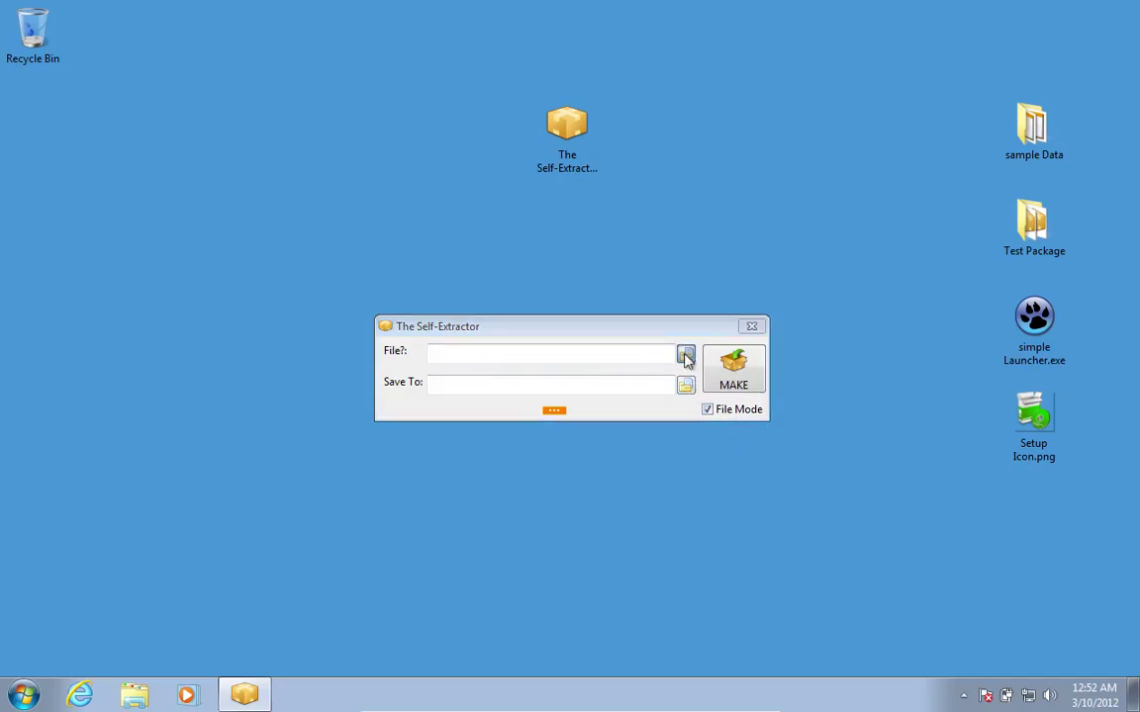
drag(801, 308, 802, 407)
double_click(485, 249)
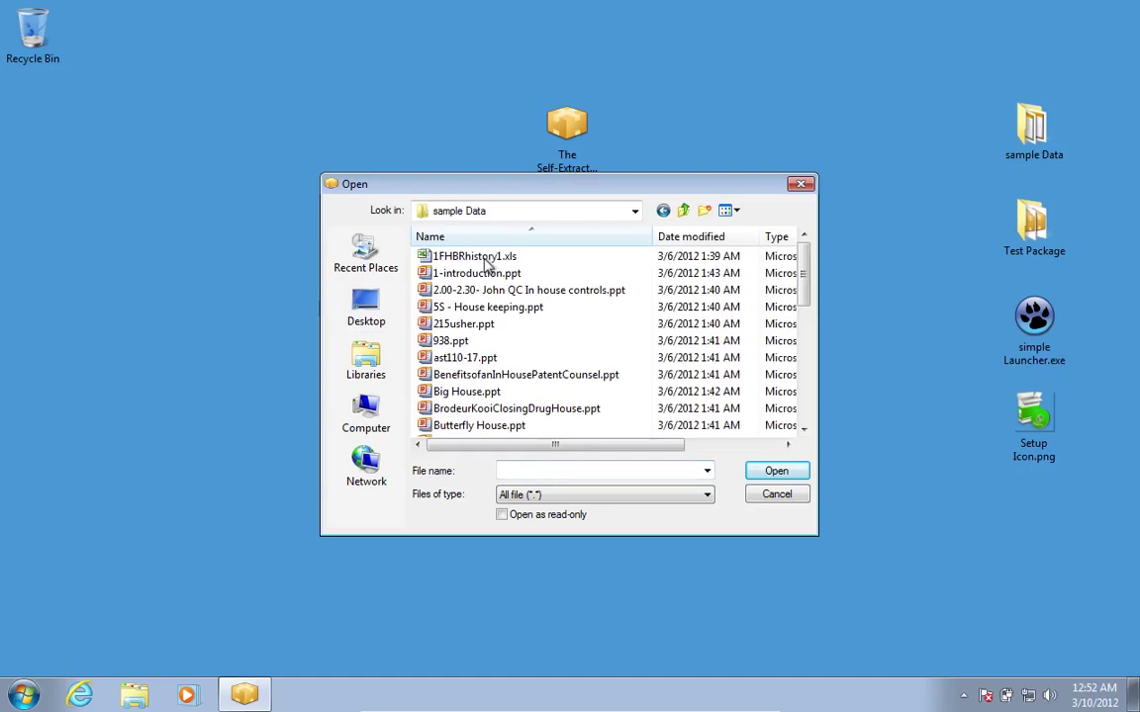
scroll(502, 364, down, 3)
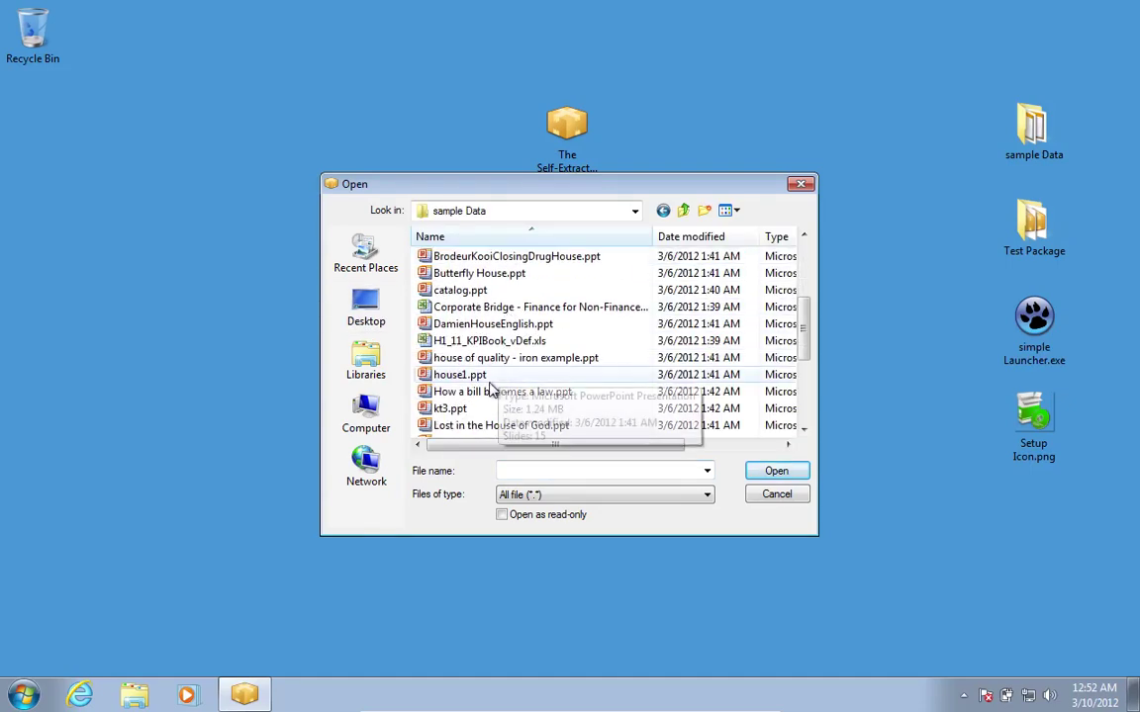
click(495, 375)
click(777, 472)
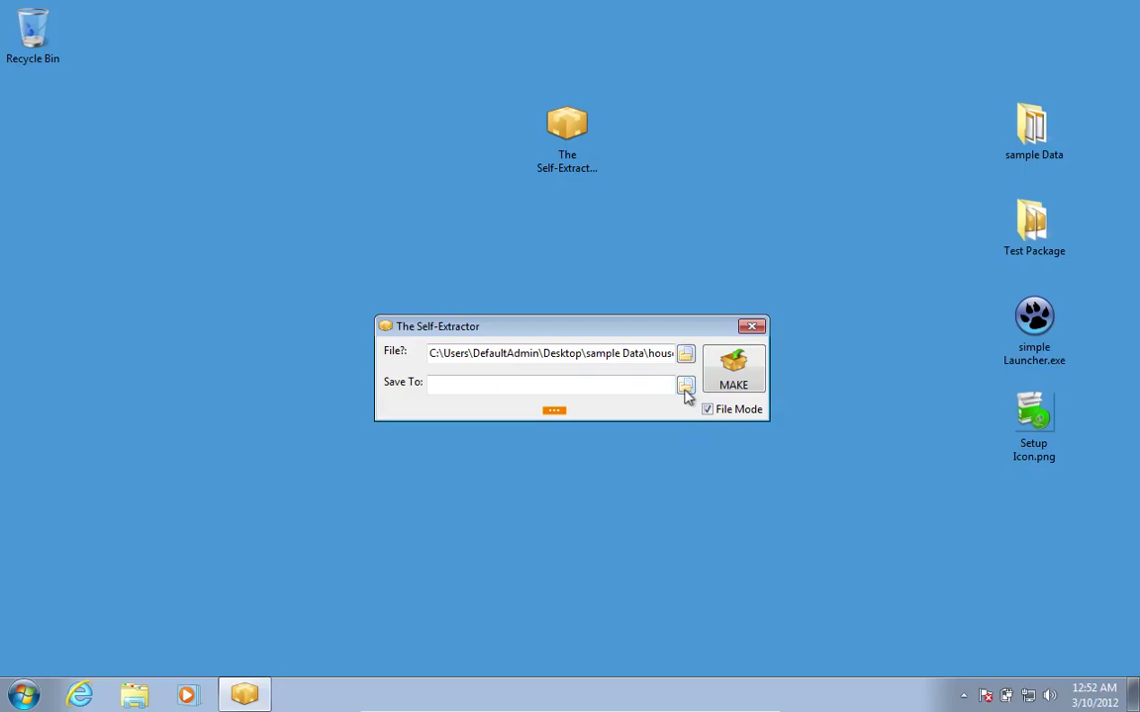
Save the package as 'My Package' (.exe) in the desktop's Test Package folder.
click(685, 388)
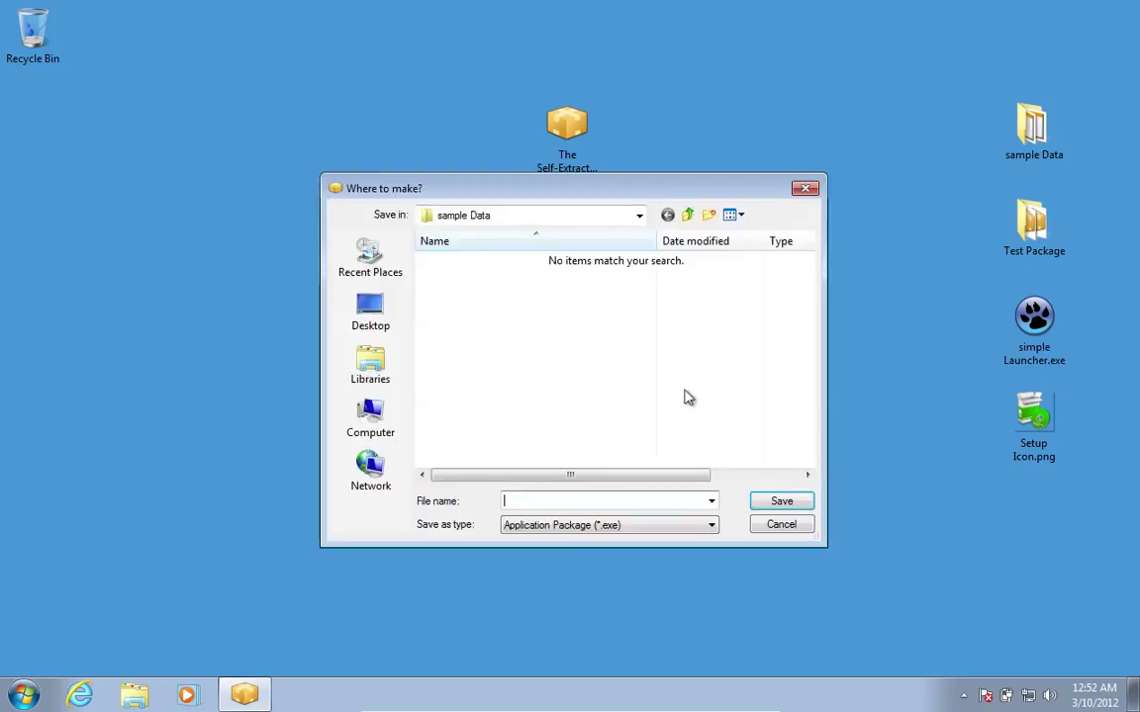
click(708, 524)
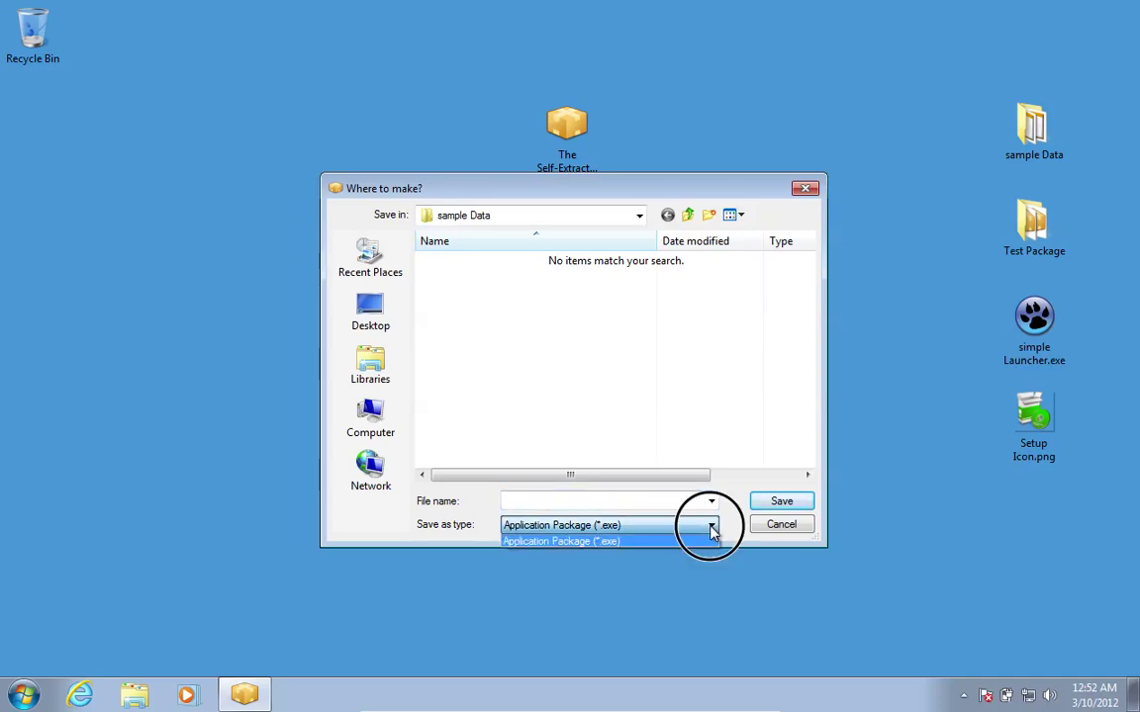
click(673, 540)
click(688, 219)
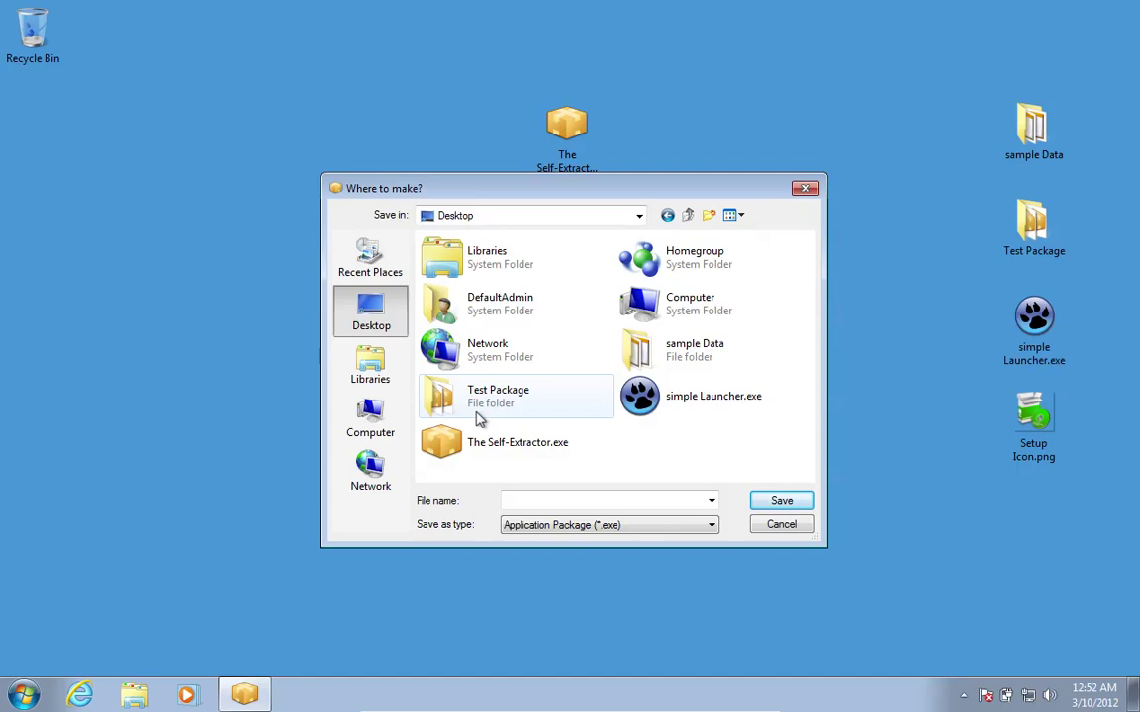
double_click(478, 413)
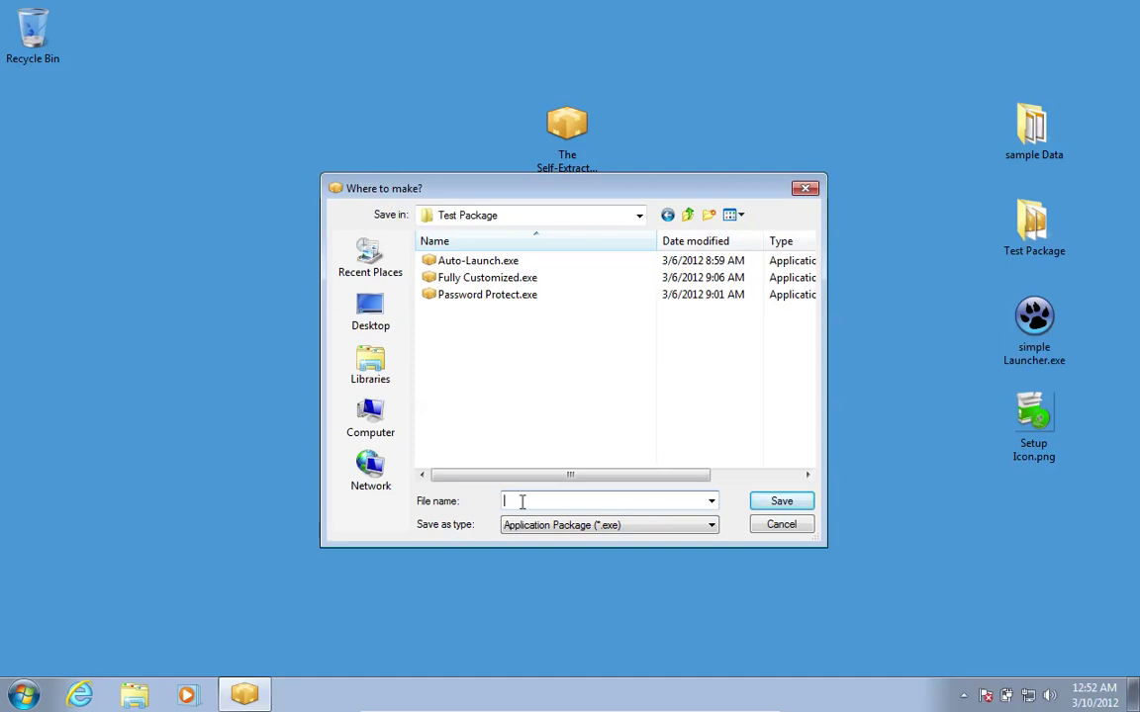
text(My Package)
click(639, 216)
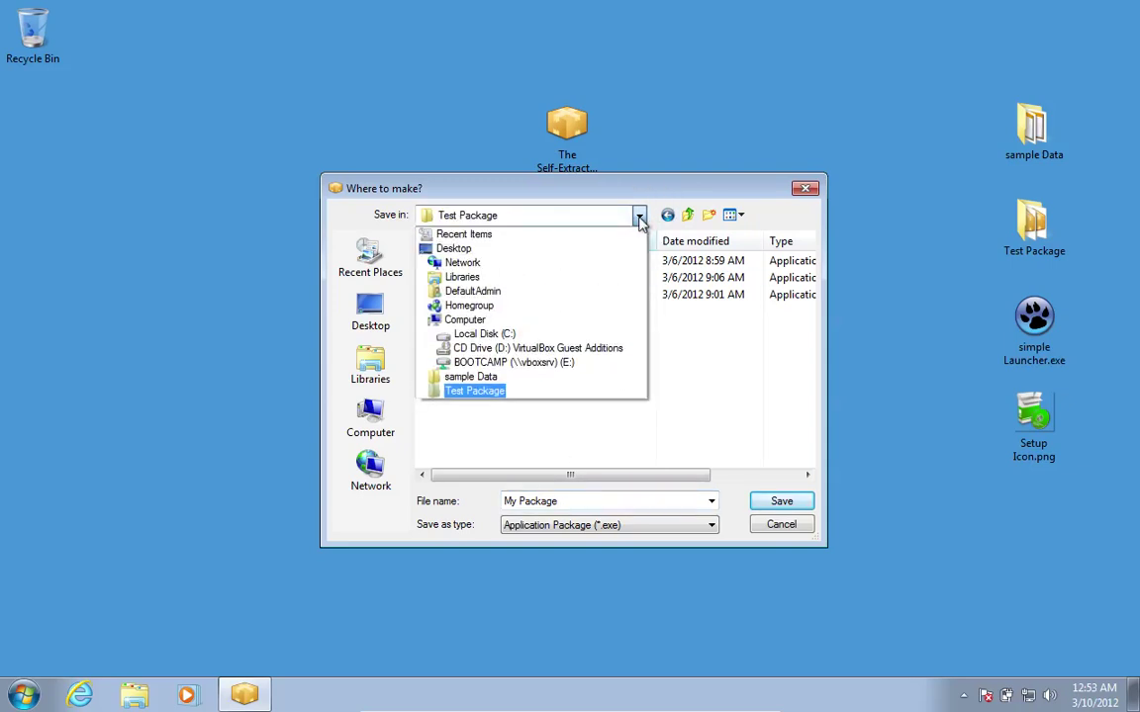
click(639, 216)
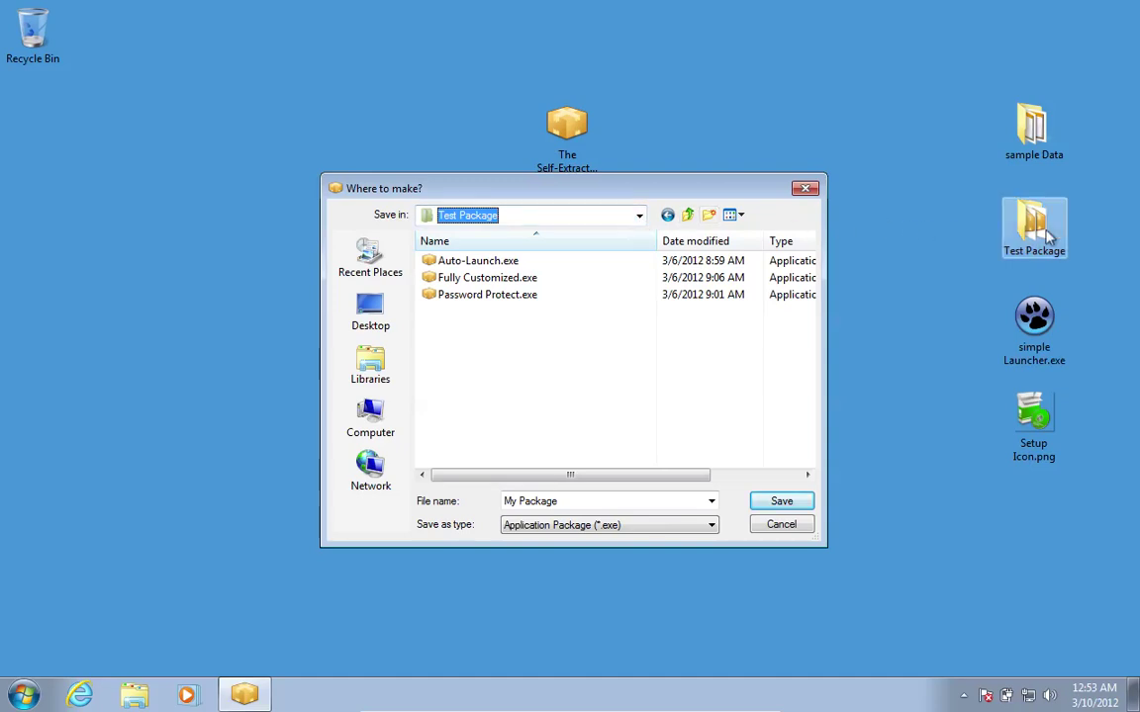
click(773, 506)
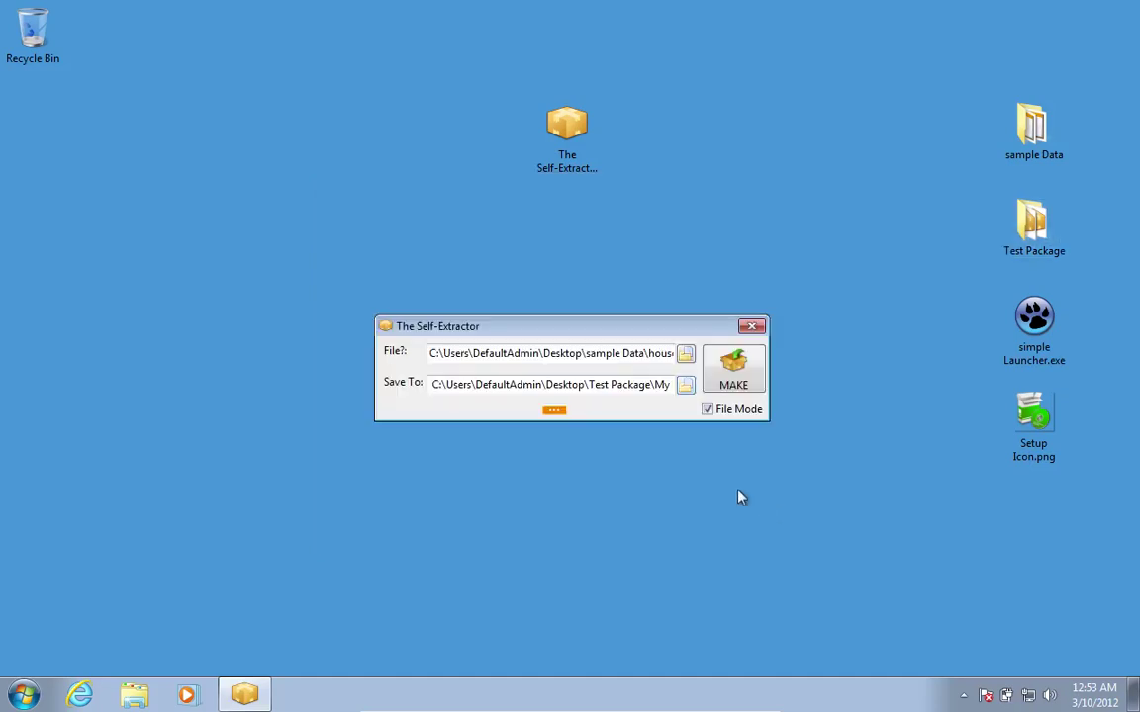
click(401, 393)
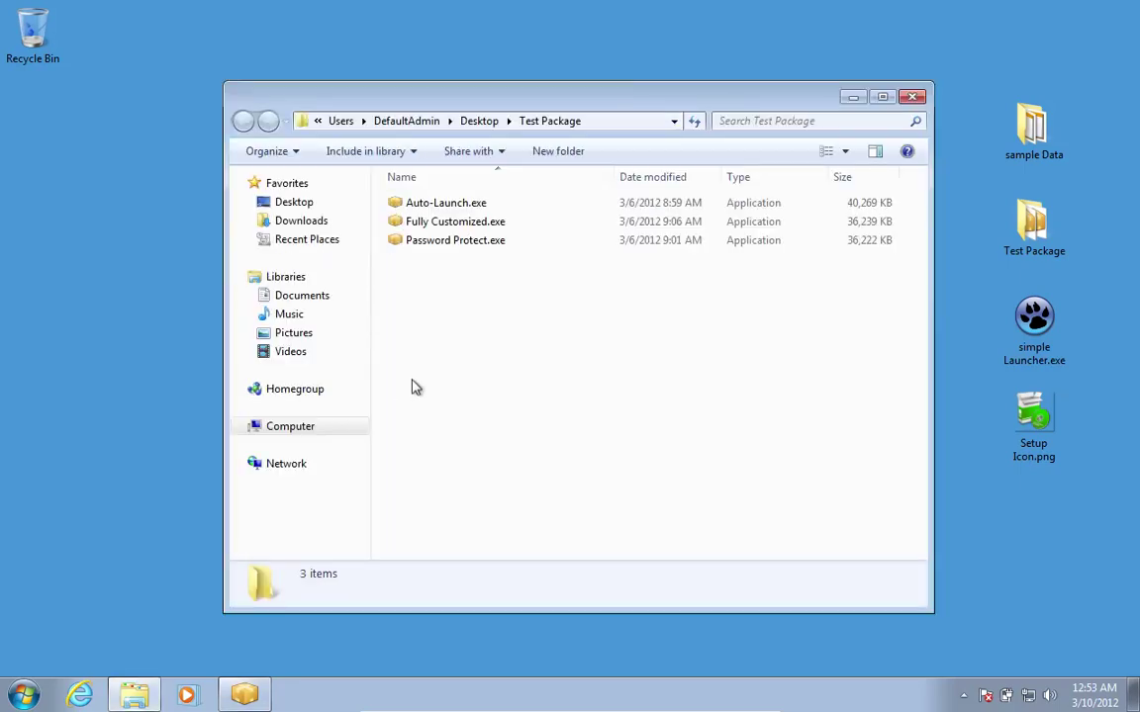
click(912, 96)
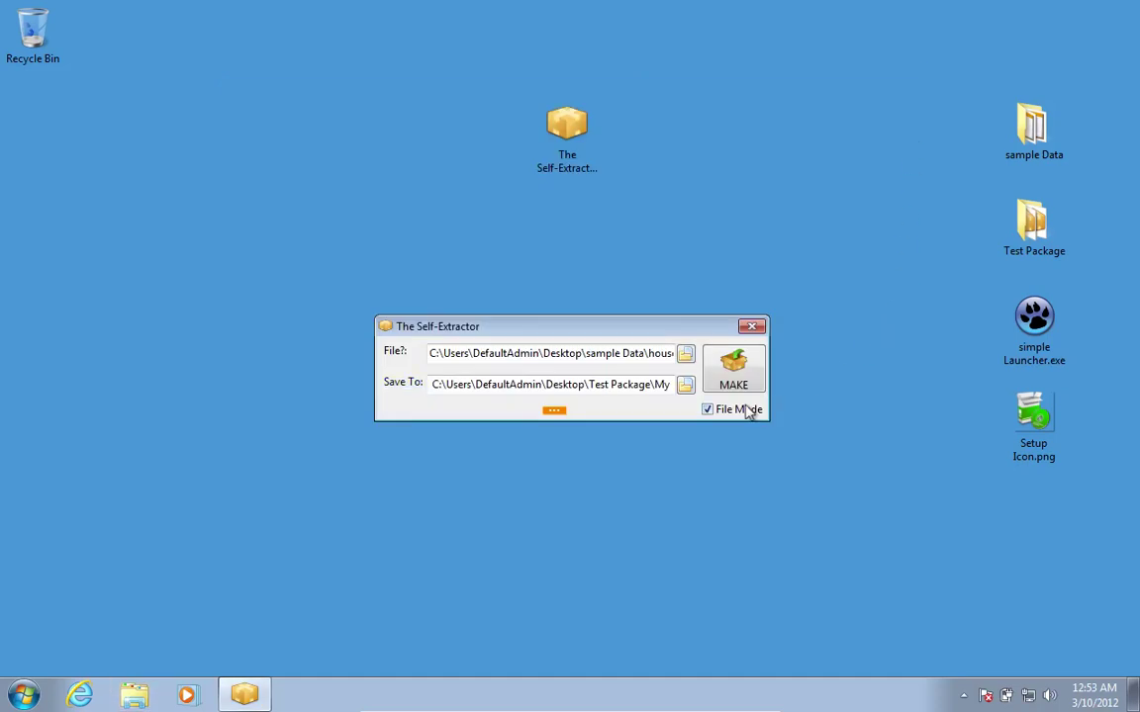
Insert '1OR ANYTHING ELSE..' right after house1 in the File path.
drag(633, 354, 681, 355)
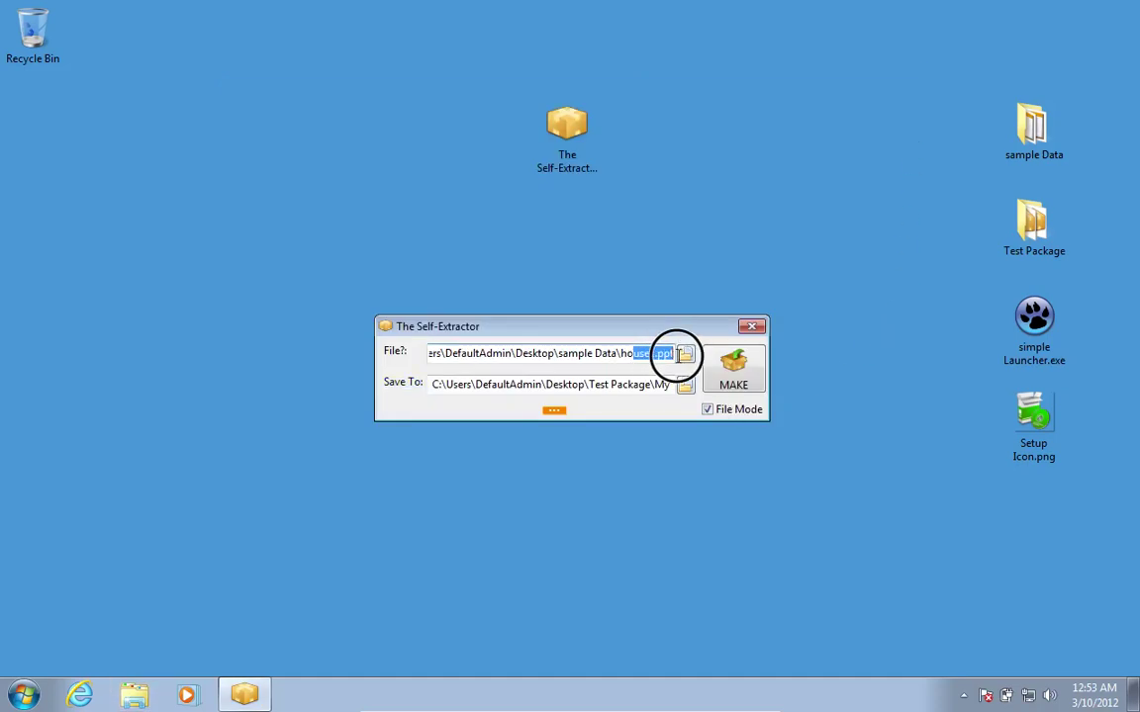
click(654, 353)
text(1)
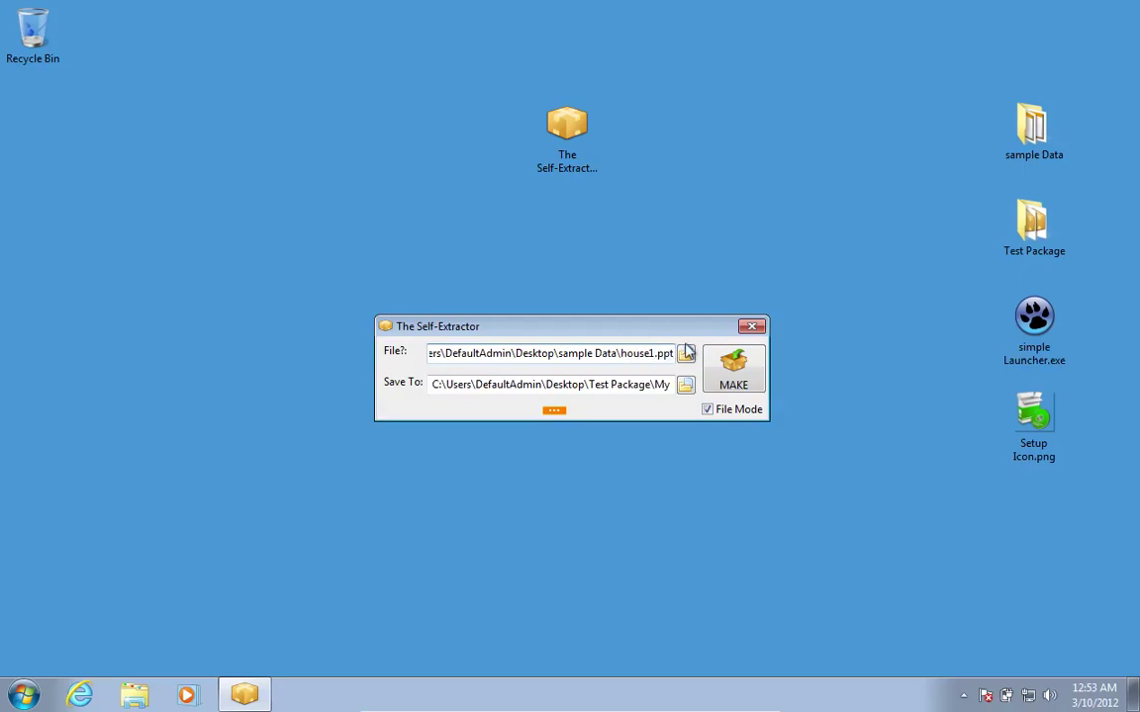
text(OR ANY)
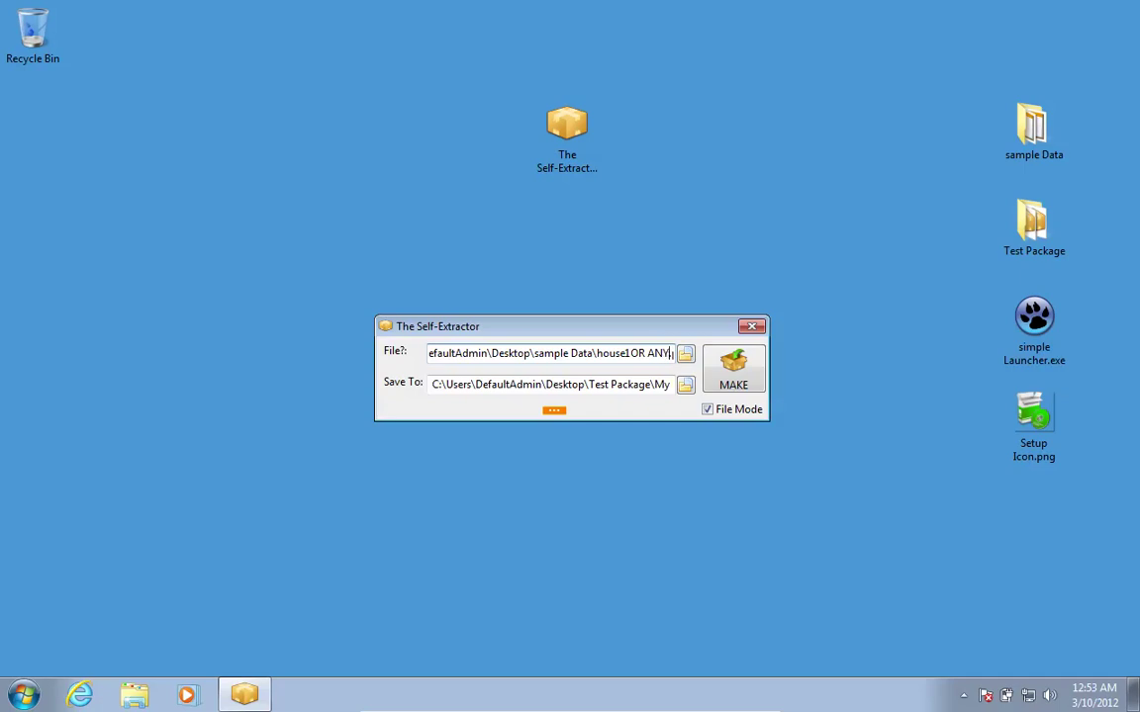
text(THING ELS)
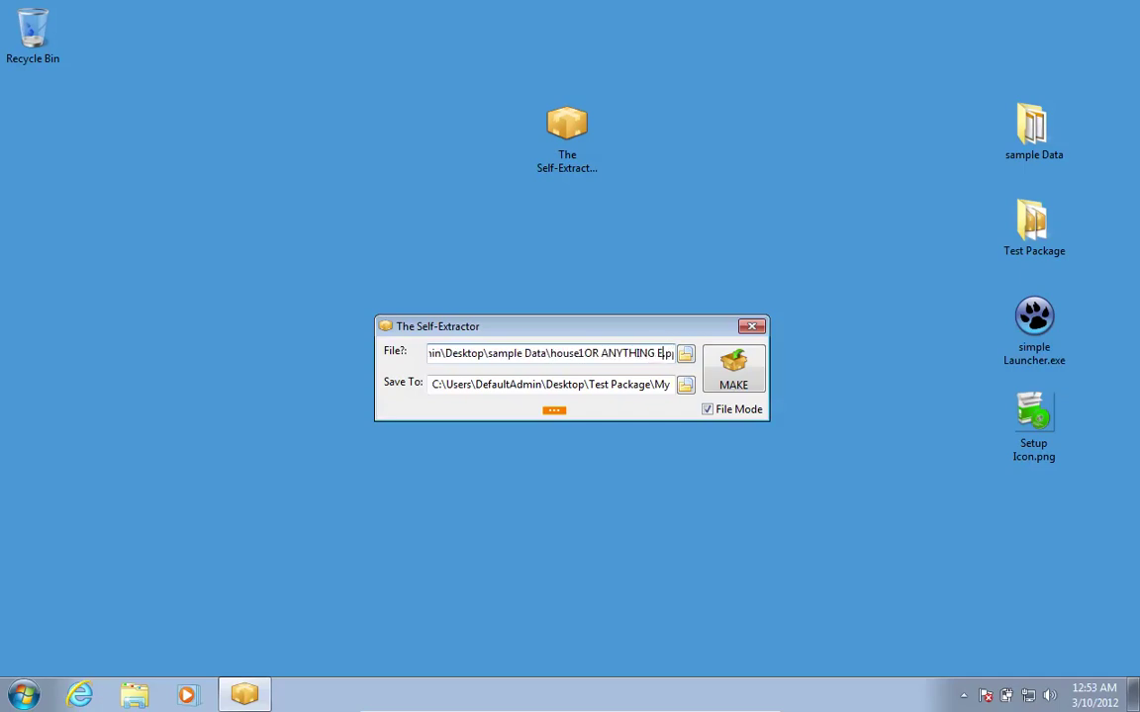
text(E..)
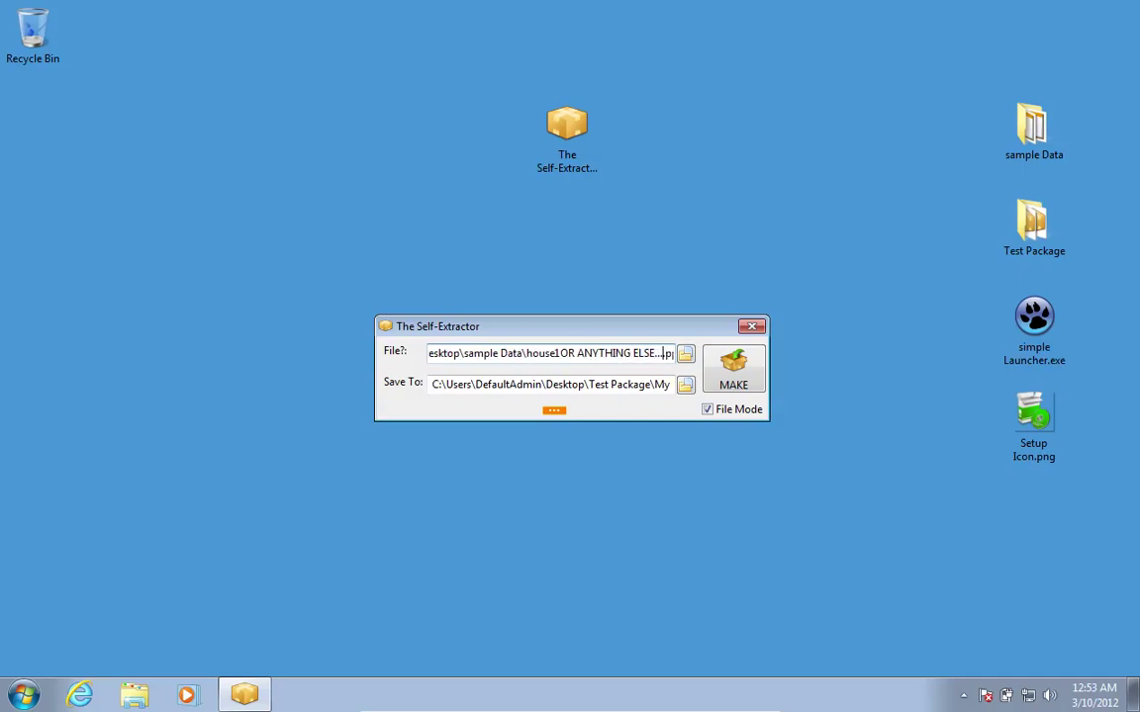
Turn File Mode off and build the sample Data package until it reads Completed.
click(707, 409)
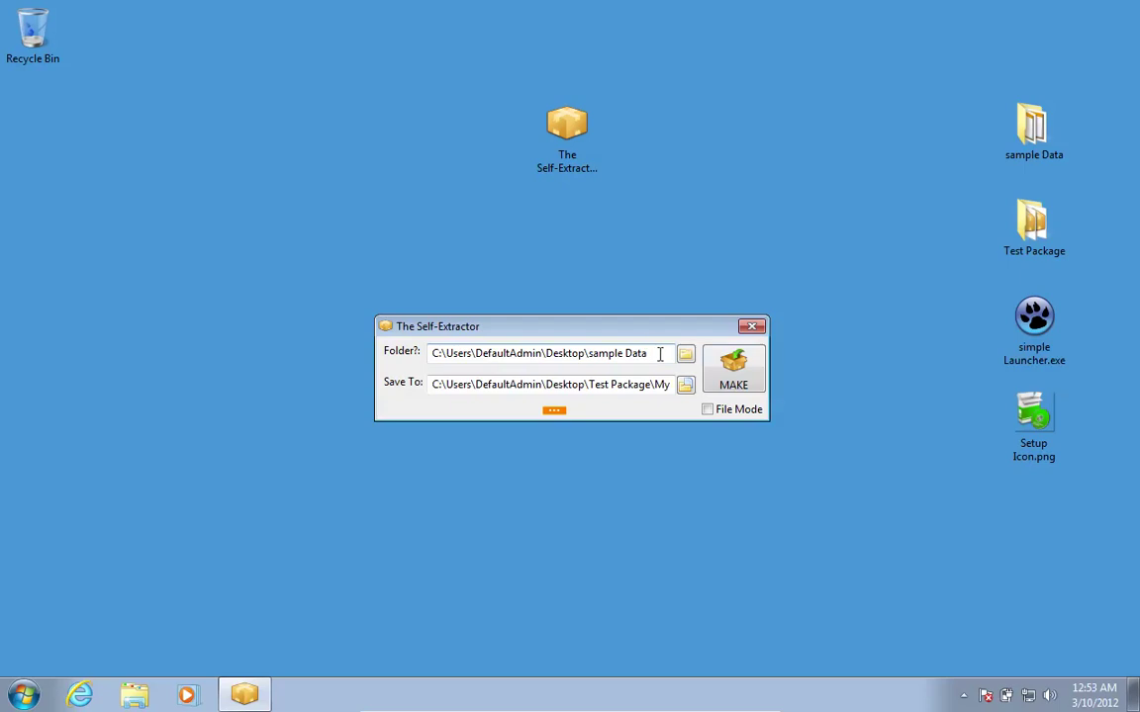
click(744, 383)
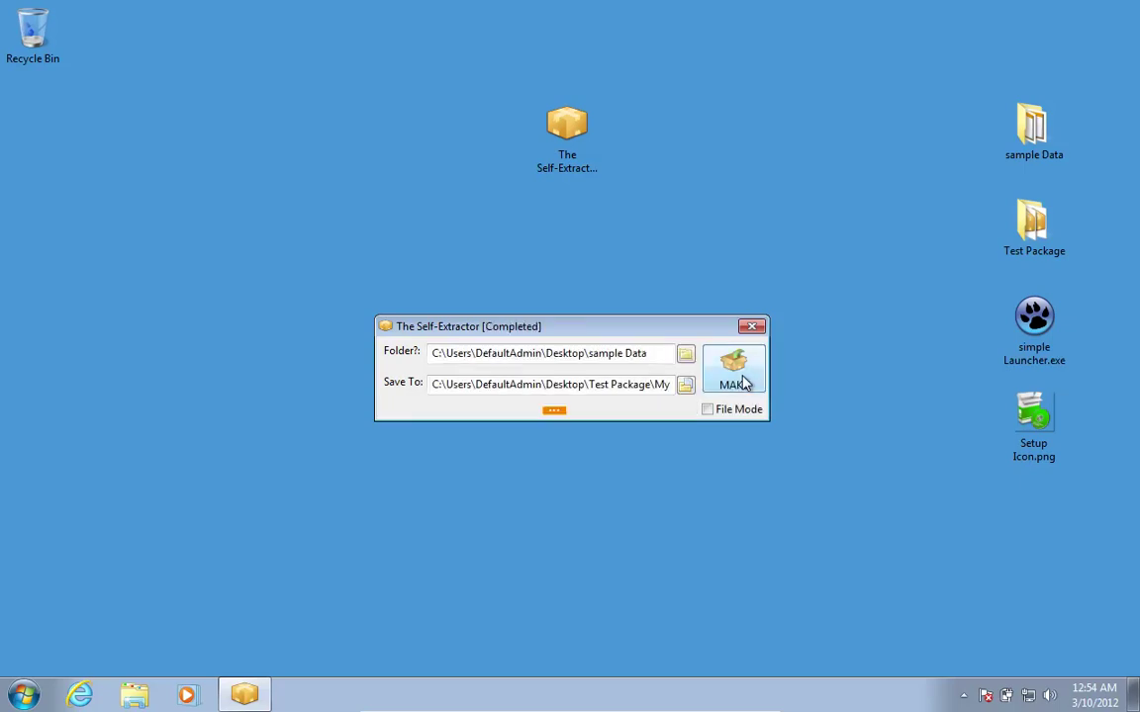
Open the Test Package folder holding the finished package and close The Self-Extractor.
click(403, 386)
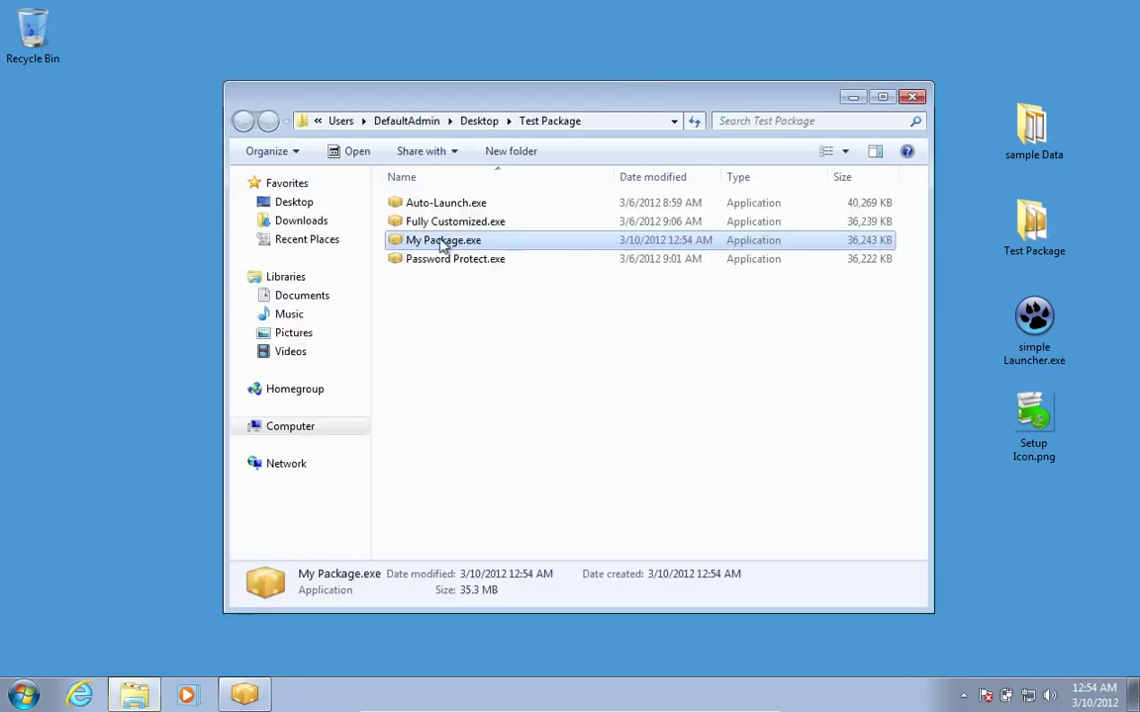
right_click(249, 695)
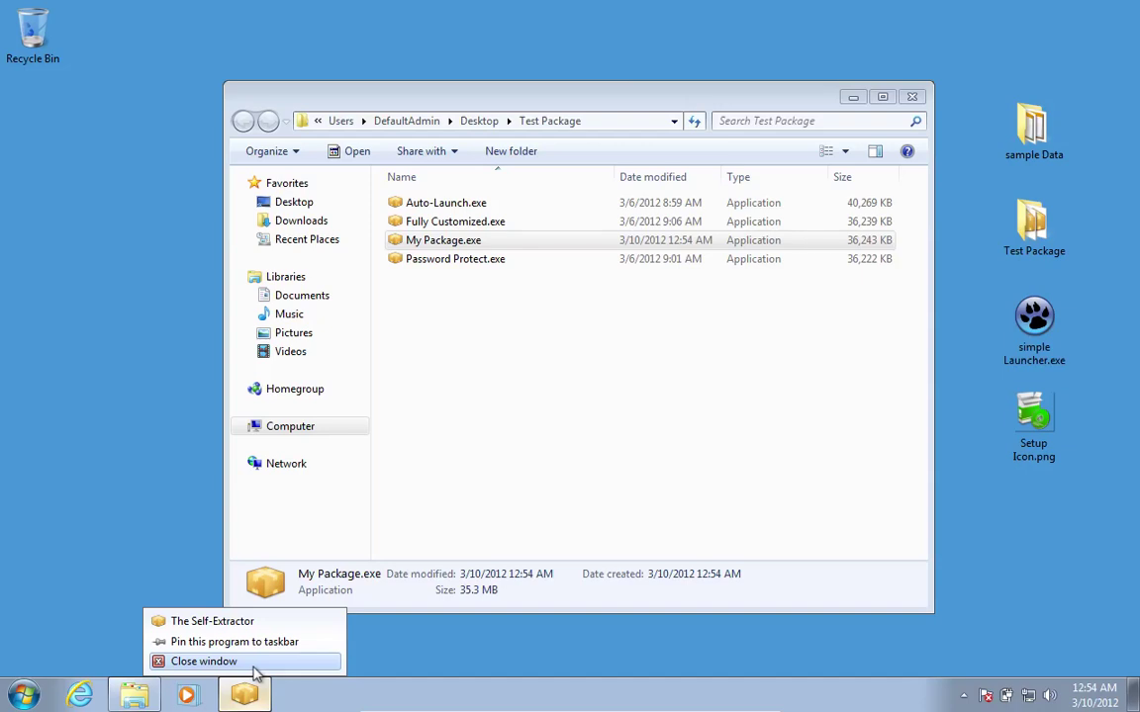
click(227, 662)
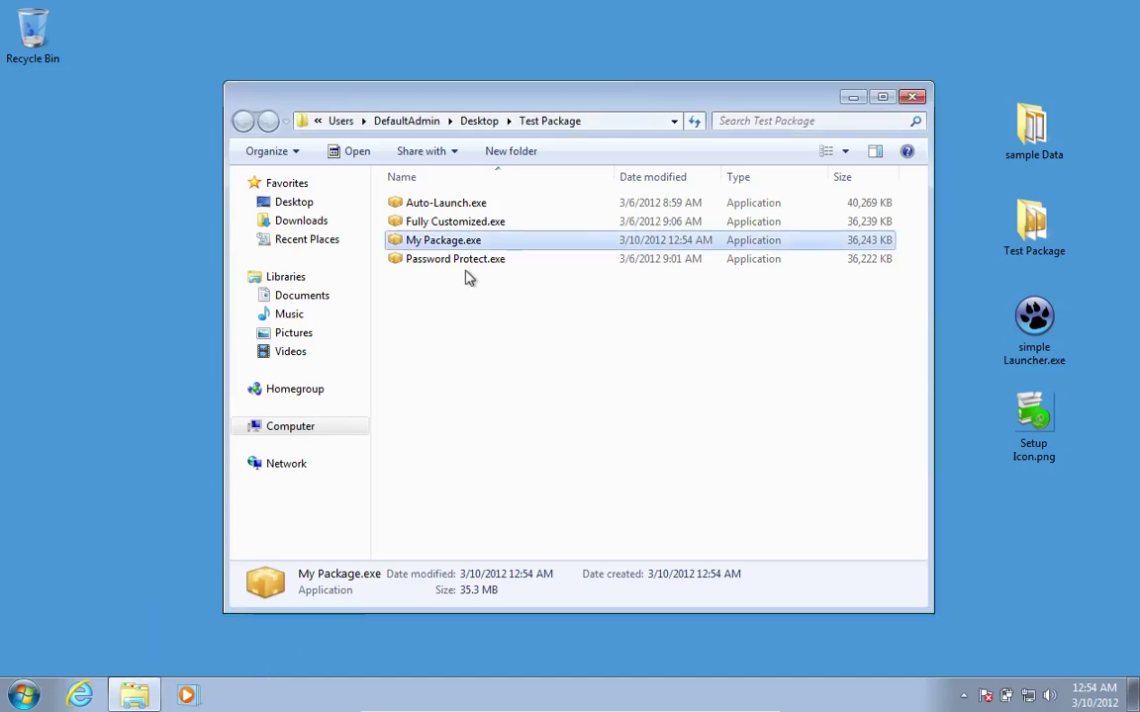
Run My Package.exe and create a new Desktop folder named Test Output as the target.
double_click(450, 244)
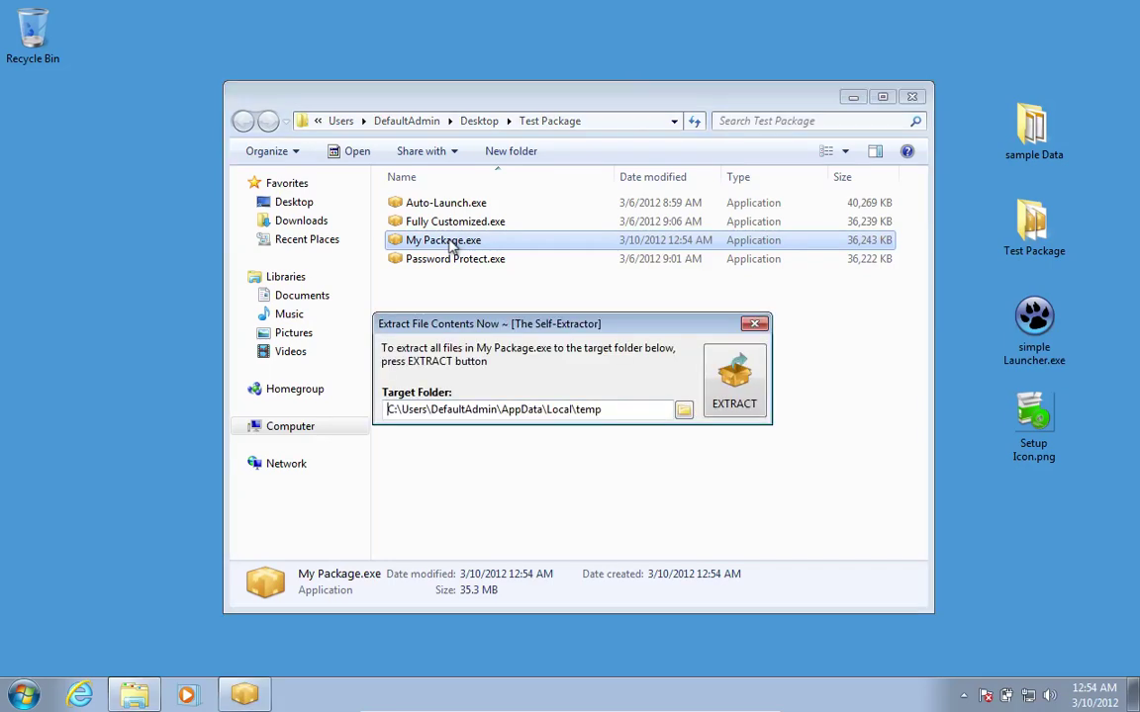
click(685, 412)
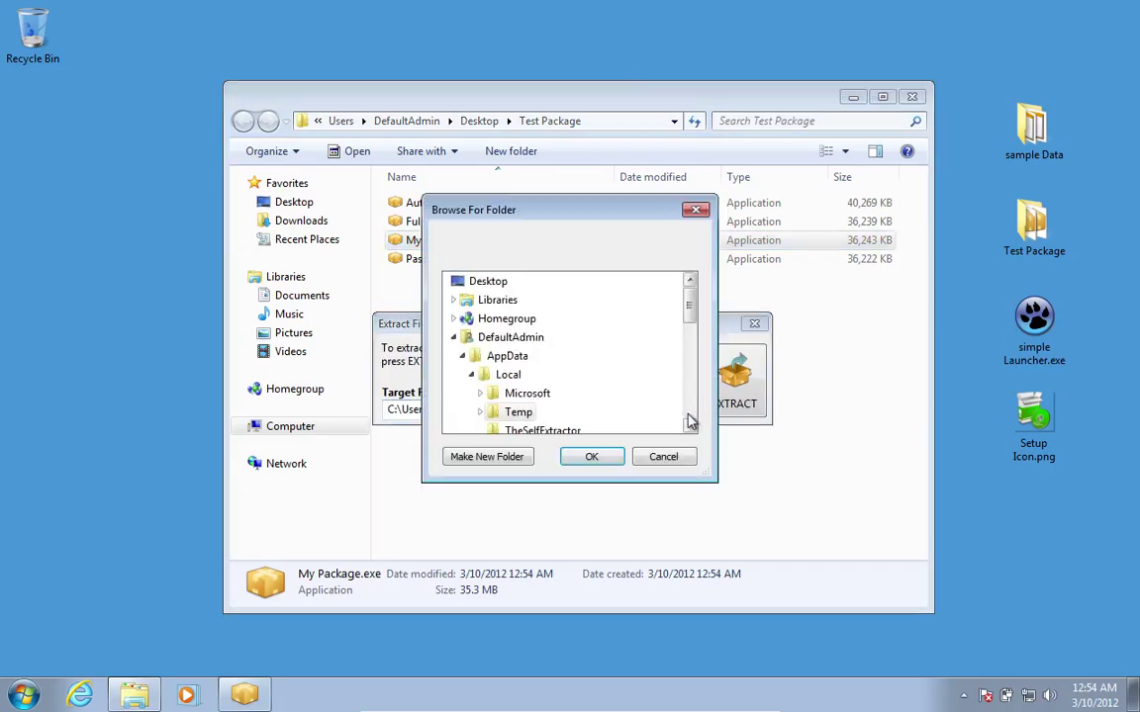
click(454, 337)
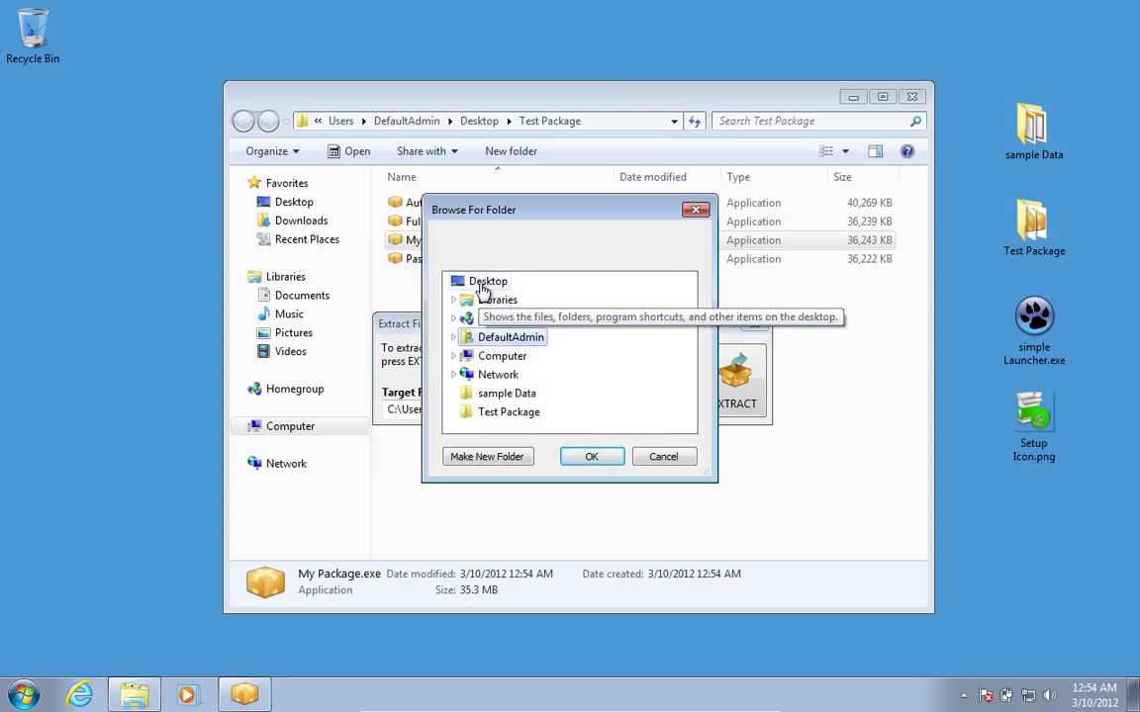
click(499, 465)
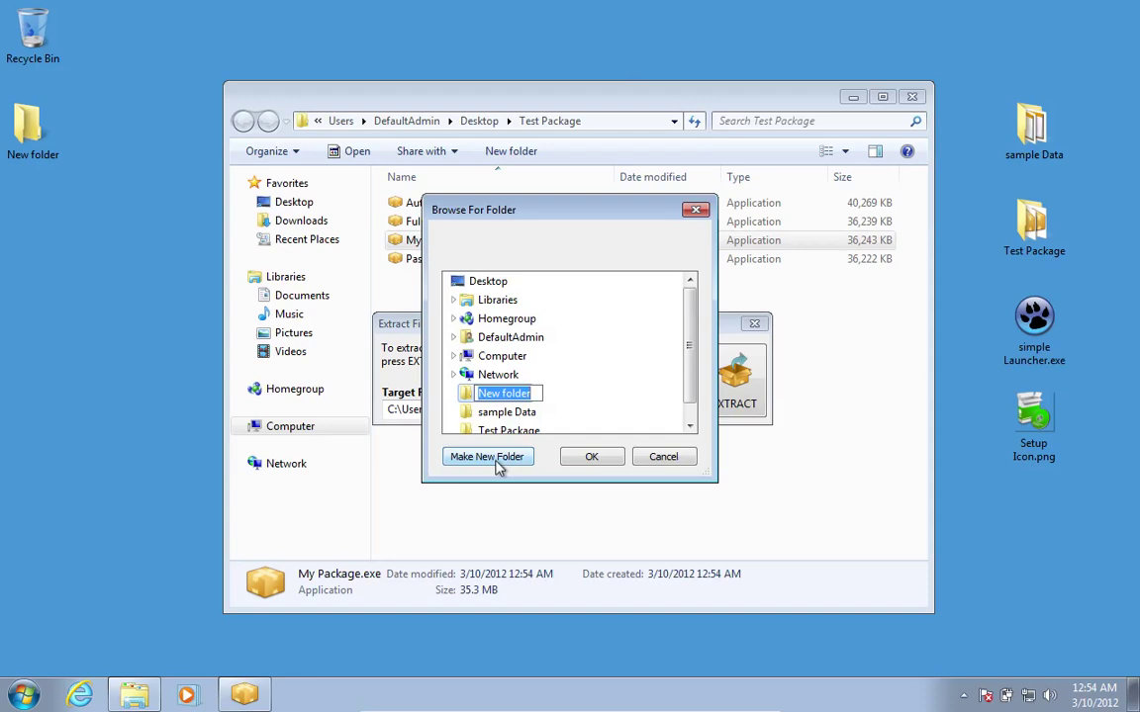
text(test)
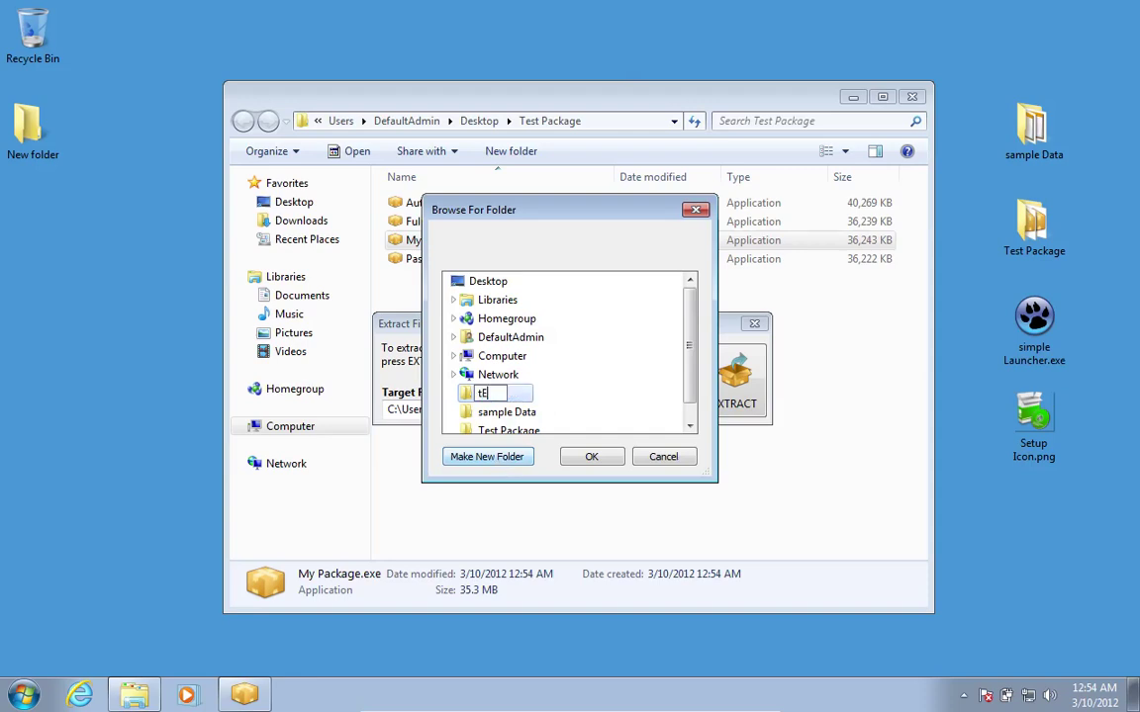
key(BackSpace)
key(BackSpace)
key(BackSpace)
key(BackSpace)
text(Test )
text(style)
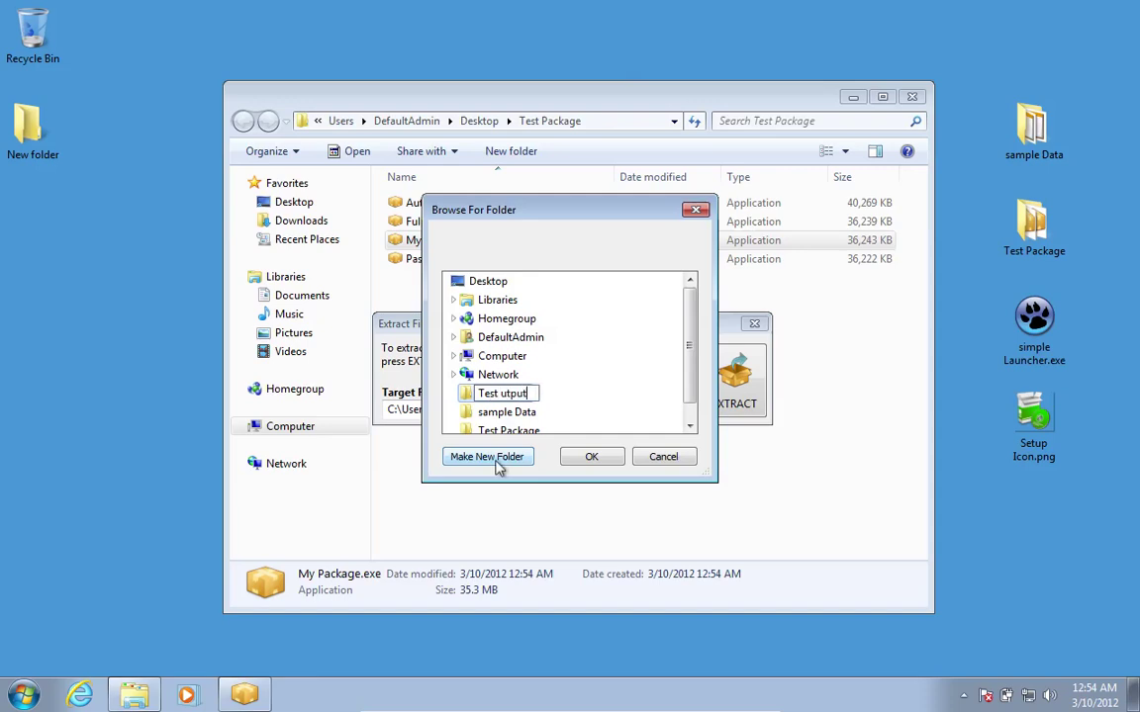
key(BackSpace)
key(BackSpace)
key(BackSpace)
key(BackSpace)
key(BackSpace)
text(Output)
click(577, 458)
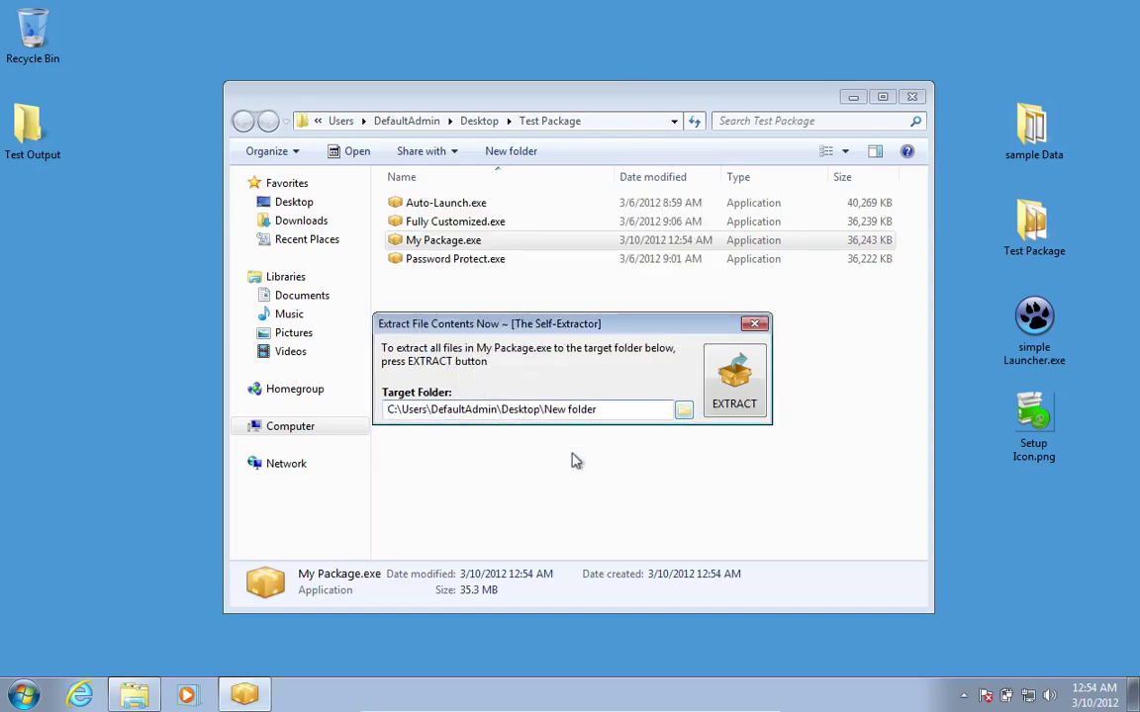
Reselect Test Output as the target and extract the package into it.
click(683, 411)
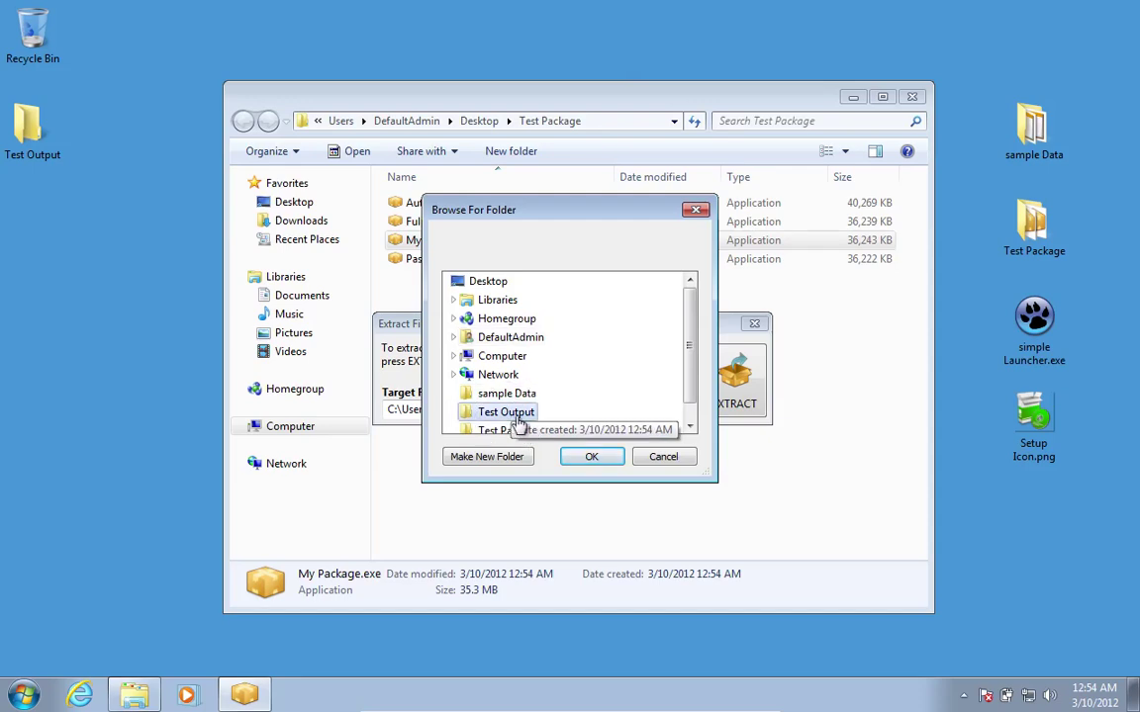
click(588, 457)
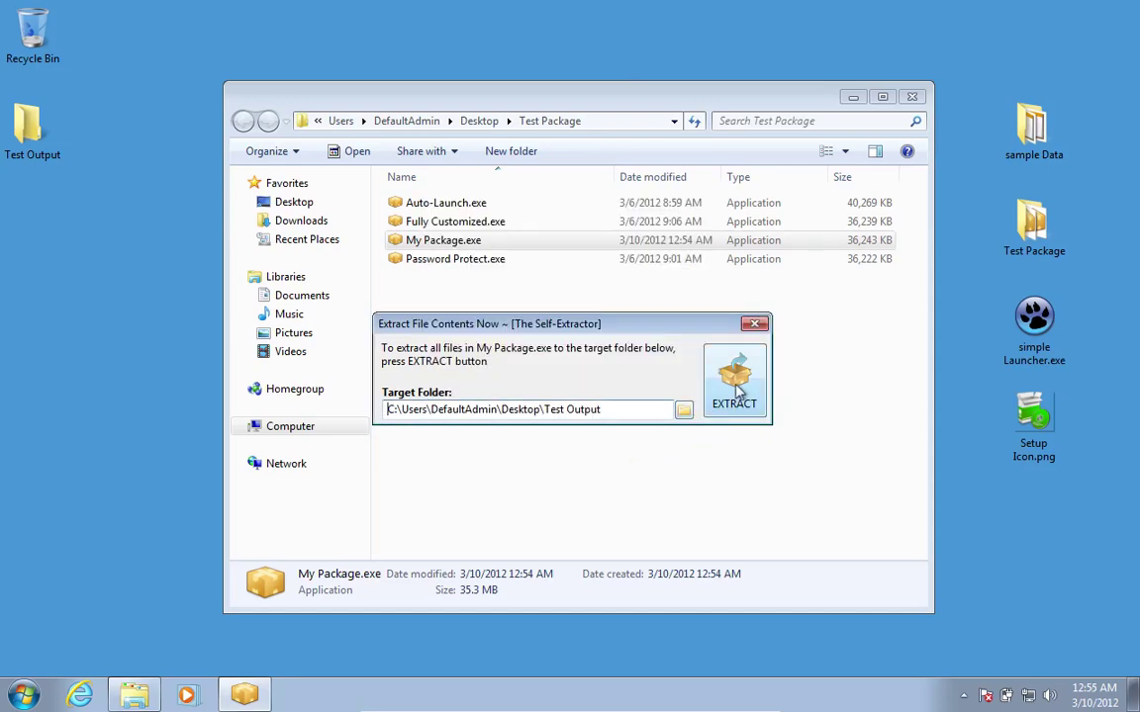
click(735, 380)
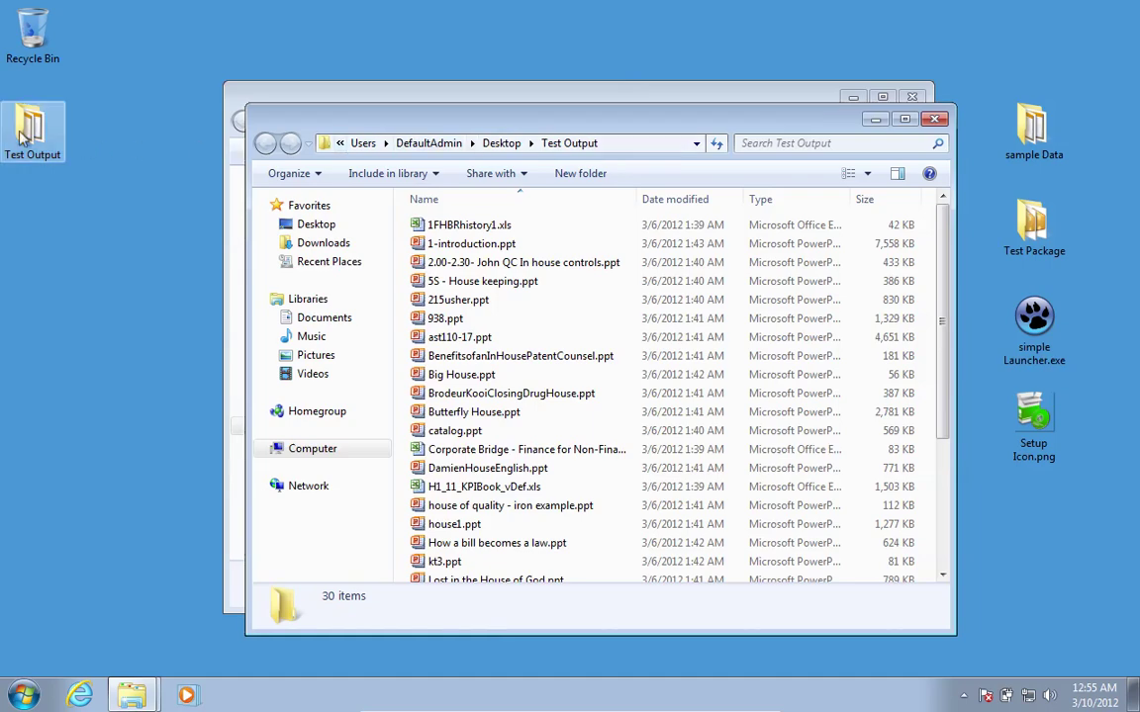
Open the extracted house1.ppt, page to the Garage slide, then close it and Test Output.
scroll(465, 306, down, 3)
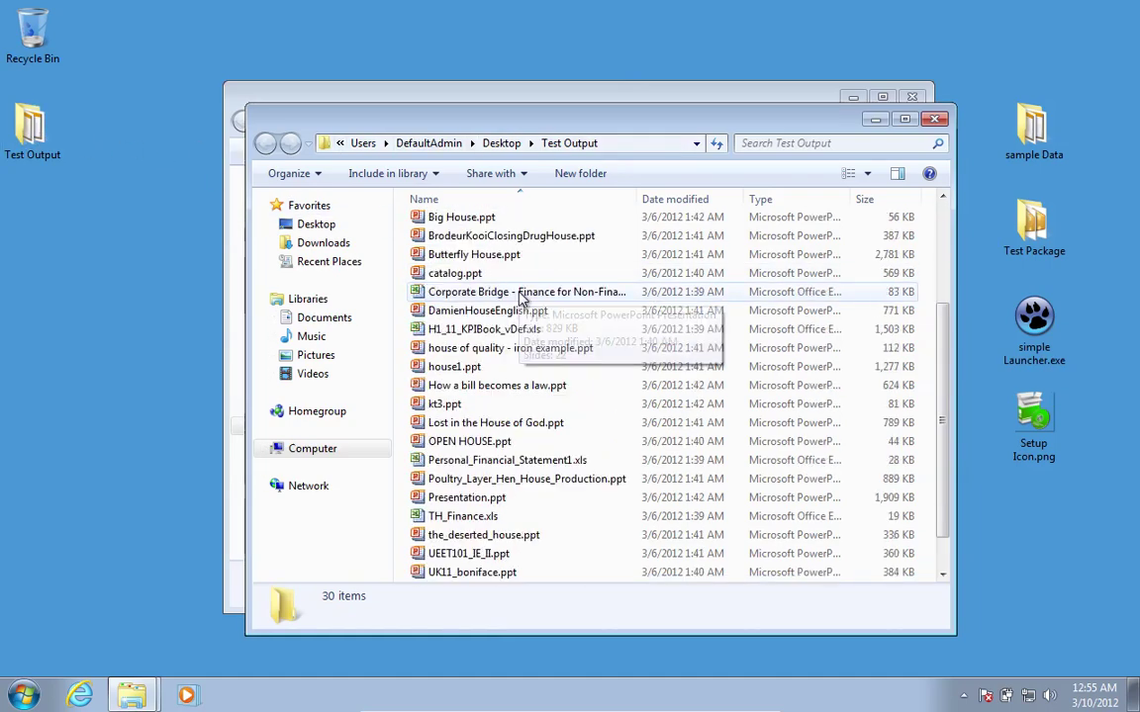
click(465, 367)
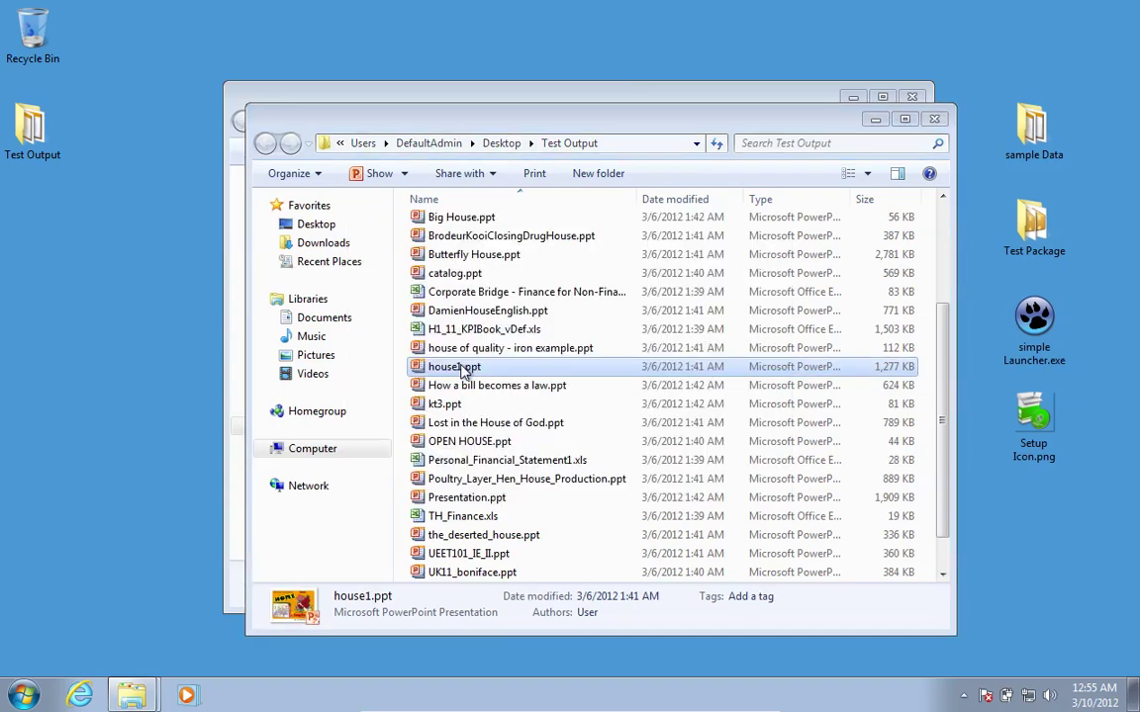
double_click(461, 369)
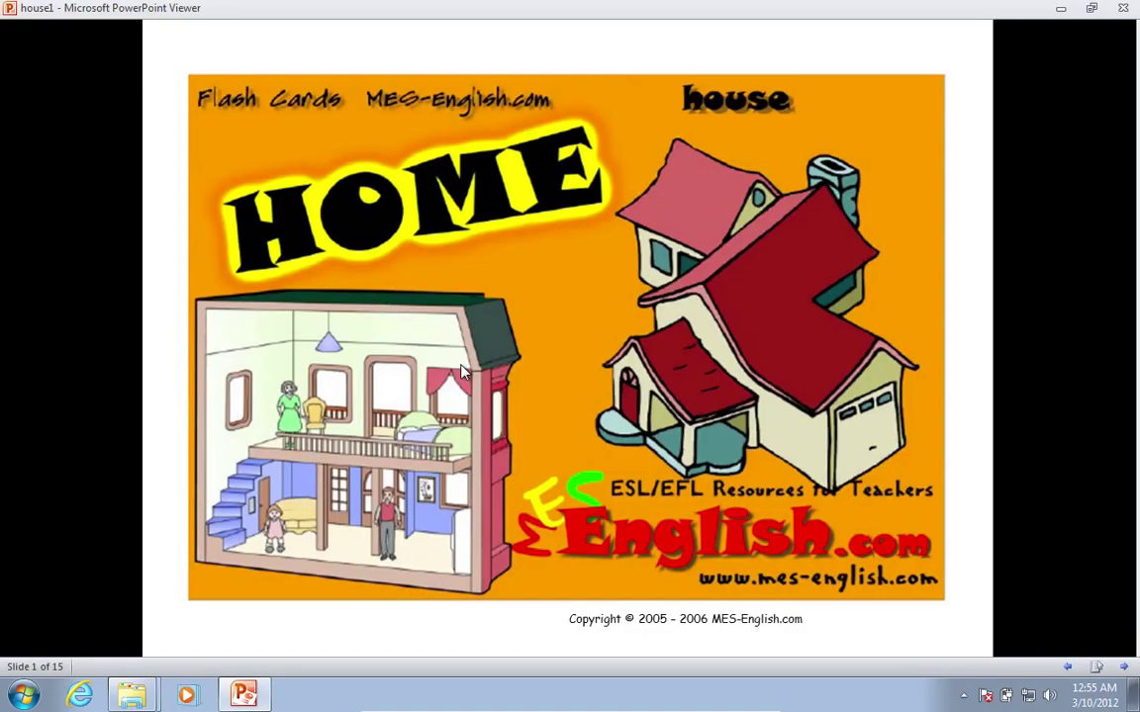
click(461, 369)
click(461, 369)
click(461, 369)
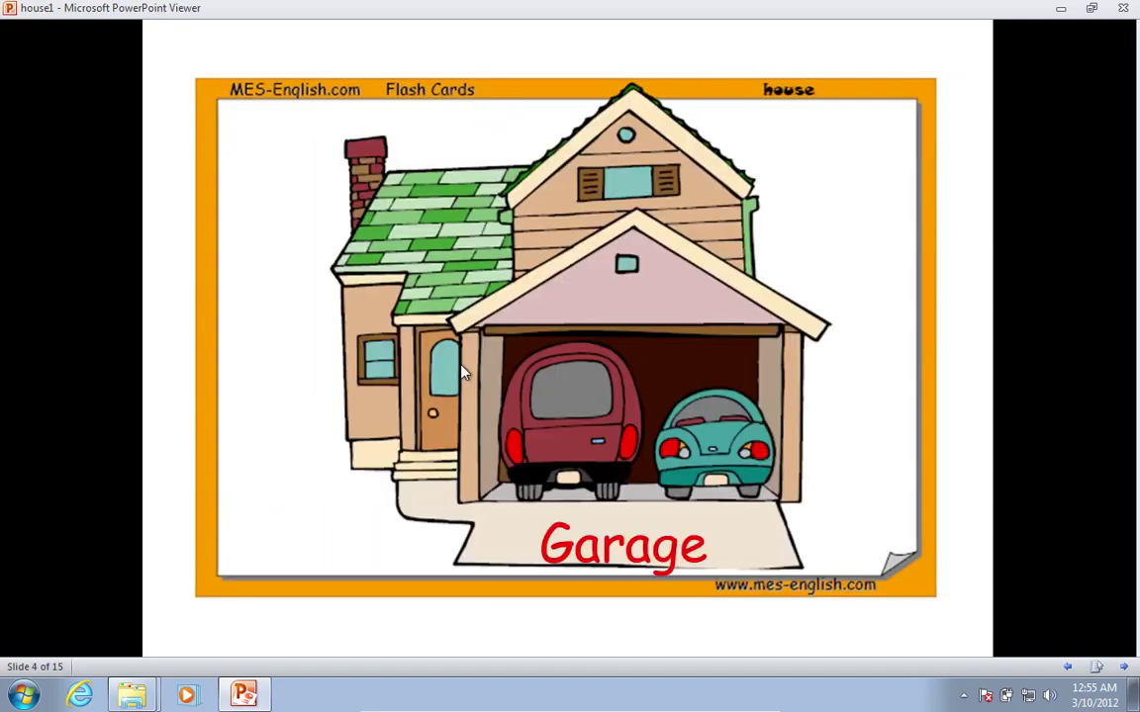
click(1123, 8)
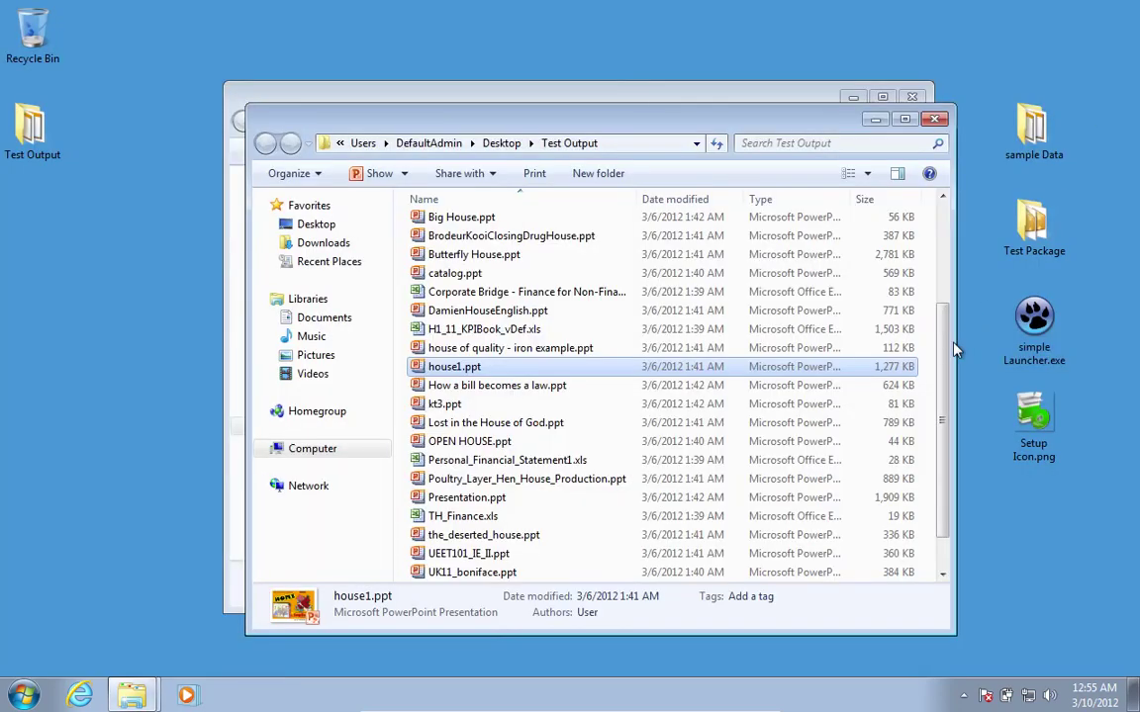
click(934, 119)
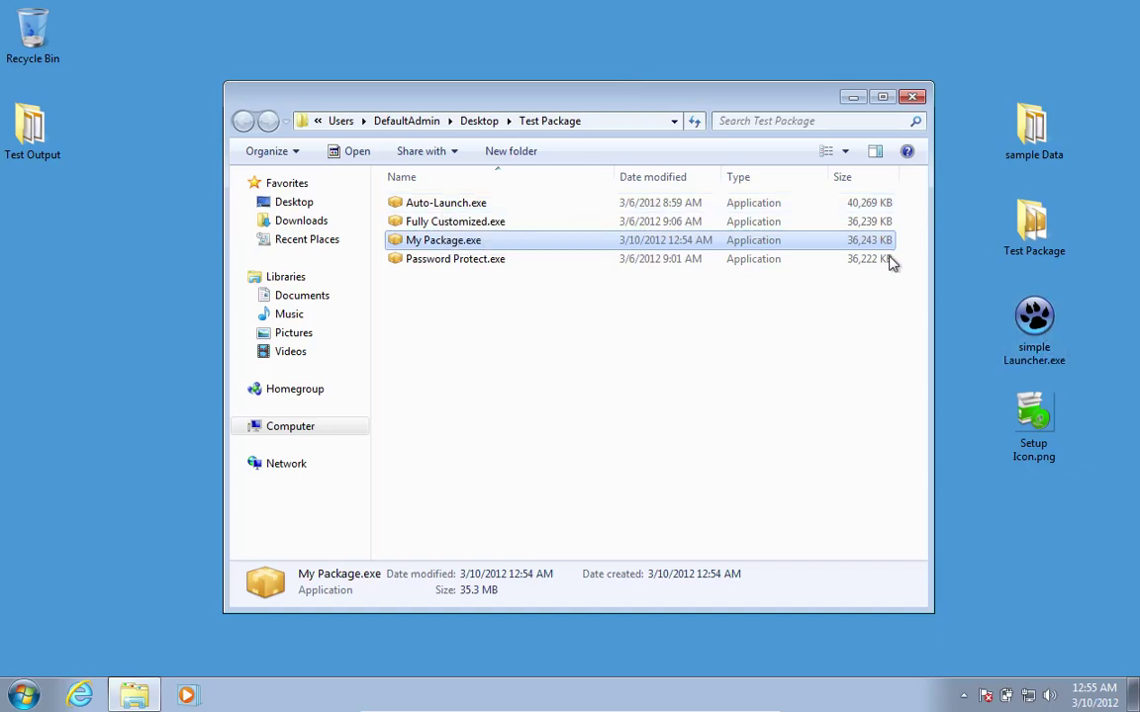
Relaunch The Self-Extractor from the desktop and review its Custom Launcher (stub) options.
drag(718, 88, 717, 191)
double_click(560, 150)
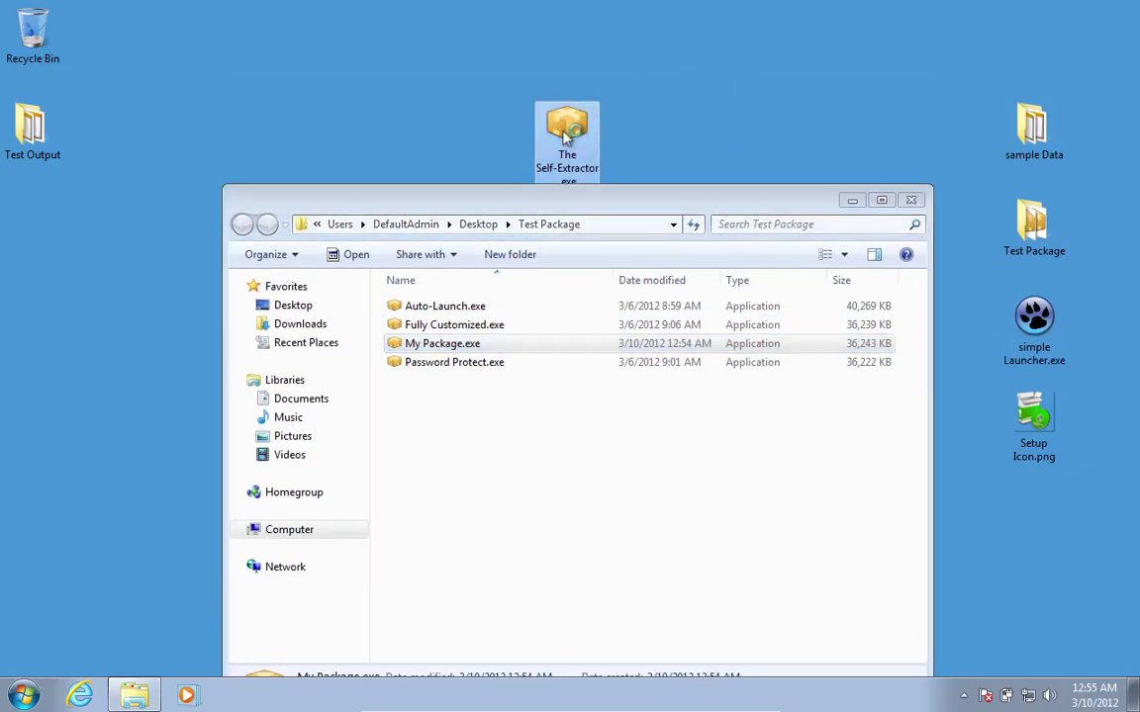
drag(582, 325, 620, 76)
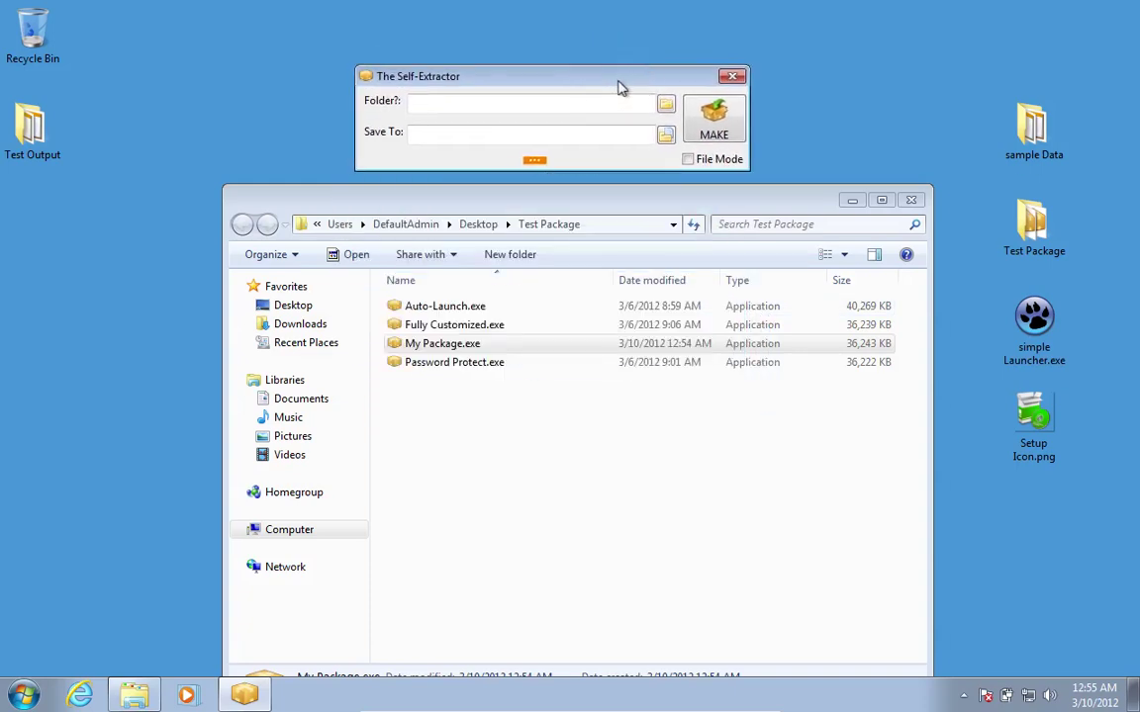
click(535, 160)
mouse_move(633, 174)
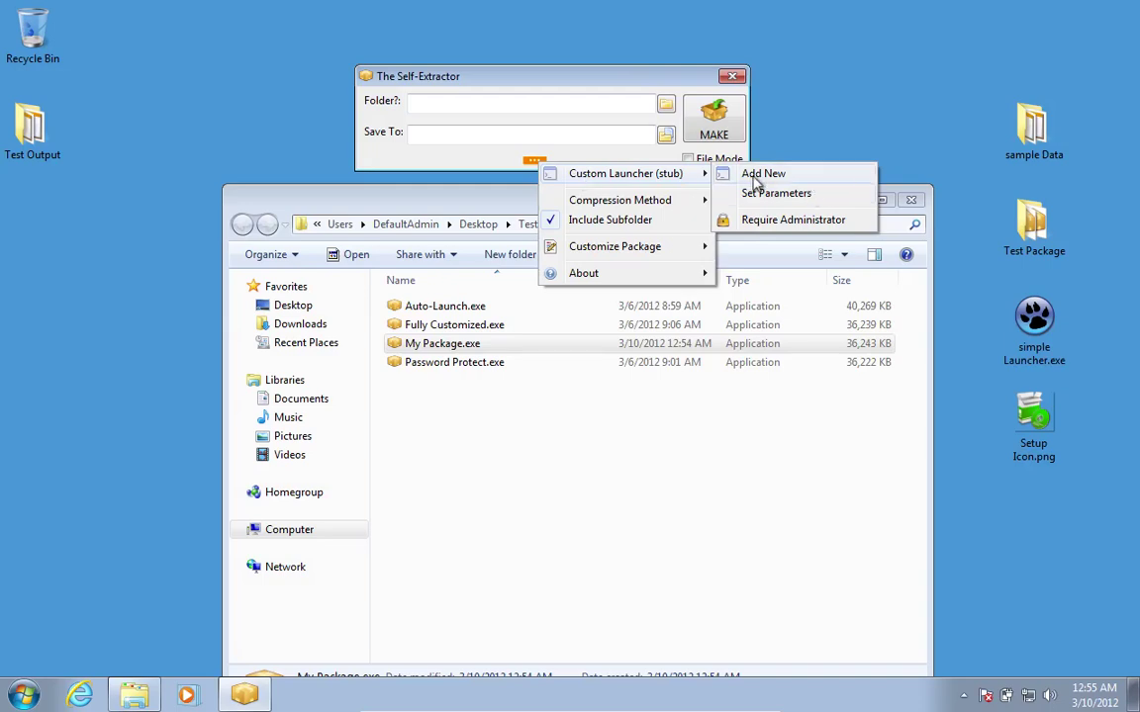
click(444, 312)
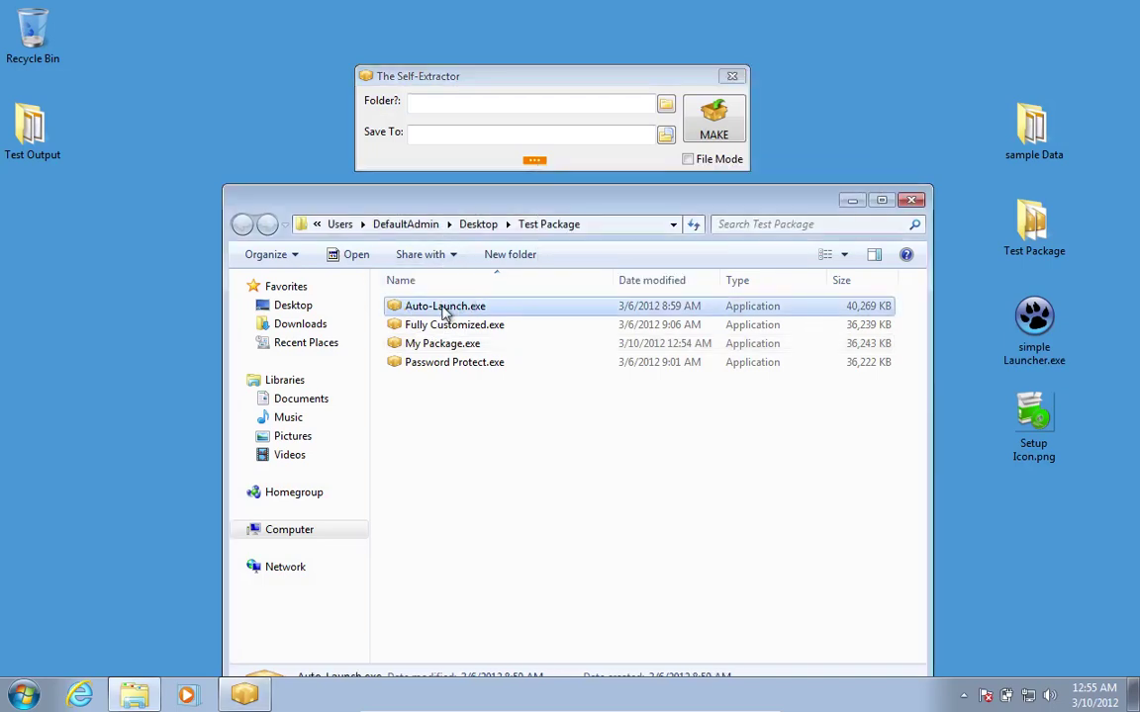
Run the Auto-Launch.exe package and move its Sample Launcher window aside.
double_click(445, 313)
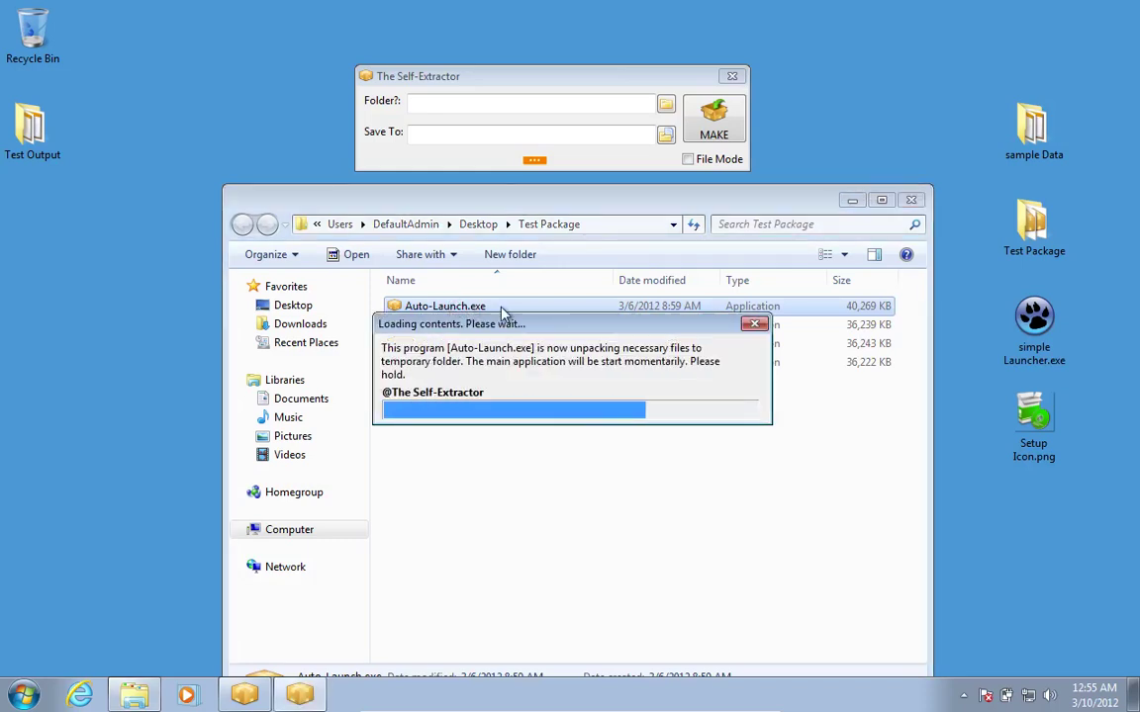
click(850, 202)
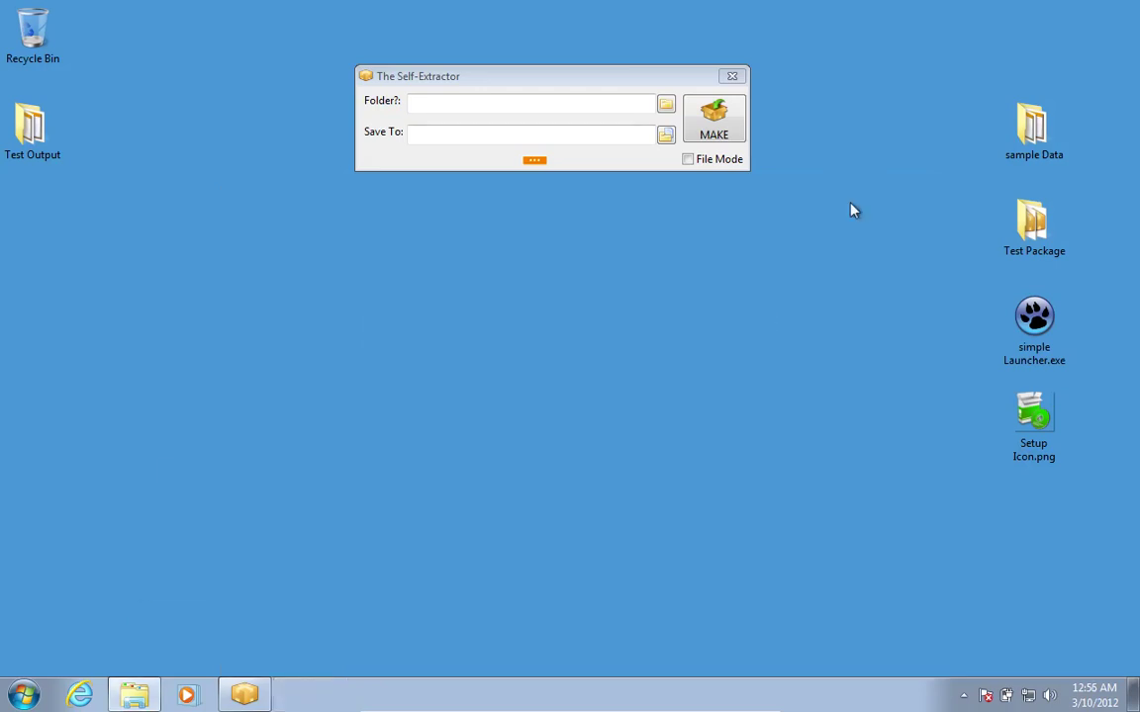
click(465, 230)
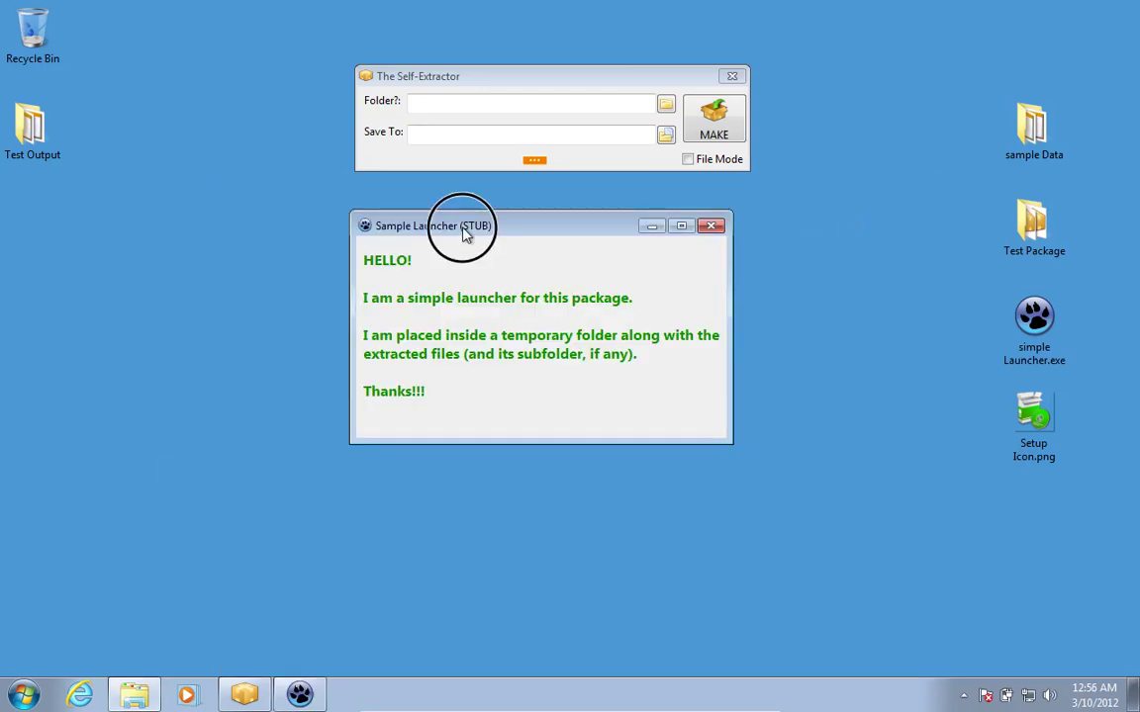
drag(467, 230, 526, 255)
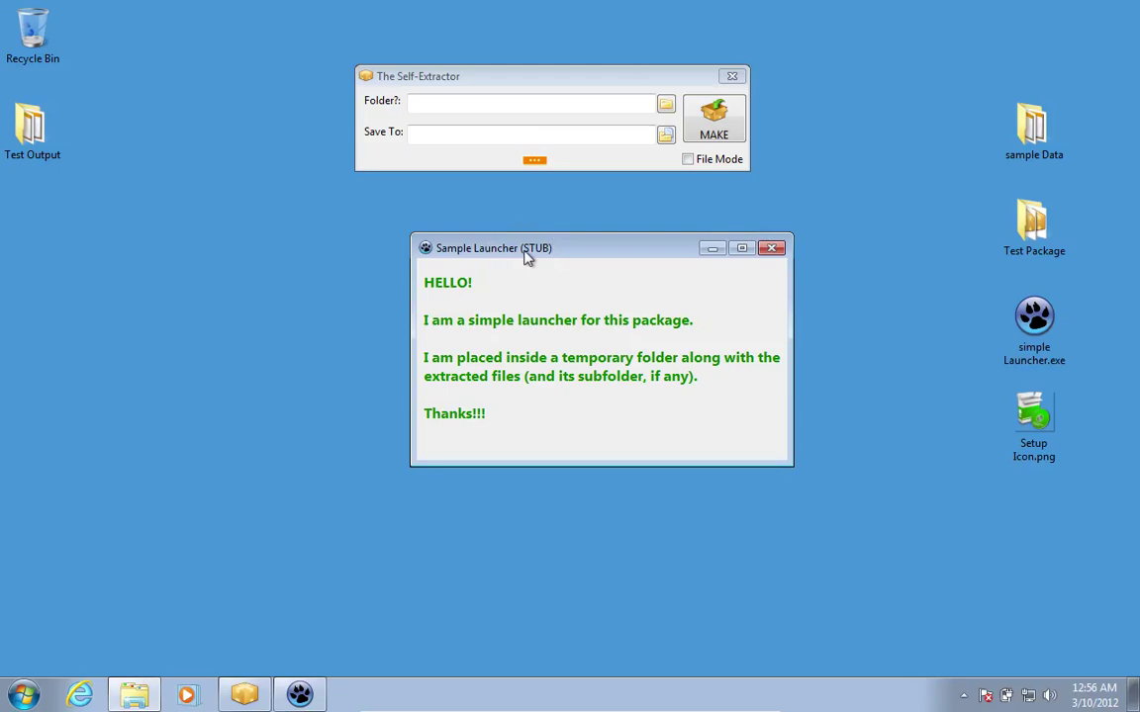
Run the desktop's simple Launcher.exe, close the second launcher window, and centre the remaining one.
click(1027, 336)
double_click(1027, 336)
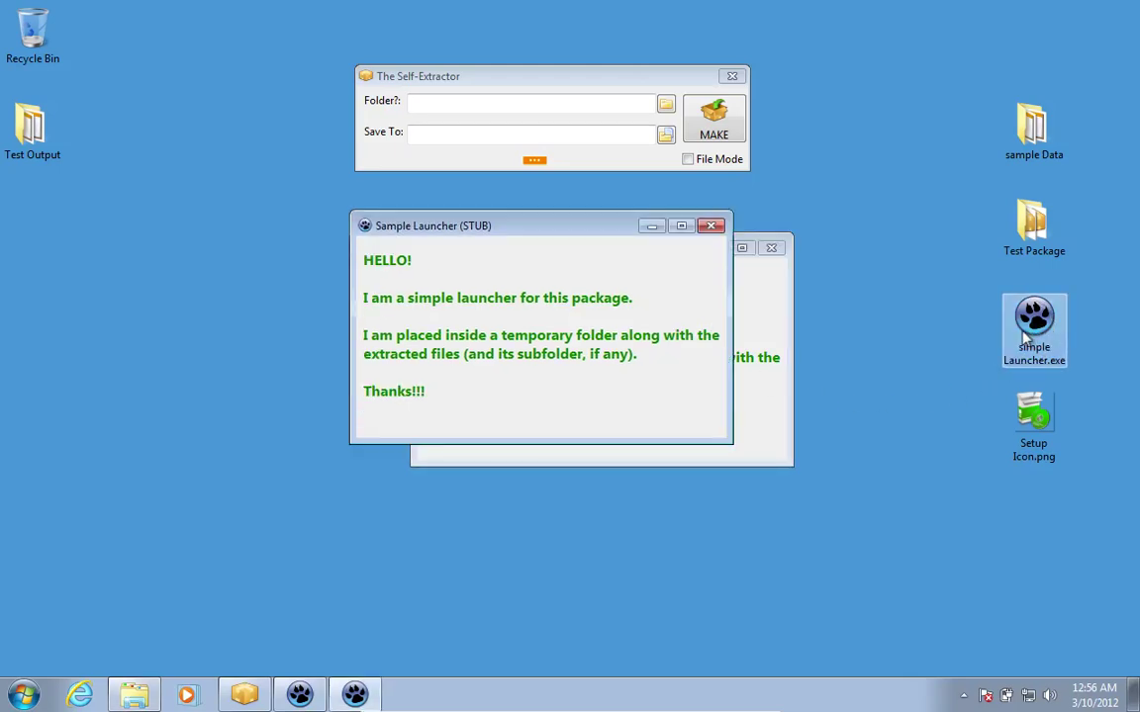
drag(577, 235, 784, 263)
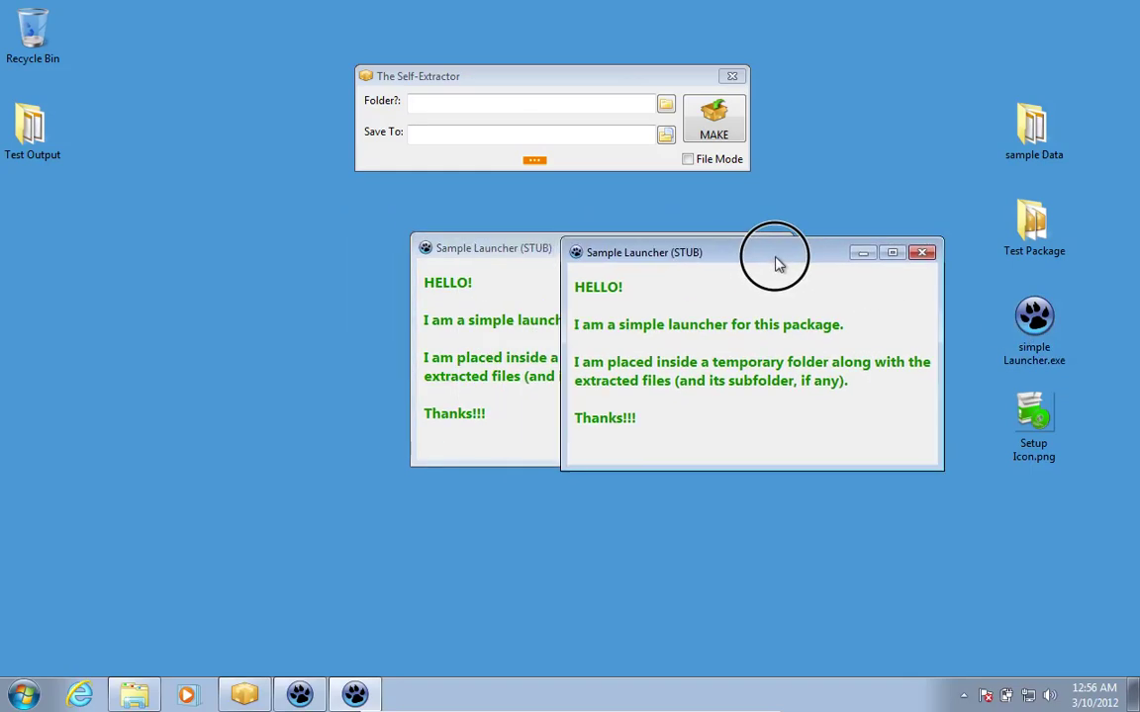
drag(509, 246, 225, 252)
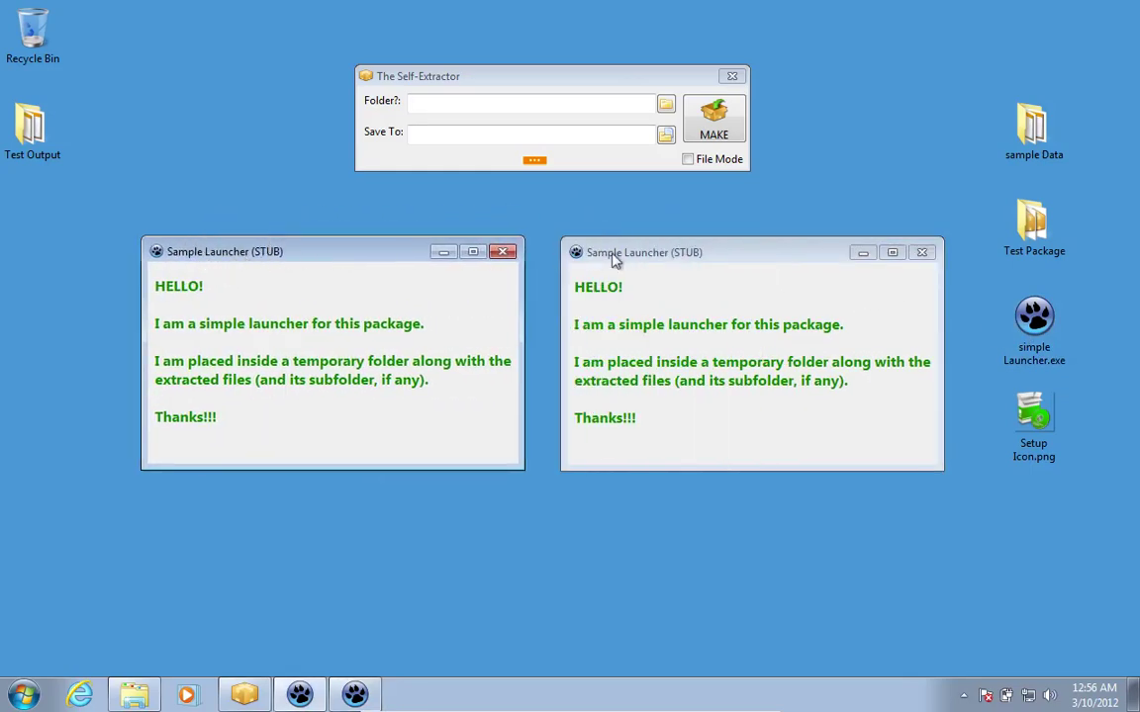
click(921, 252)
drag(382, 254, 611, 259)
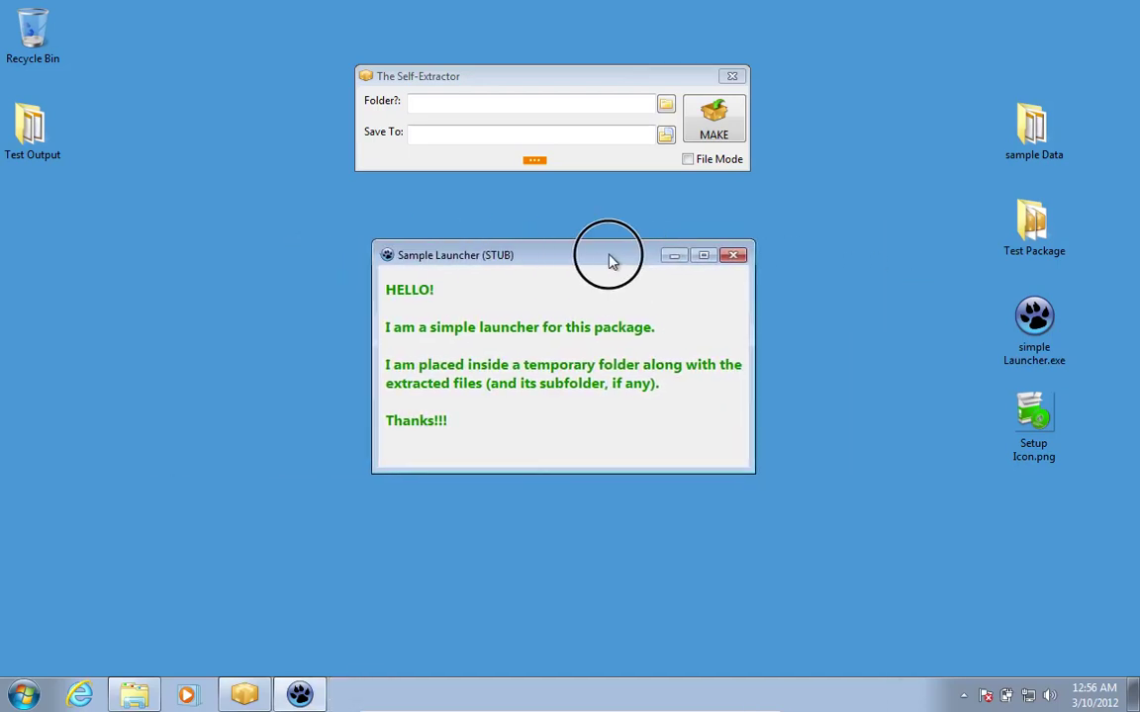
Browse the Desktop for a new custom launcher, cancel, then close the last Sample Launcher window.
click(538, 162)
mouse_move(562, 175)
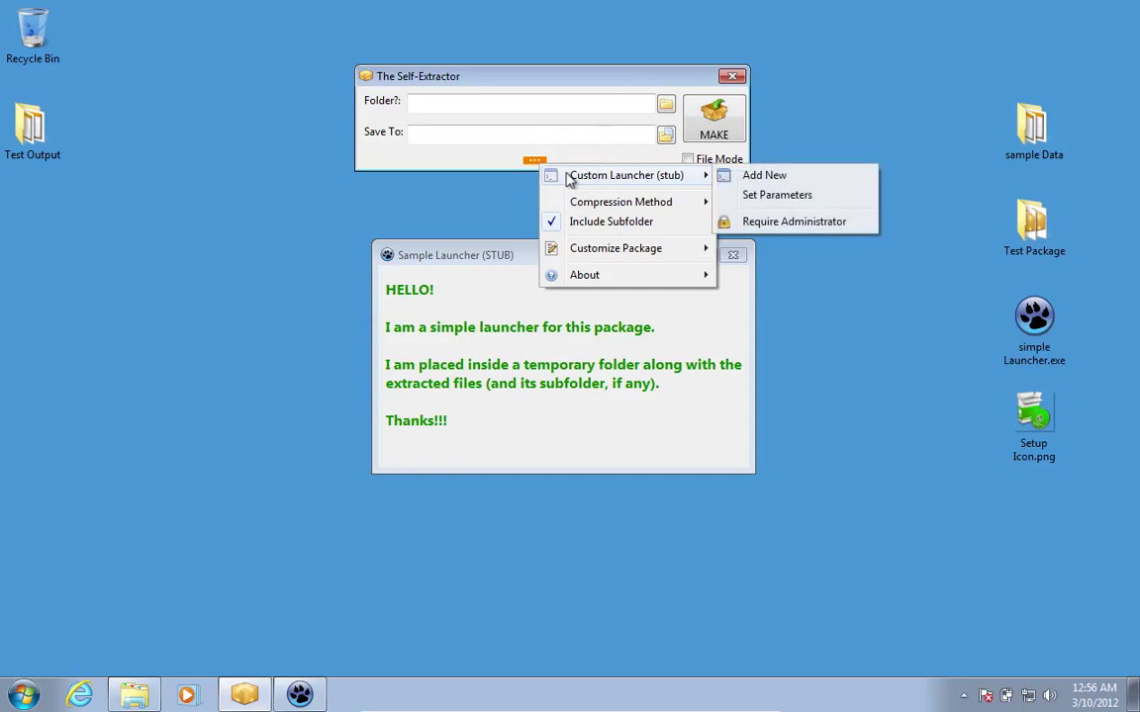
click(770, 178)
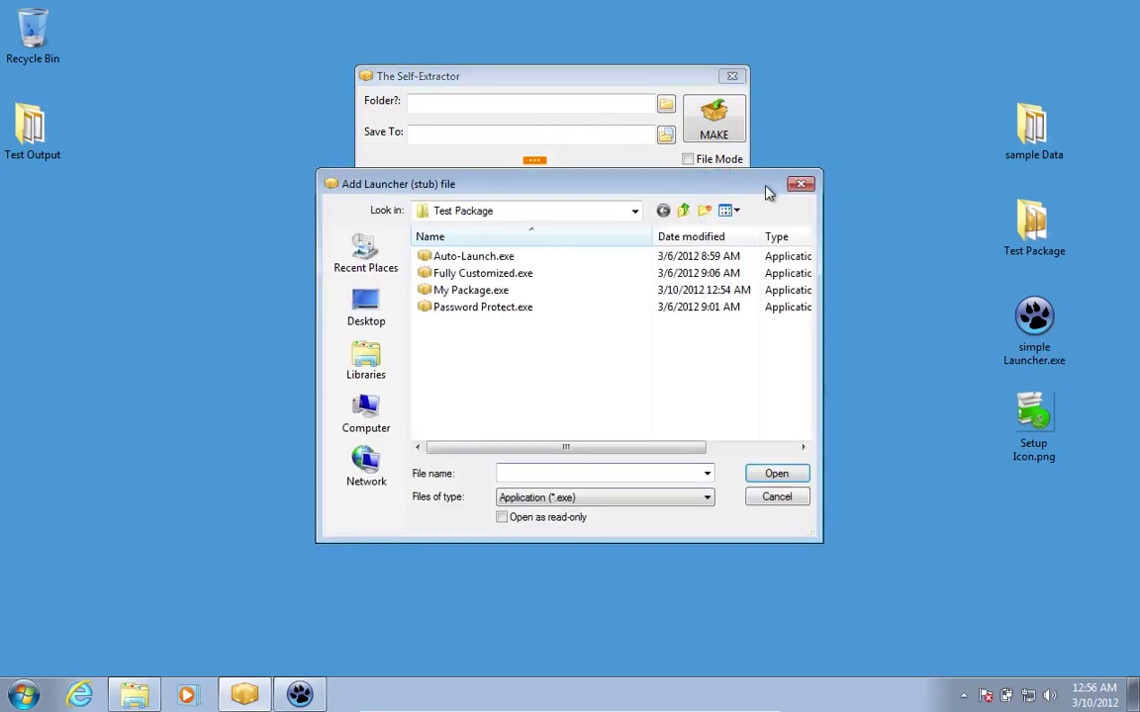
click(682, 209)
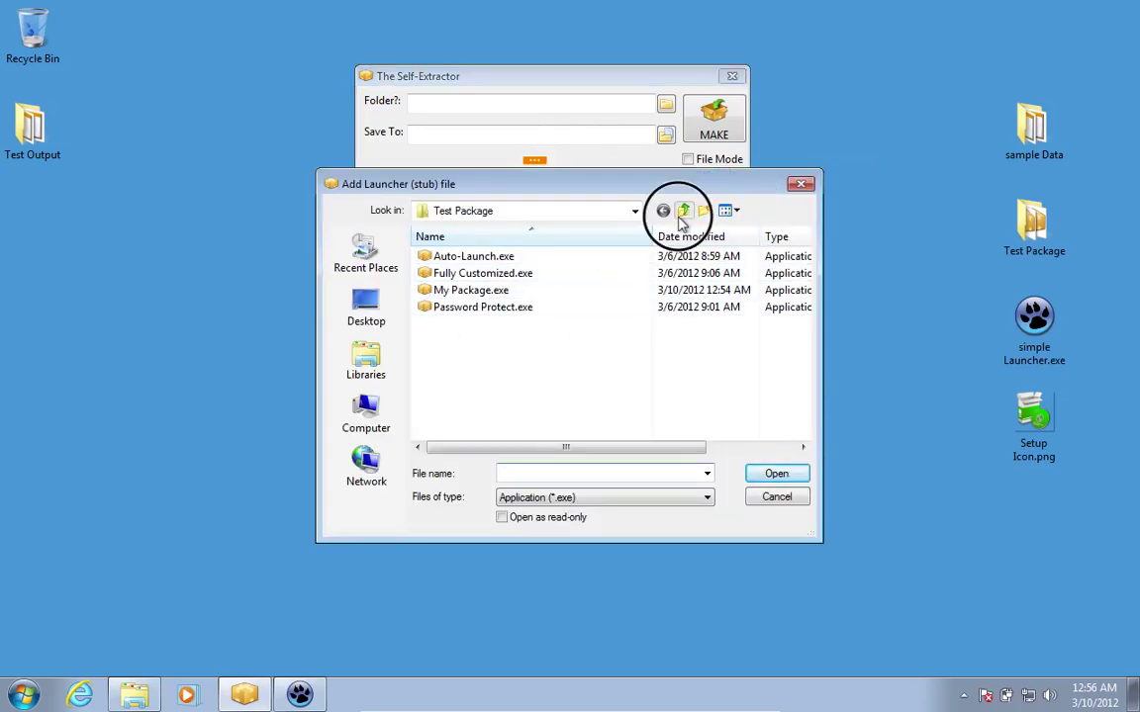
drag(806, 374, 796, 427)
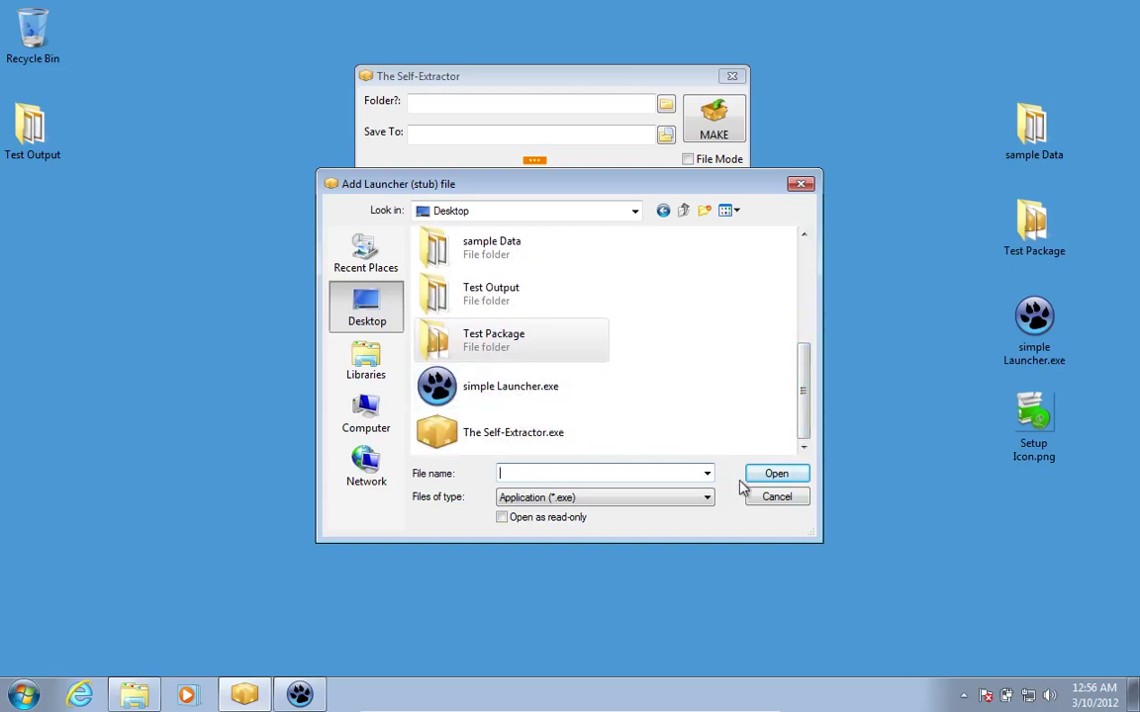
click(771, 497)
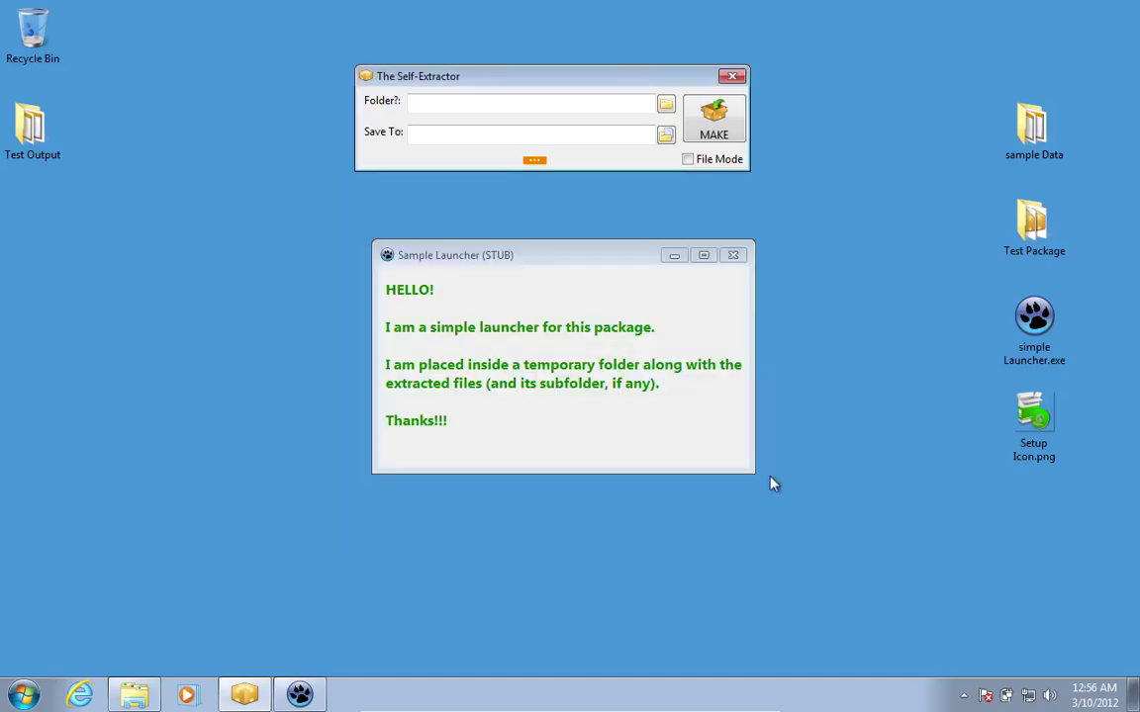
click(733, 255)
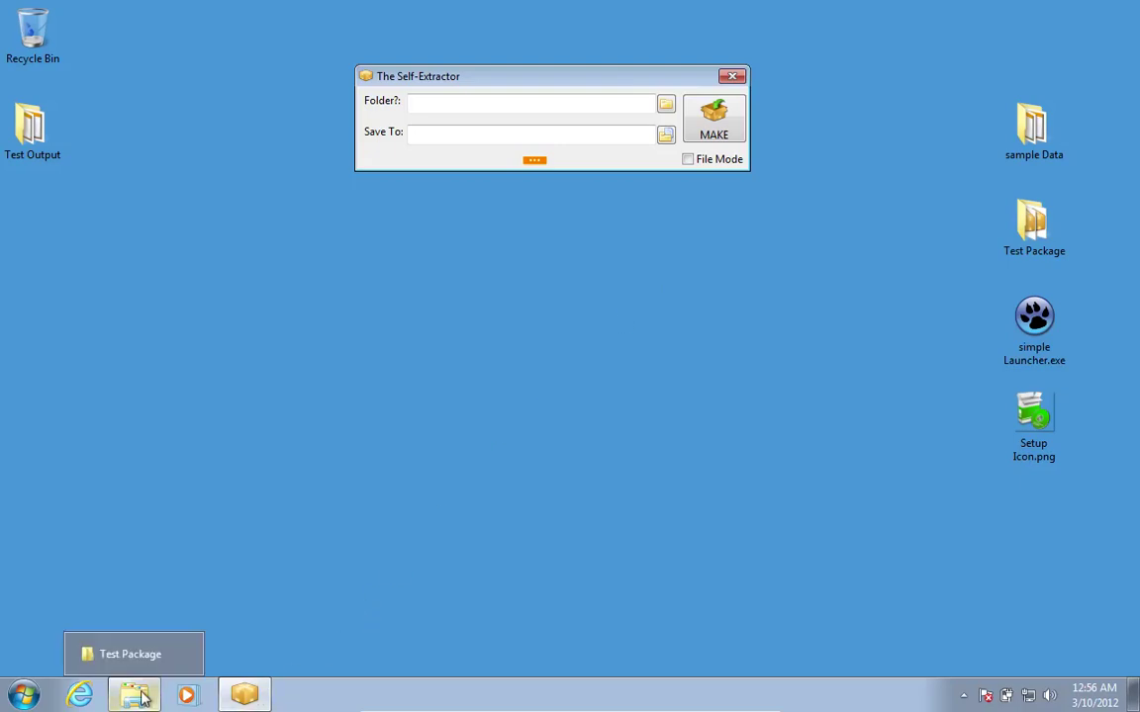
Show the Test Package folder, select Fully Customized.exe, and review the Customize Package options.
click(139, 665)
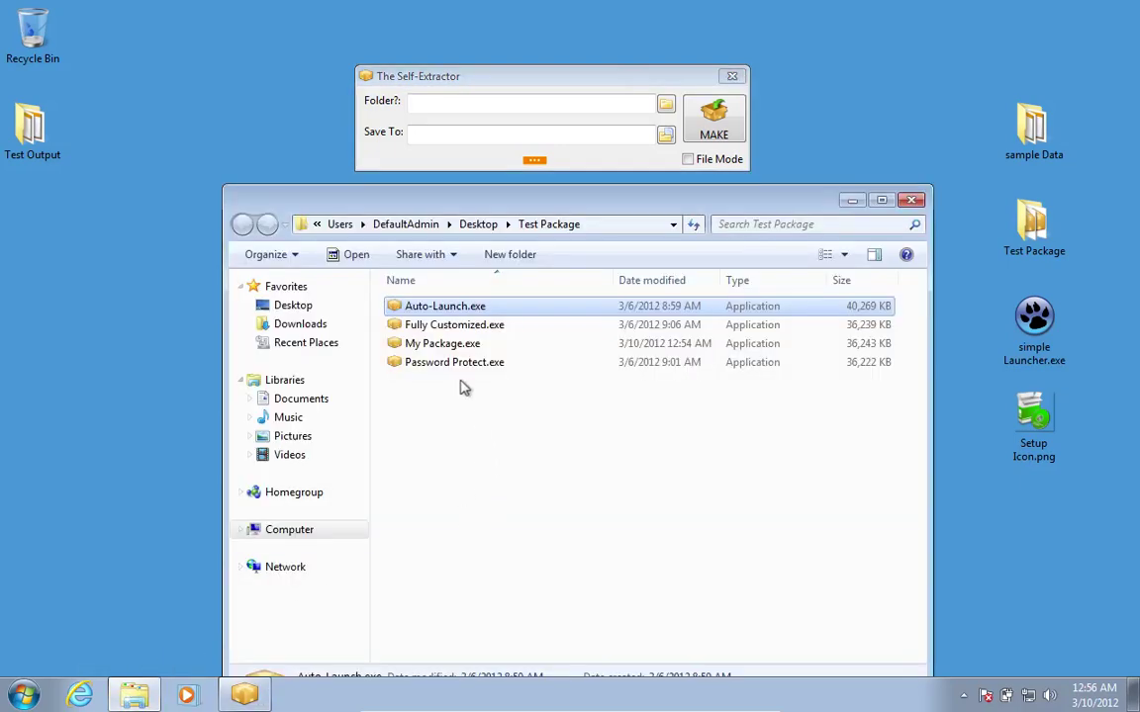
click(458, 327)
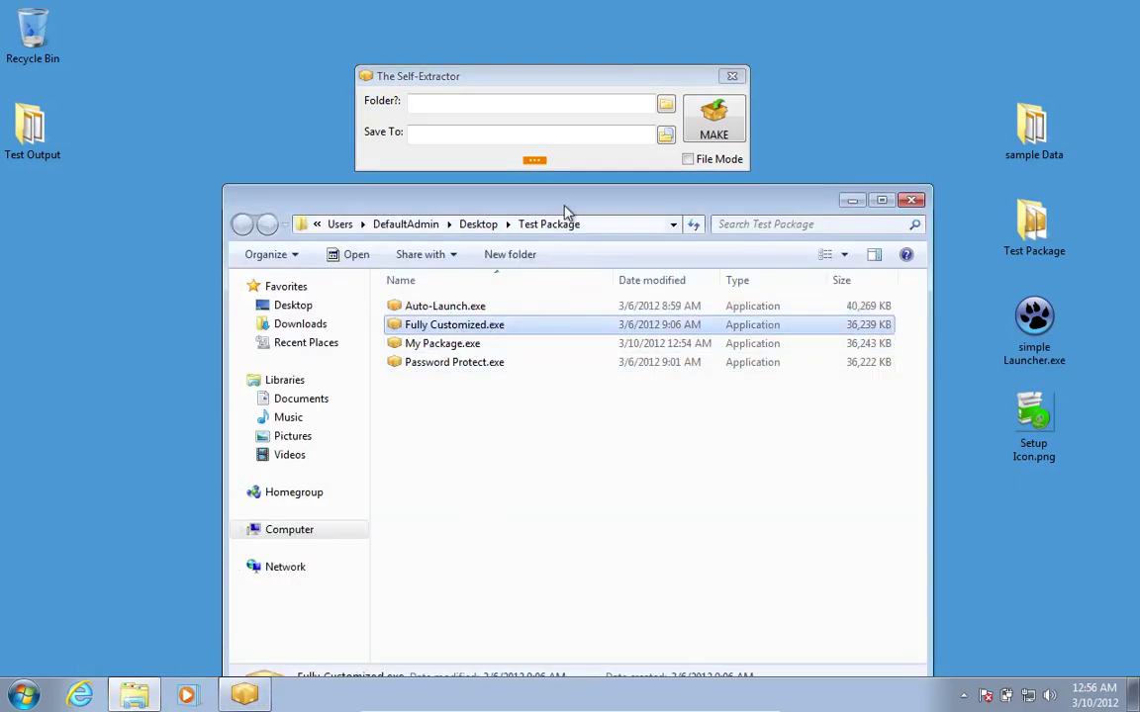
click(535, 162)
mouse_move(544, 173)
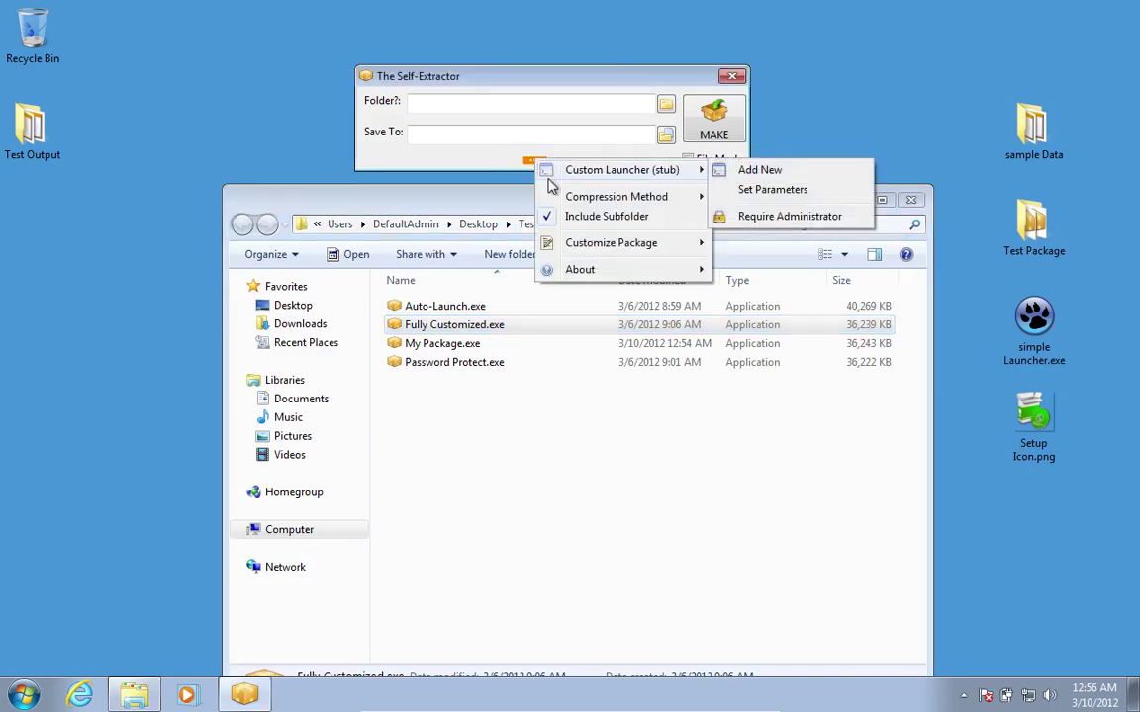
mouse_move(586, 247)
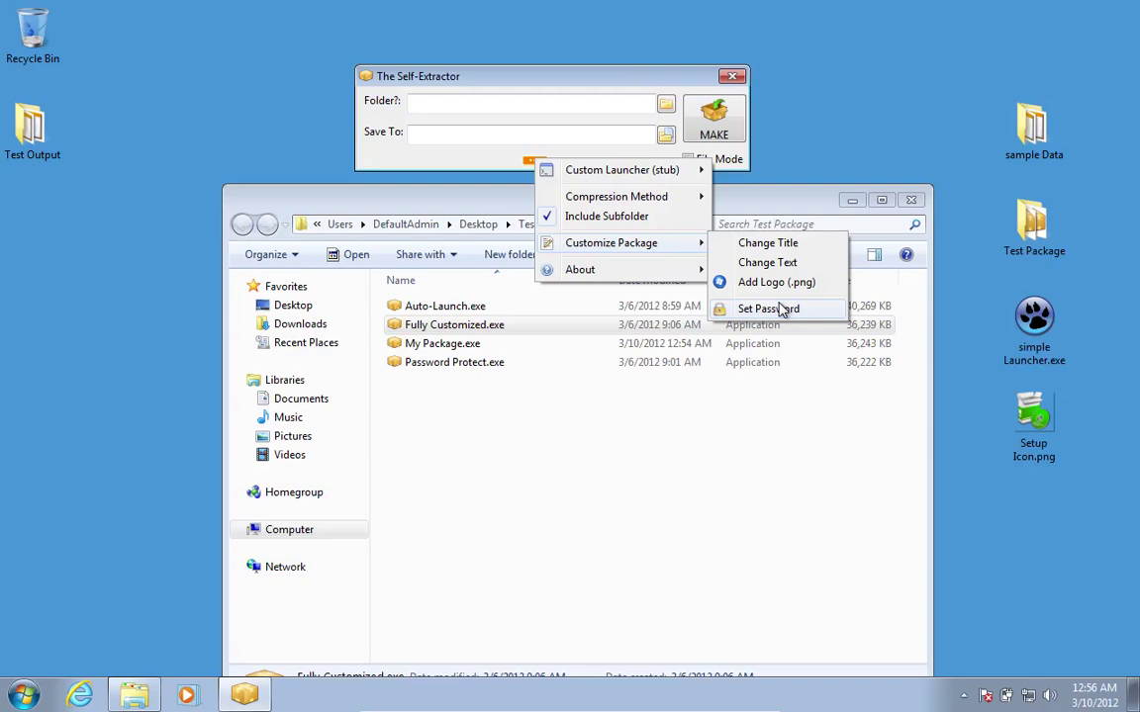
click(569, 333)
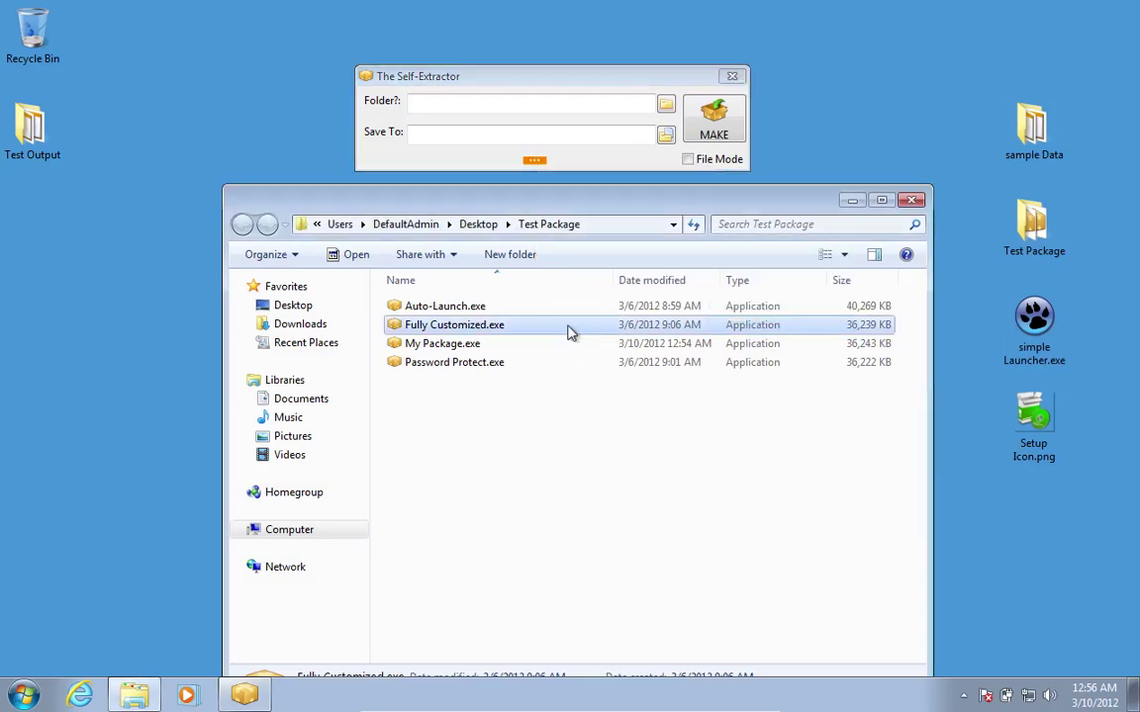
Run Fully Customized.exe and target a new Desktop folder named Test Output No 2.
double_click(569, 333)
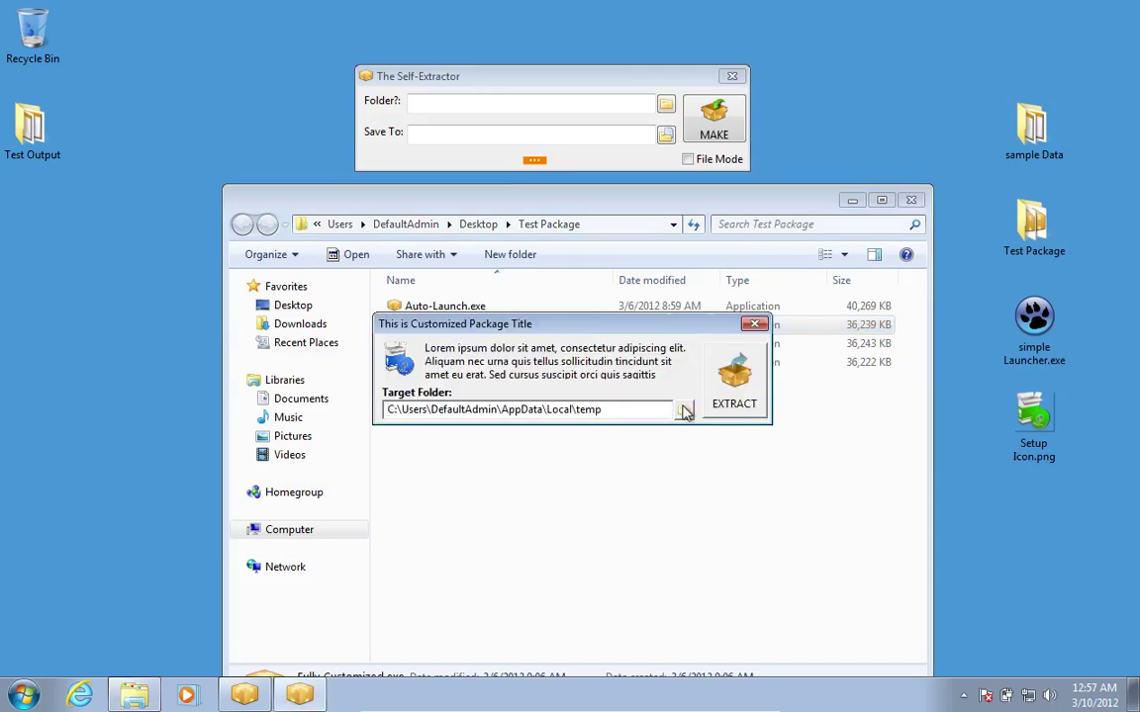
click(685, 412)
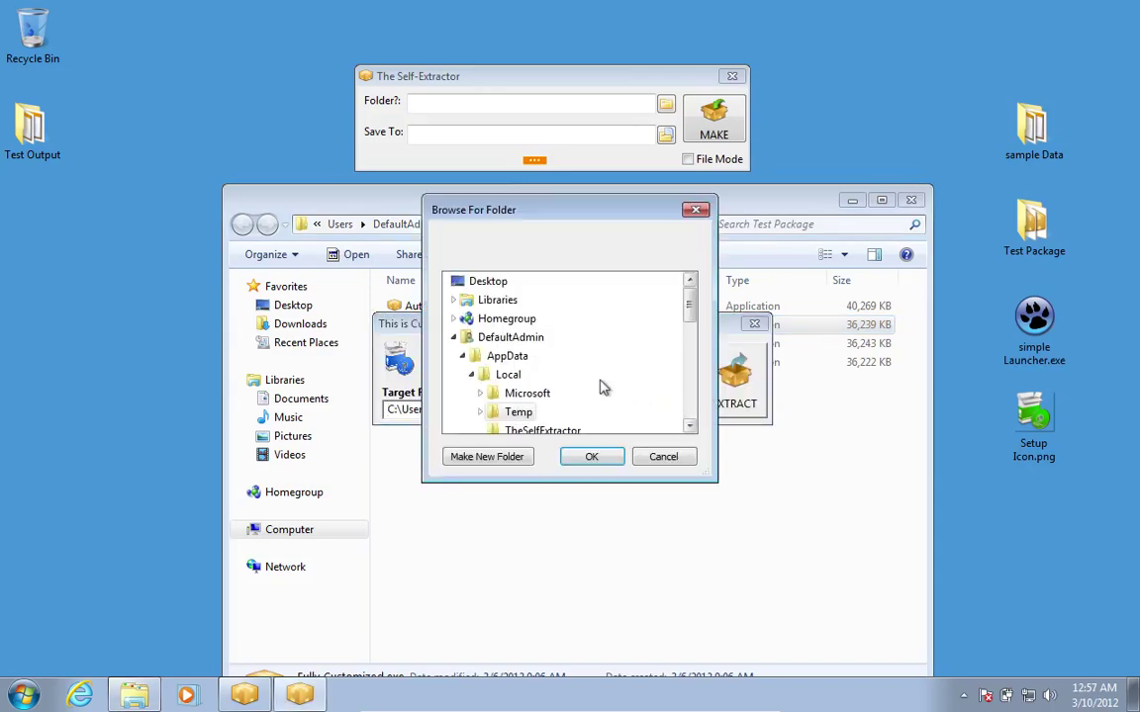
click(490, 287)
click(501, 463)
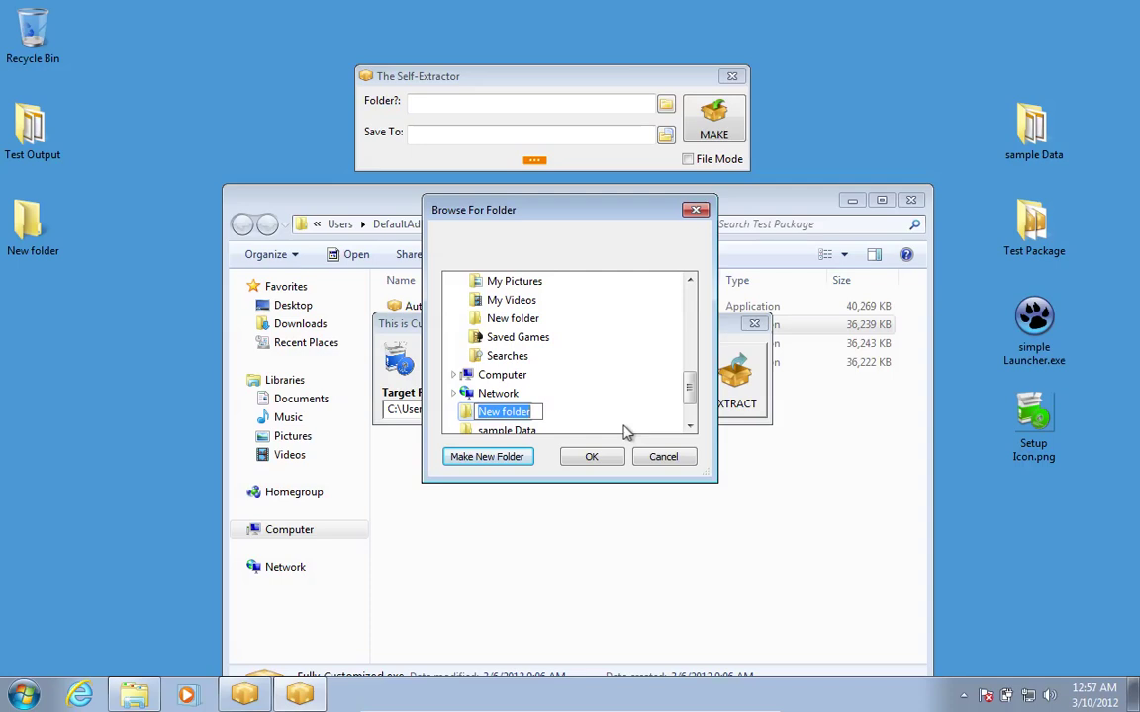
text(Test)
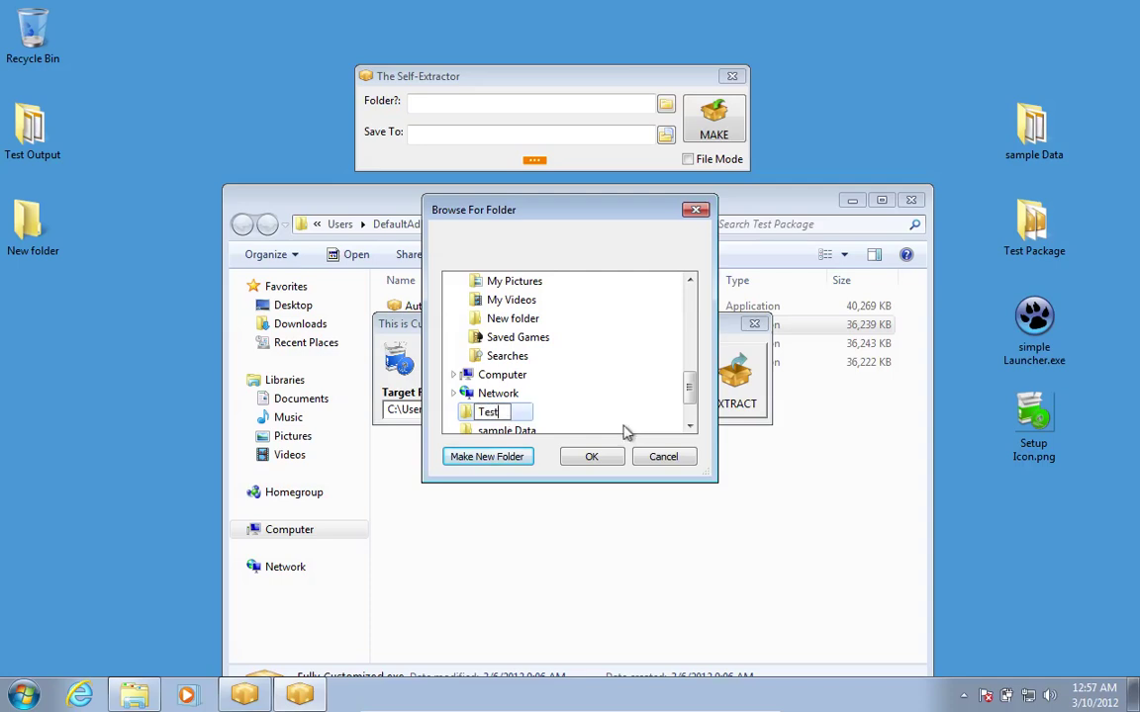
text( Output2)
key(BackSpace)
text(No 2)
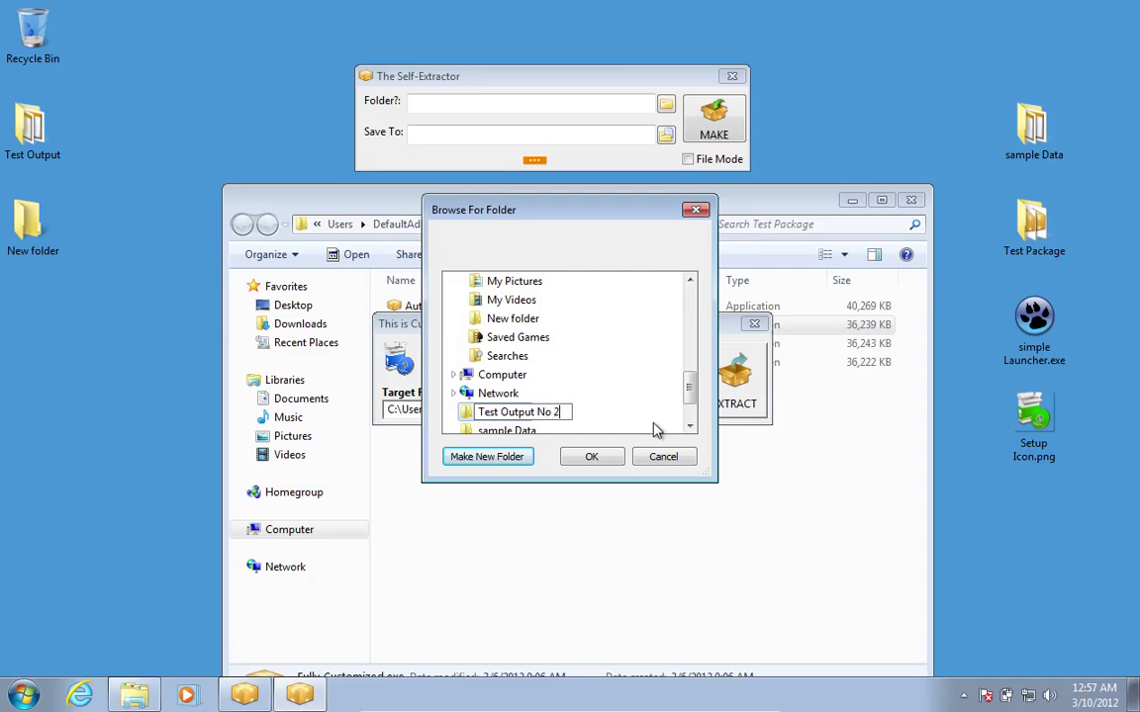
key(Return)
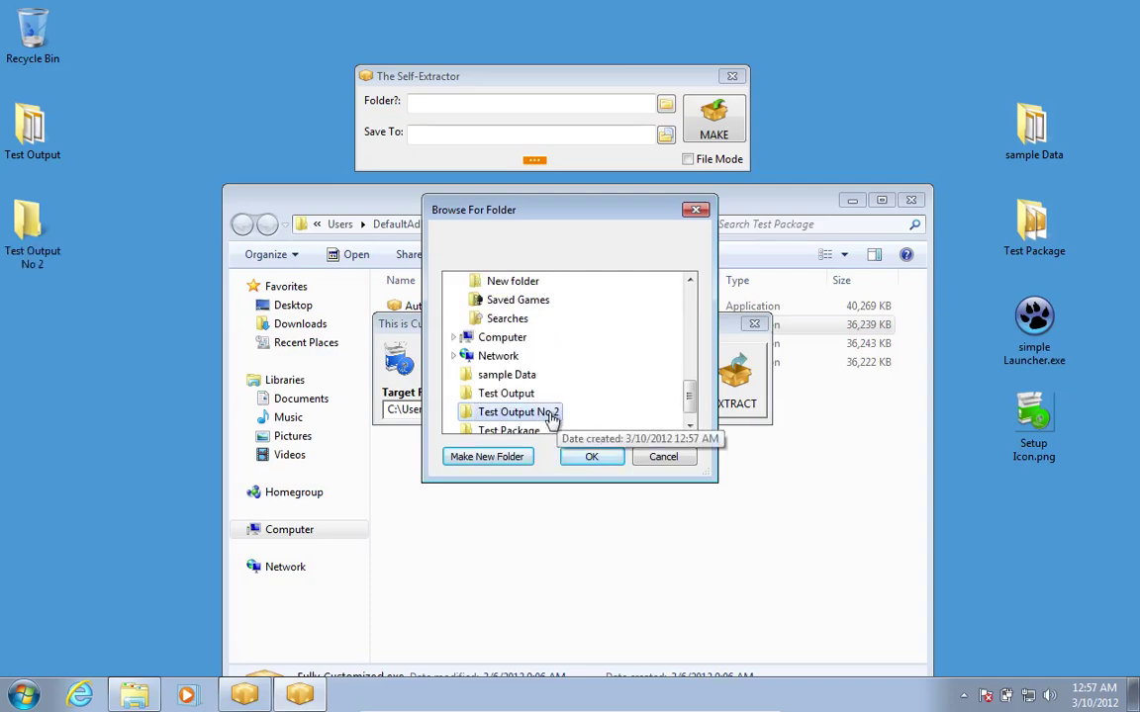
click(593, 458)
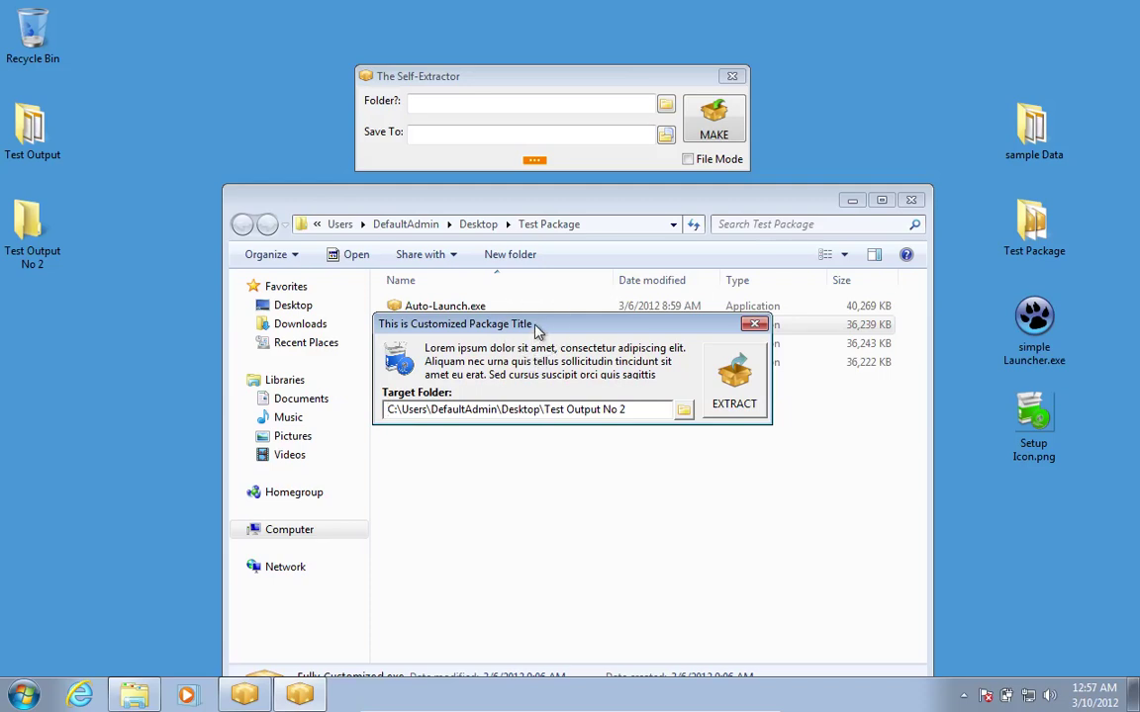
Extract the package after entering the corrected password, then reposition the progress and output windows.
click(725, 395)
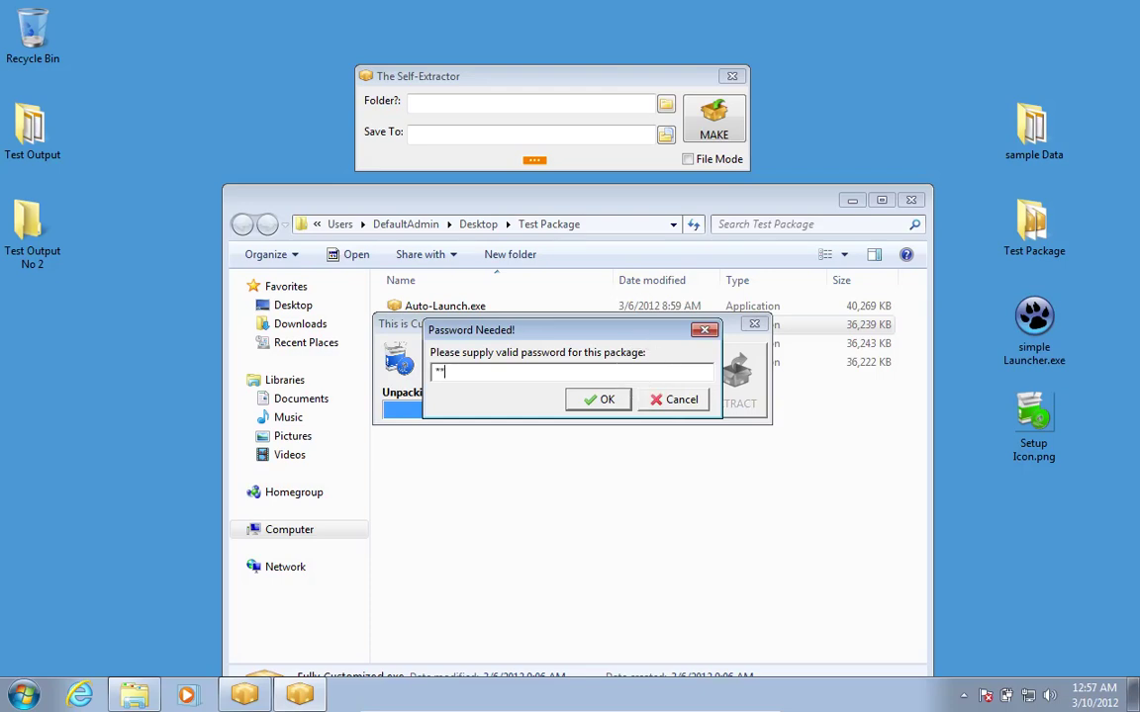
click(607, 398)
text(**)
key(BackSpace)
key(BackSpace)
key(BackSpace)
text(*)
click(598, 400)
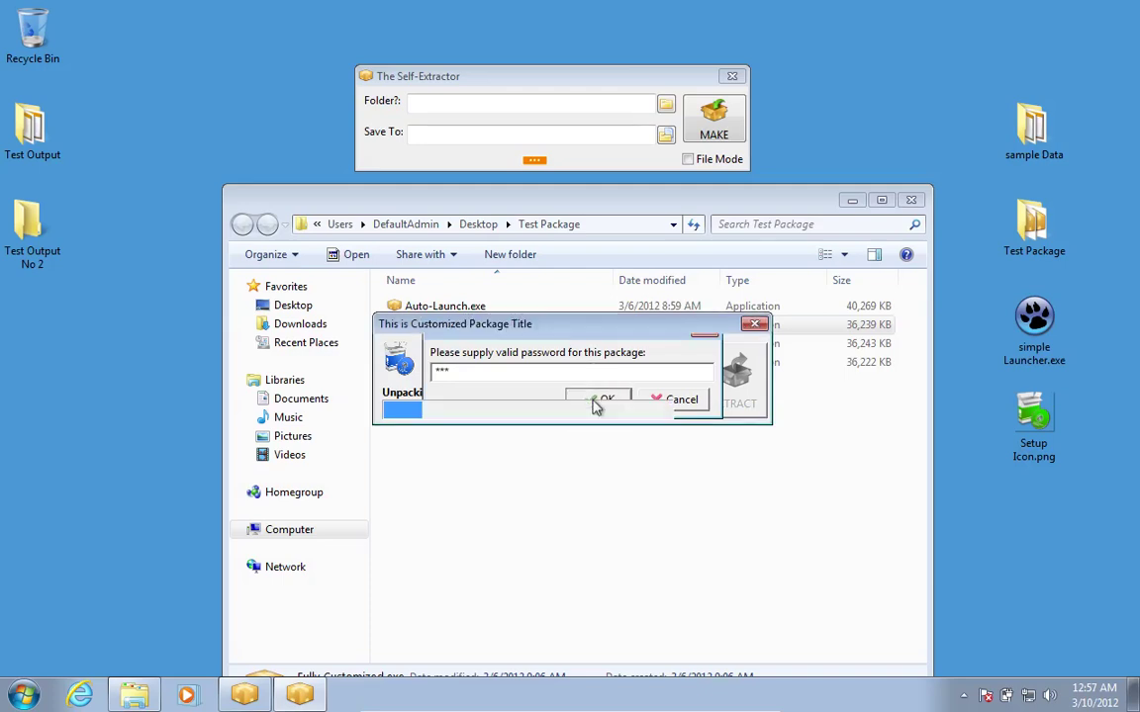
drag(597, 326, 598, 353)
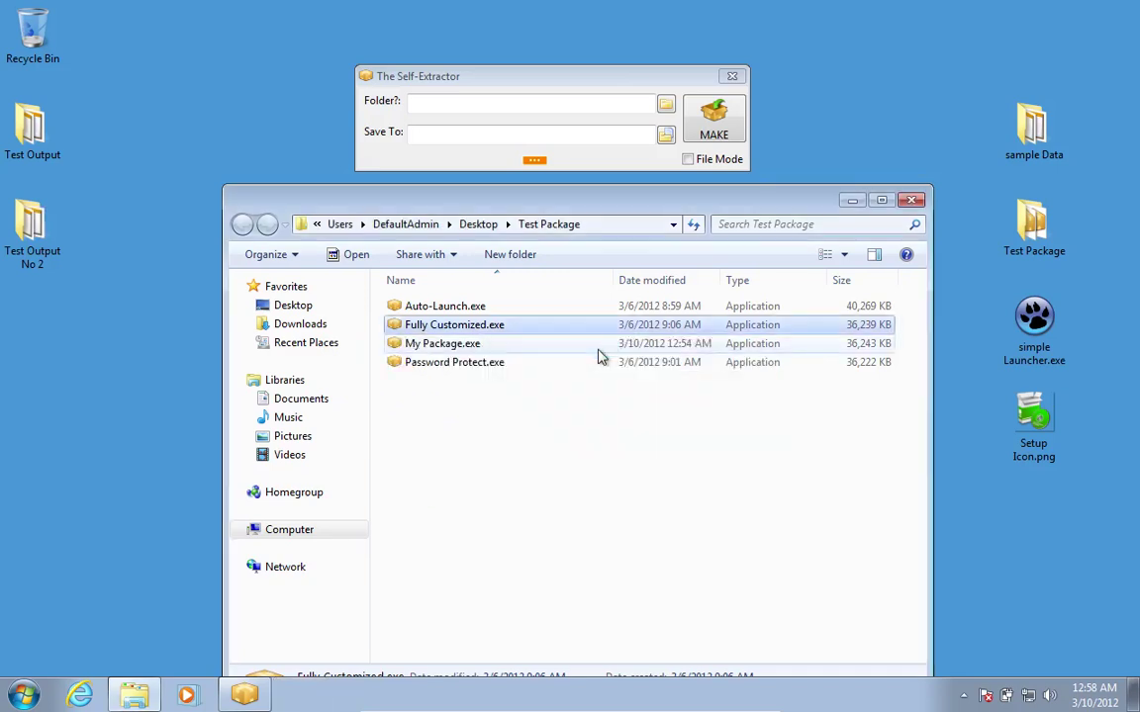
drag(582, 17, 583, 26)
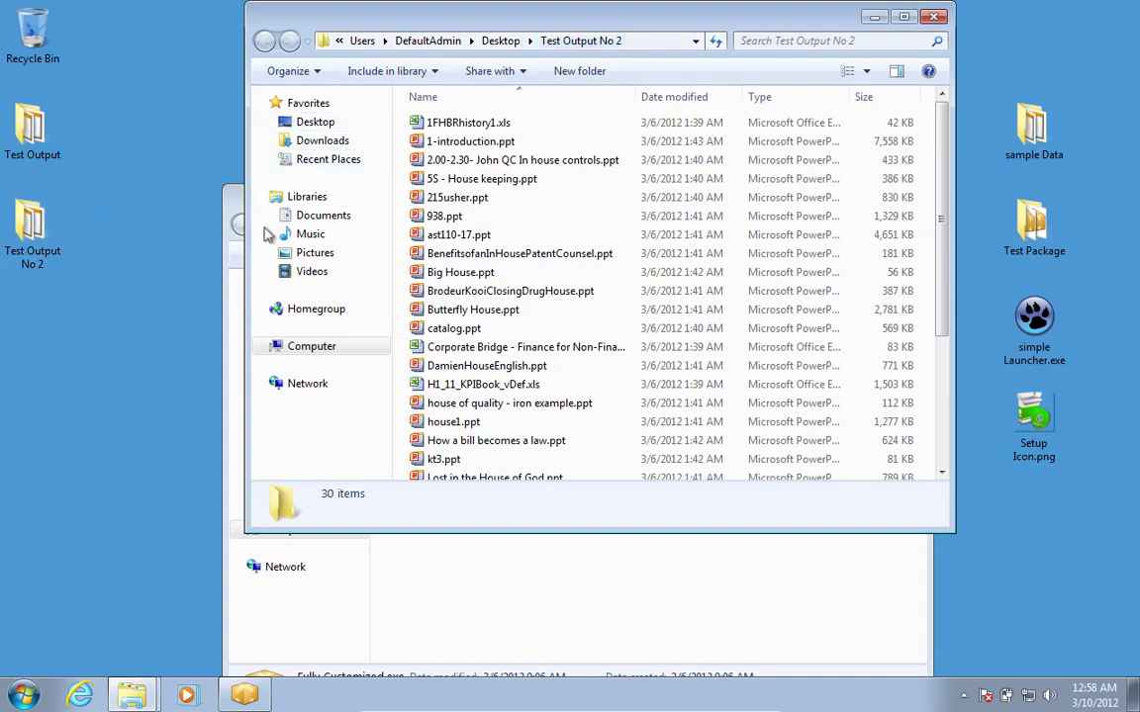
Open house1.ppt, page through to the Garage slide, exit the show, and close Test Output No 2.
click(451, 425)
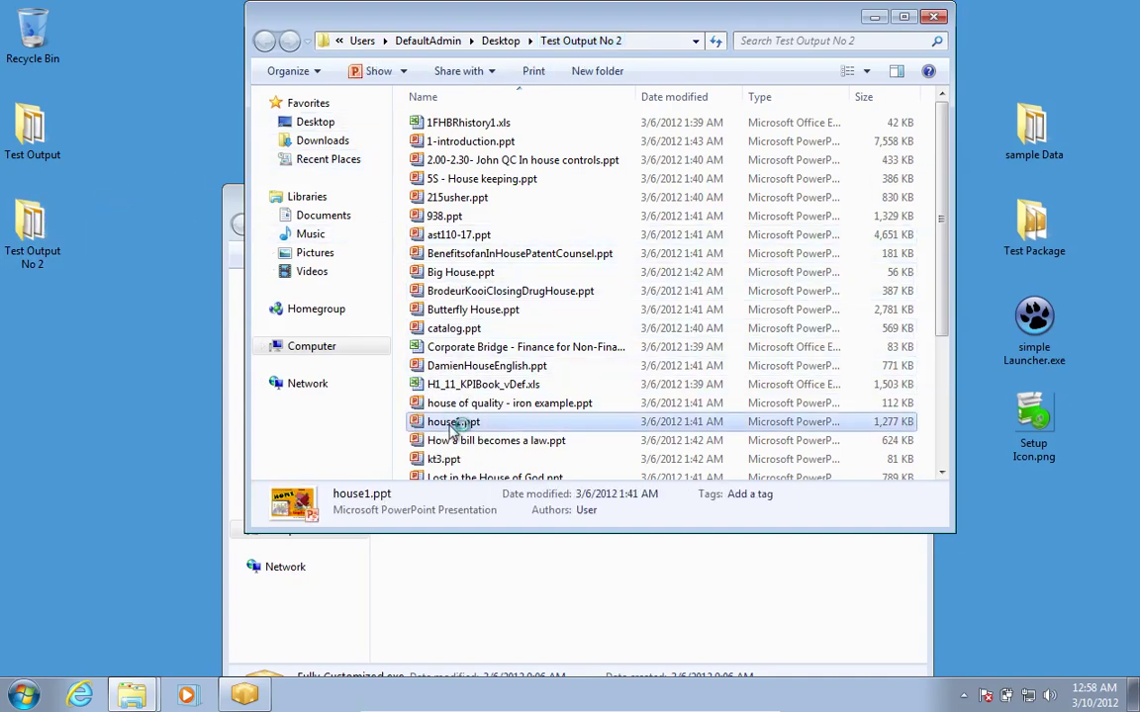
double_click(451, 424)
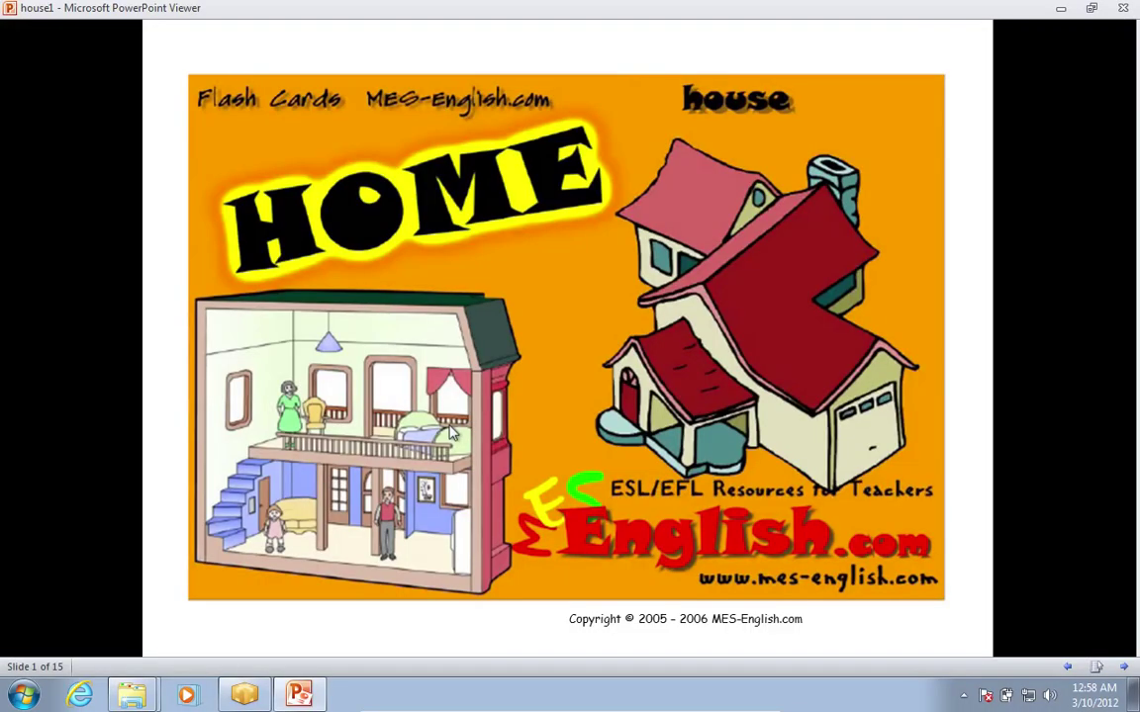
click(451, 432)
click(451, 432)
click(451, 432)
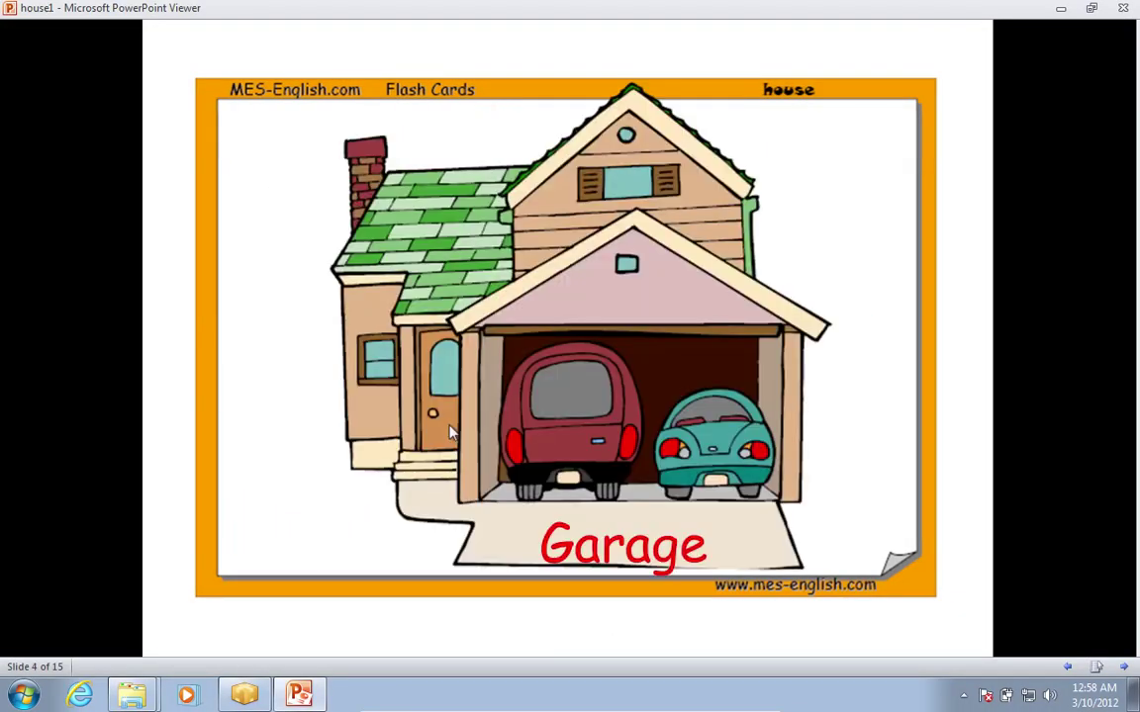
key(Escape)
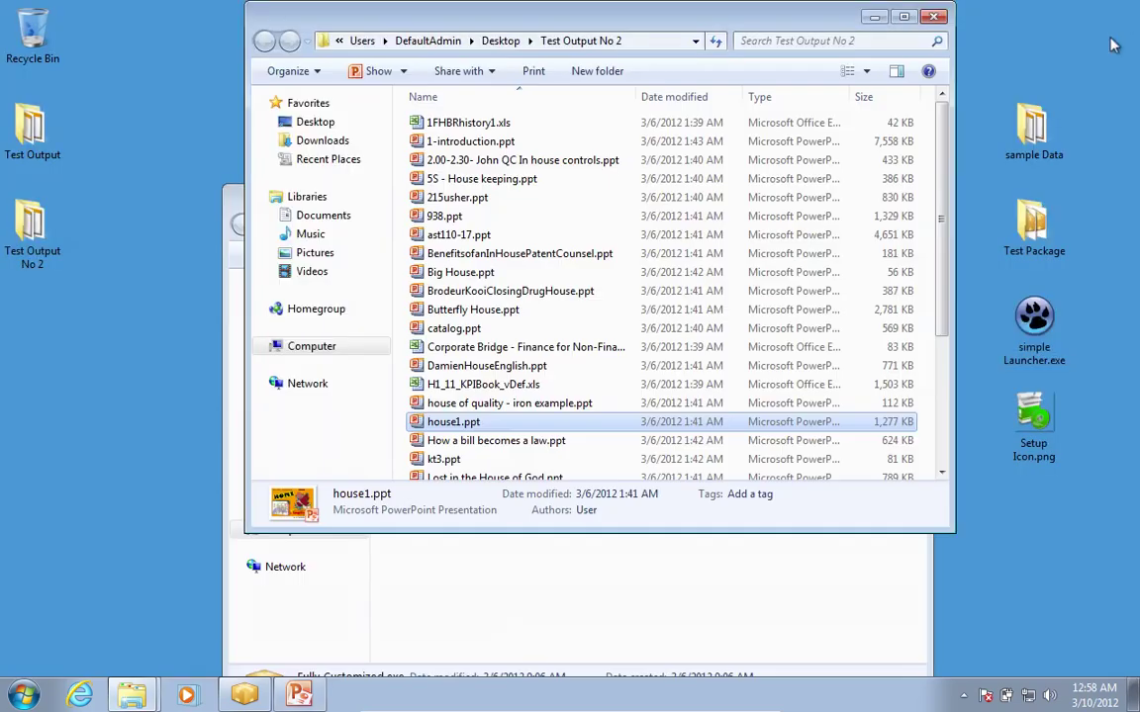
click(933, 17)
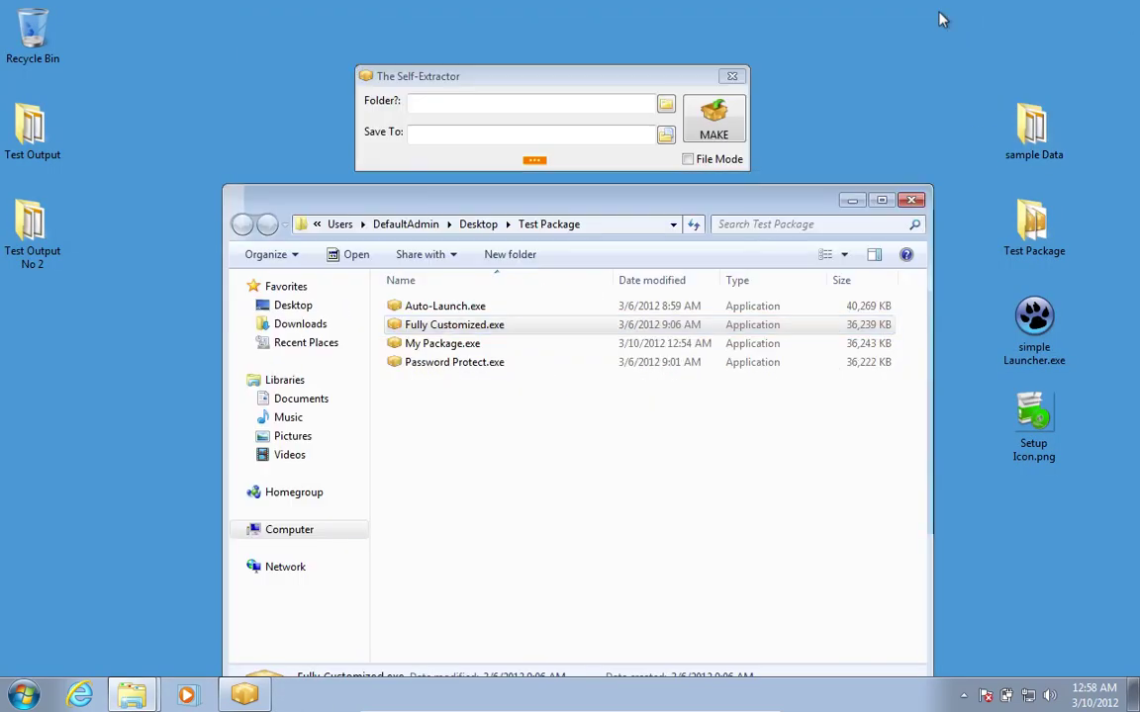
Select Password Protect.exe, check the Customize Package password option, then run Password Protect.exe.
click(458, 364)
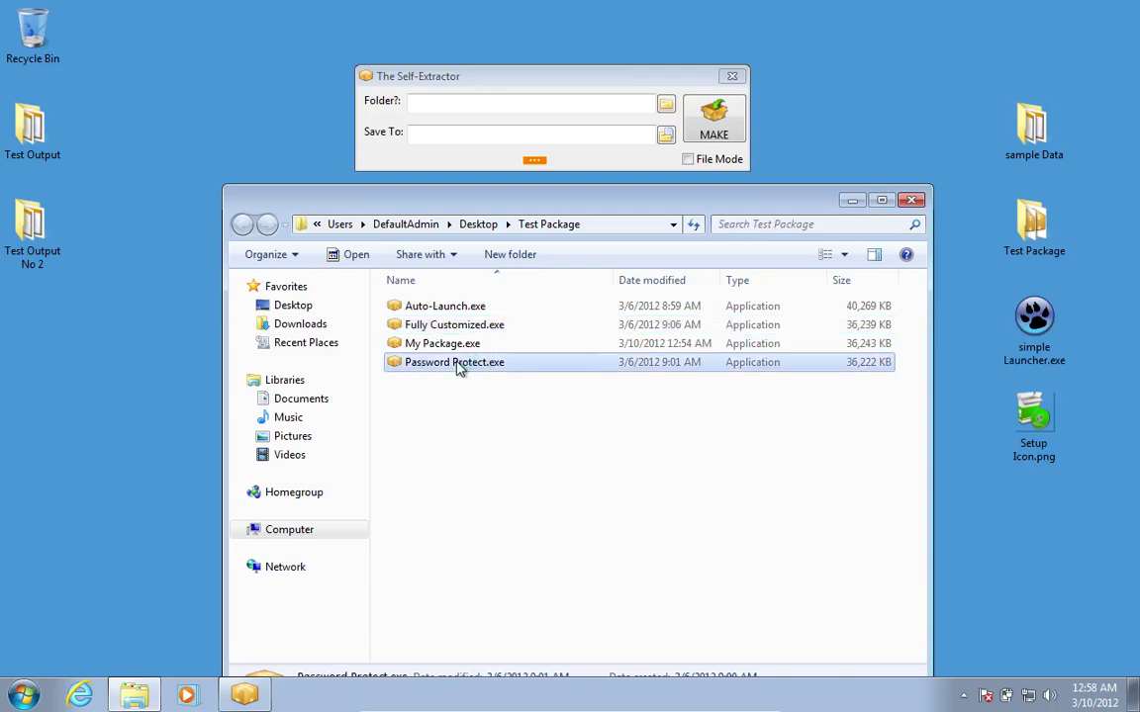
click(535, 160)
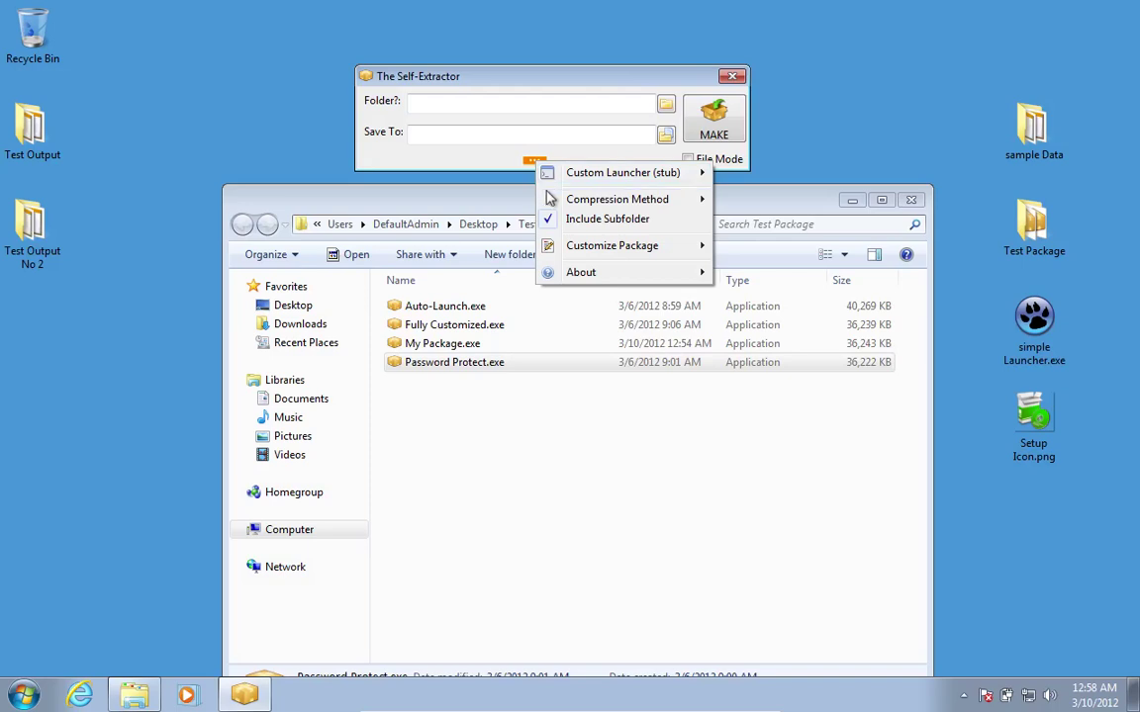
mouse_move(555, 249)
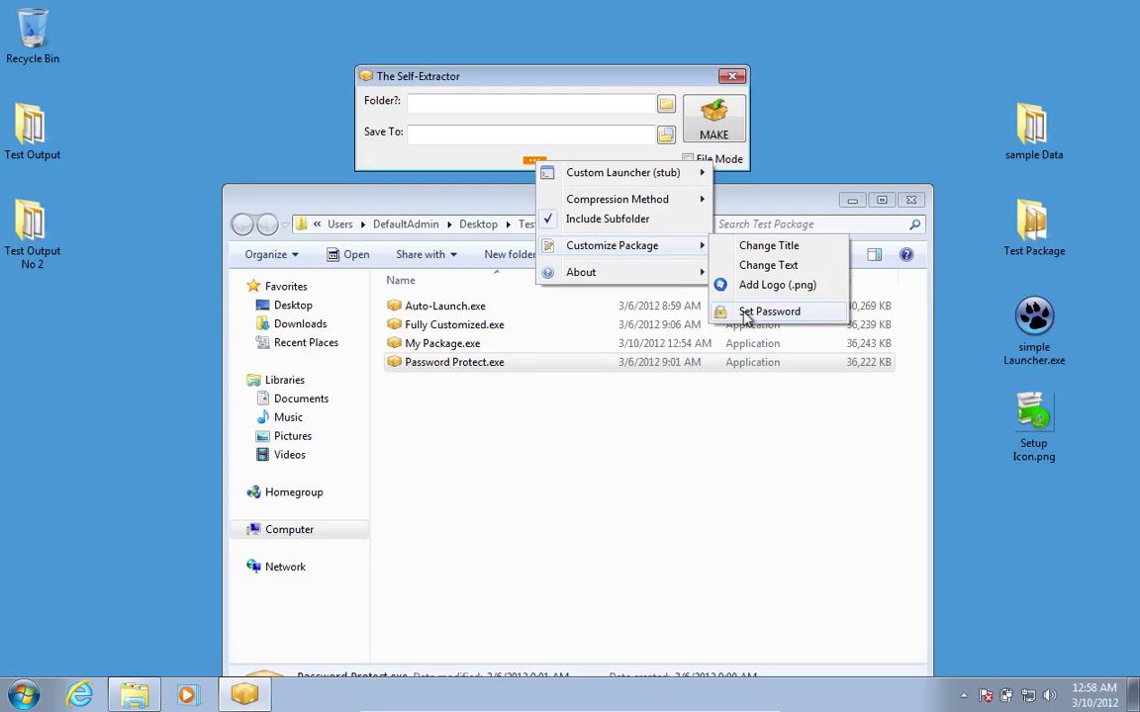
click(540, 368)
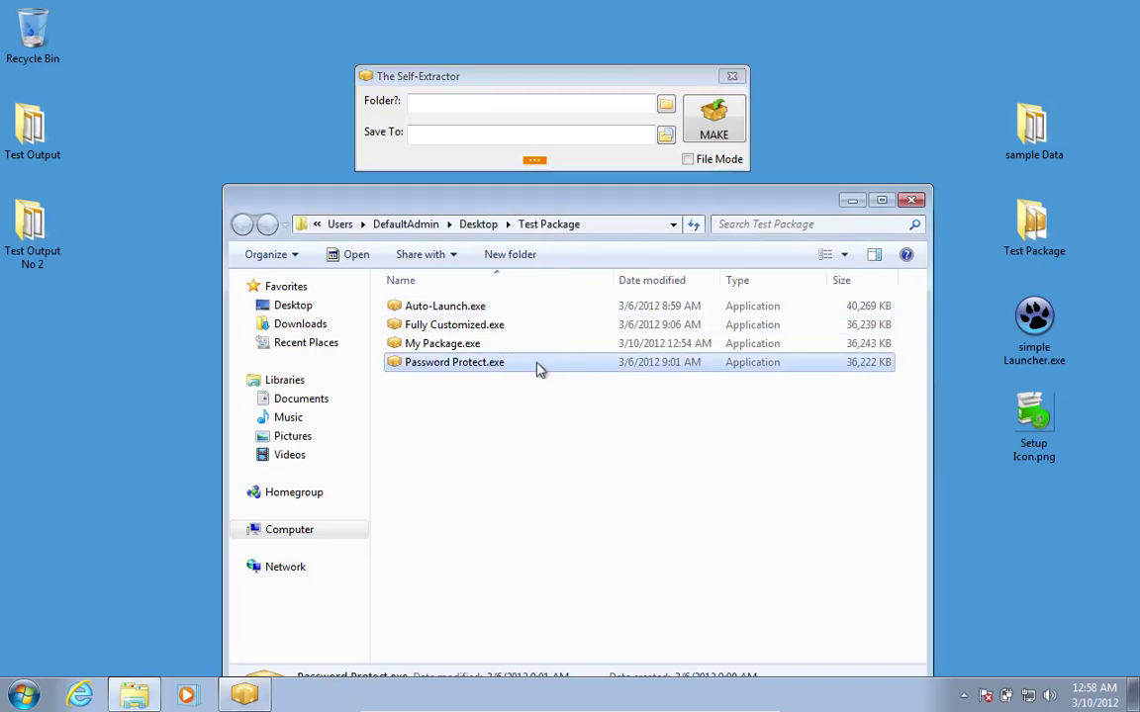
Create a new Desktop folder named Test Output No 3 from the target folder browser.
click(852, 201)
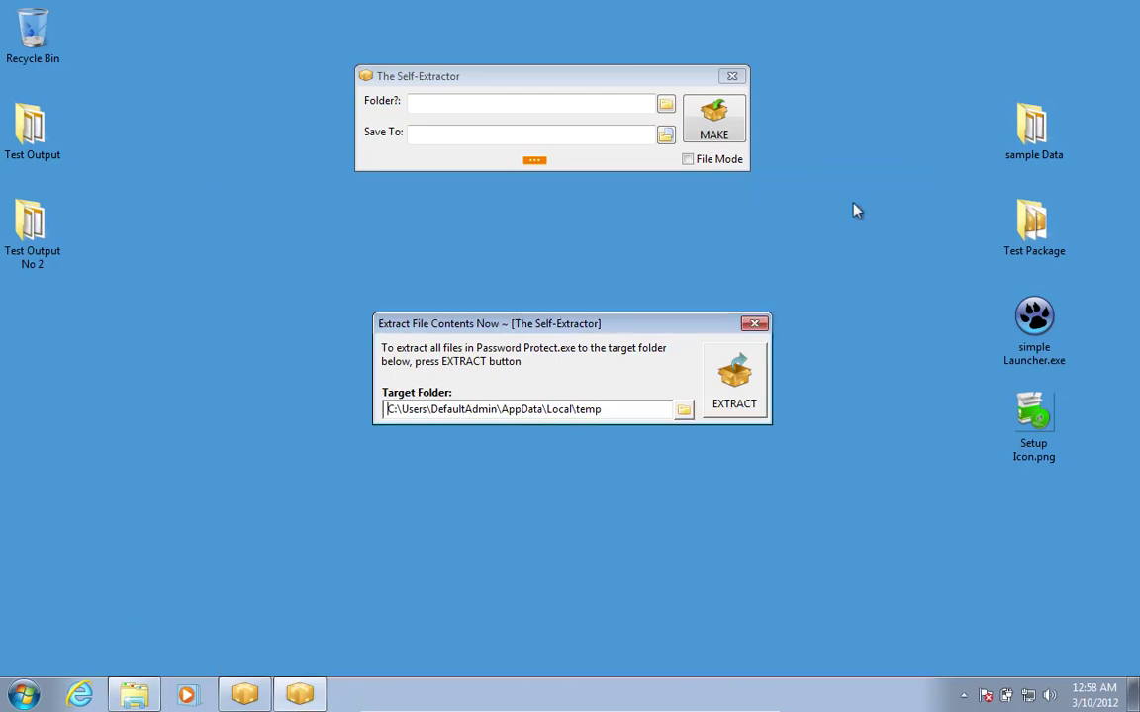
click(683, 408)
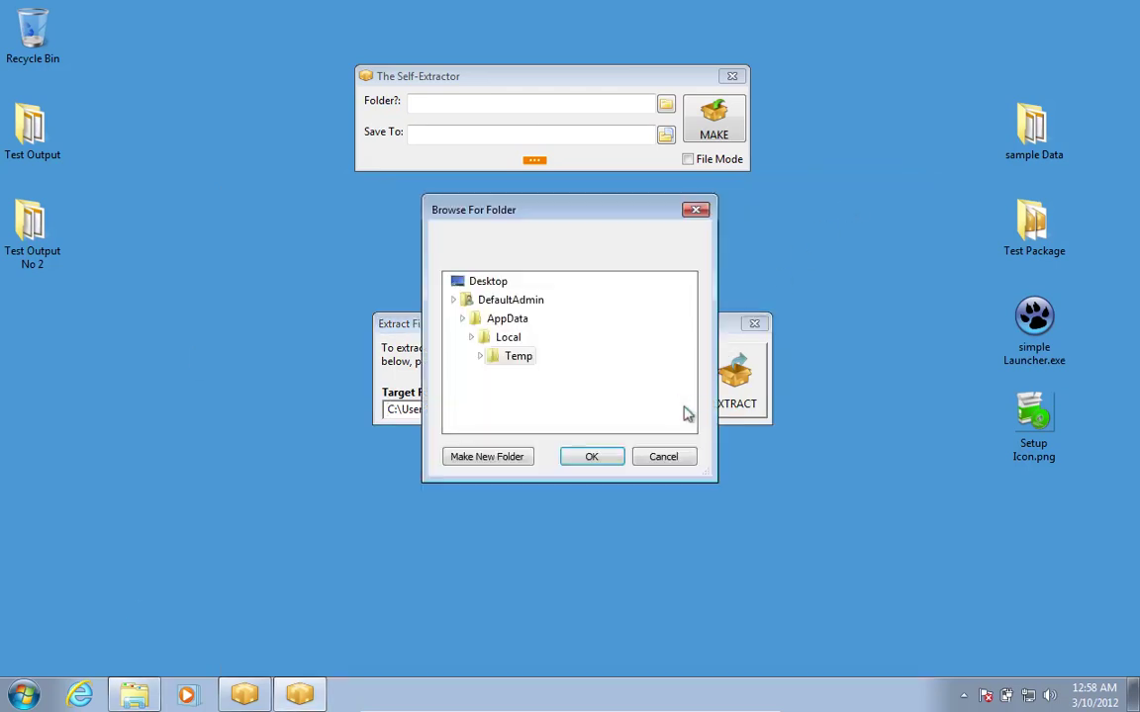
click(477, 282)
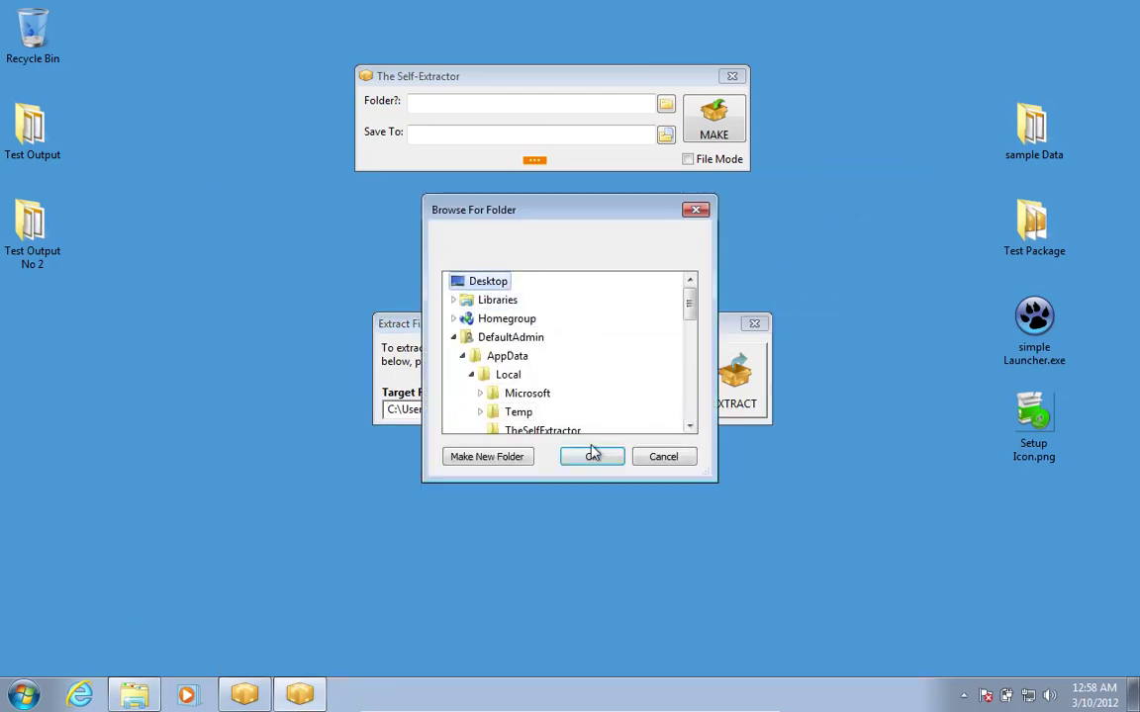
click(508, 459)
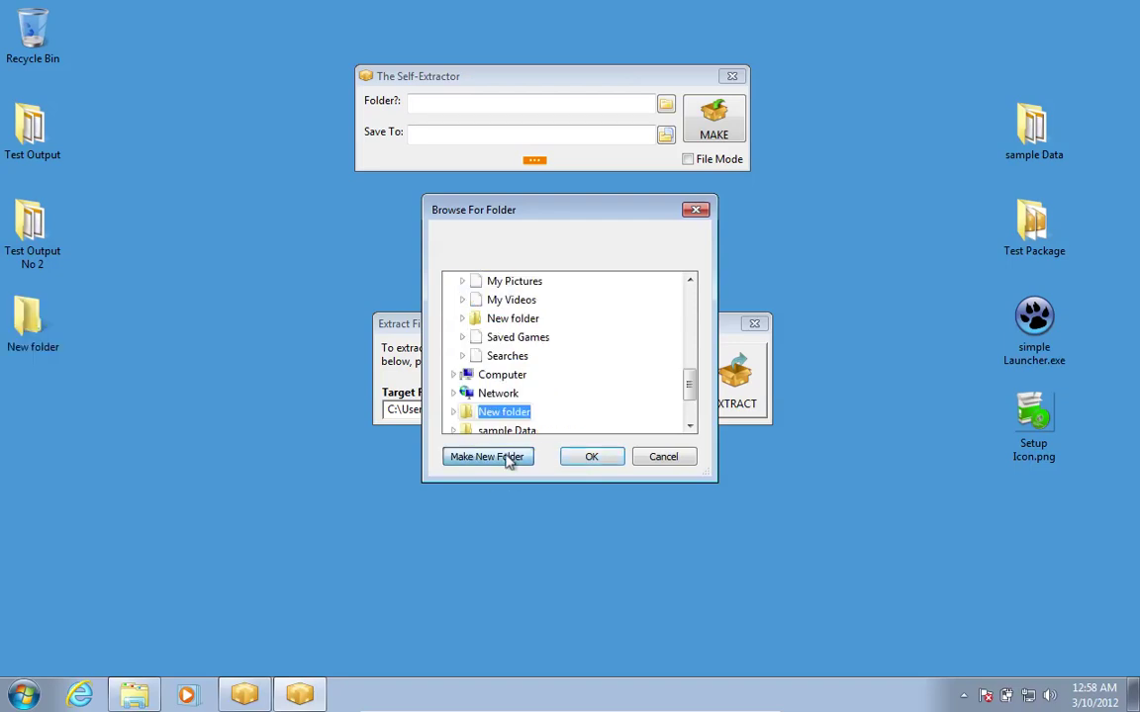
text(Tes)
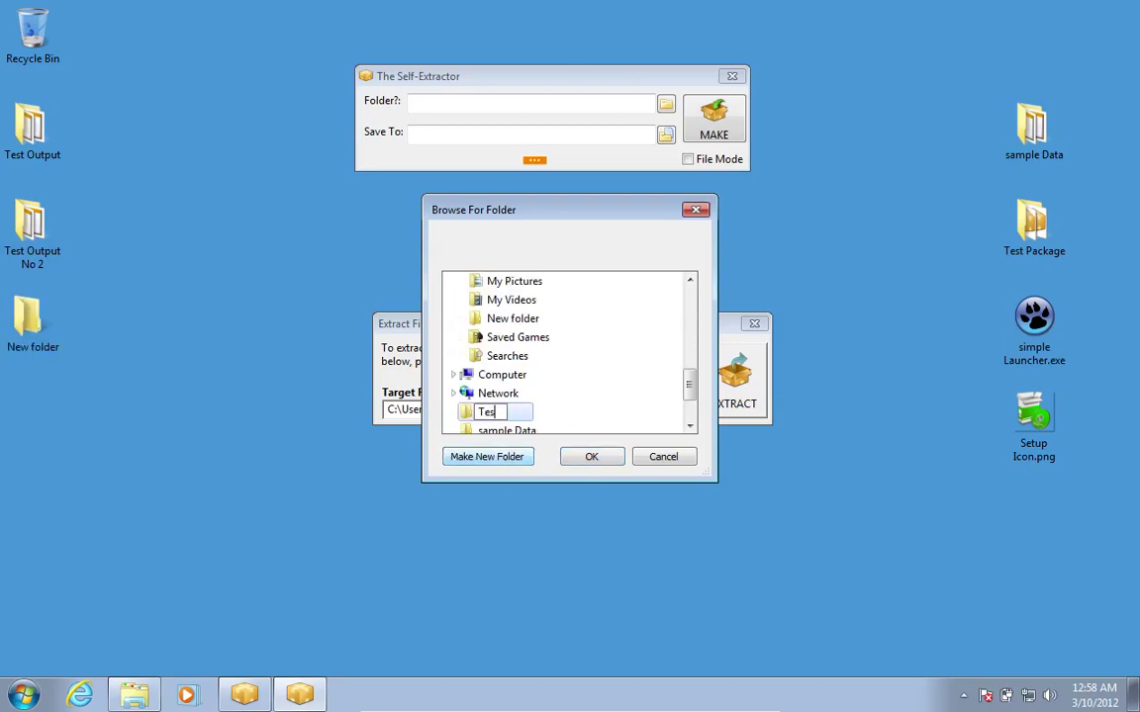
text(t Output 3)
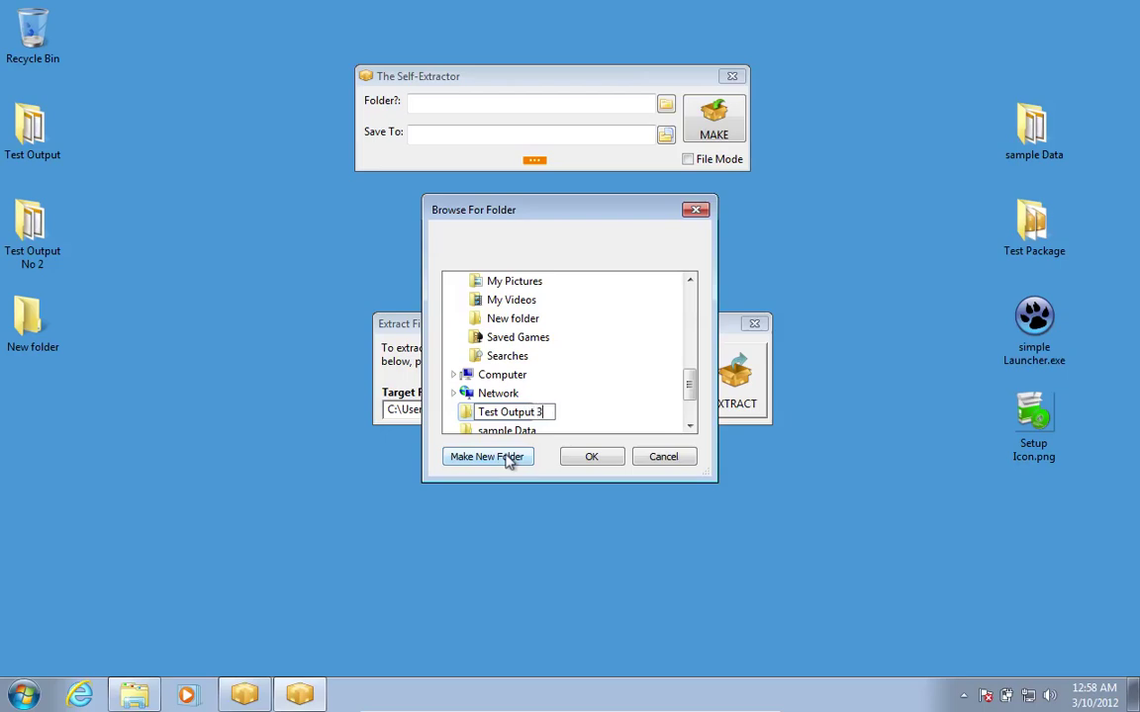
key(BackSpace)
text(No 3)
click(592, 457)
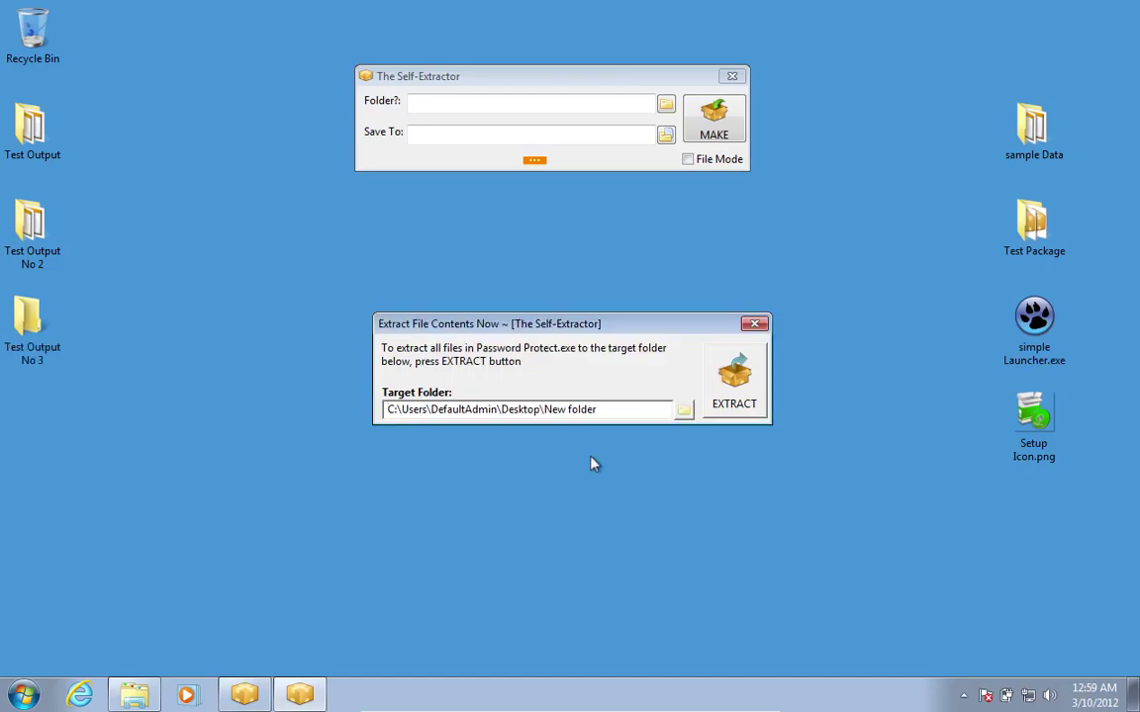
Set Test Output No 3 as the extraction target and start extracting.
click(682, 408)
click(685, 399)
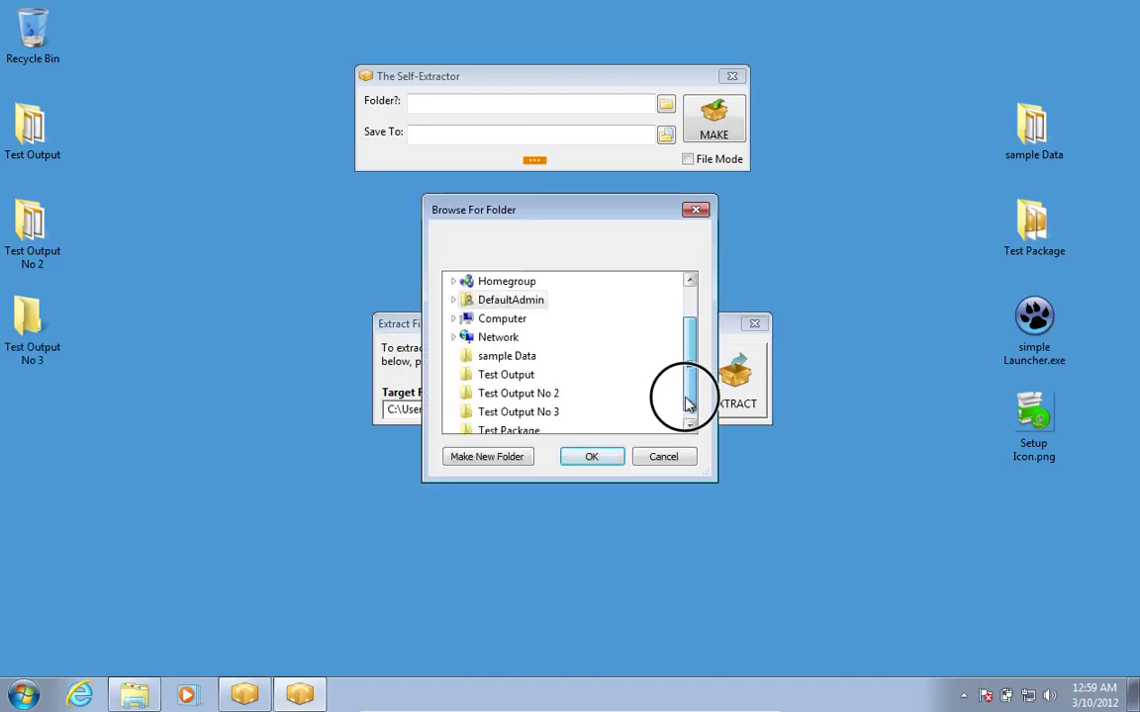
click(519, 393)
click(591, 456)
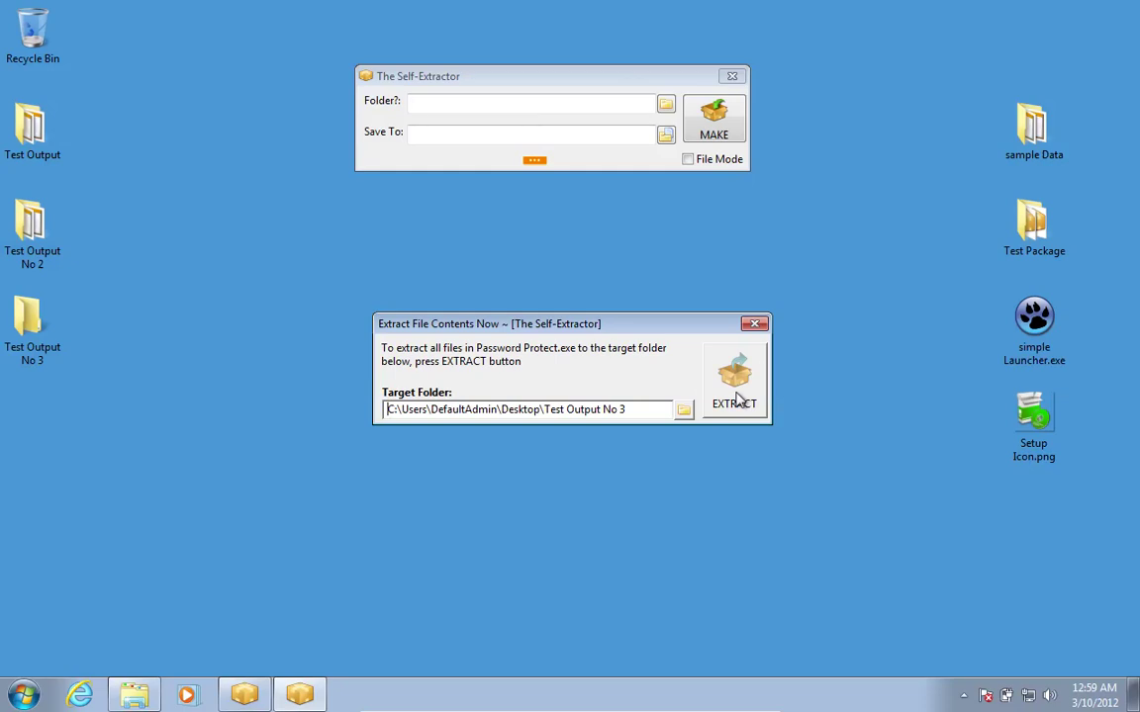
click(738, 398)
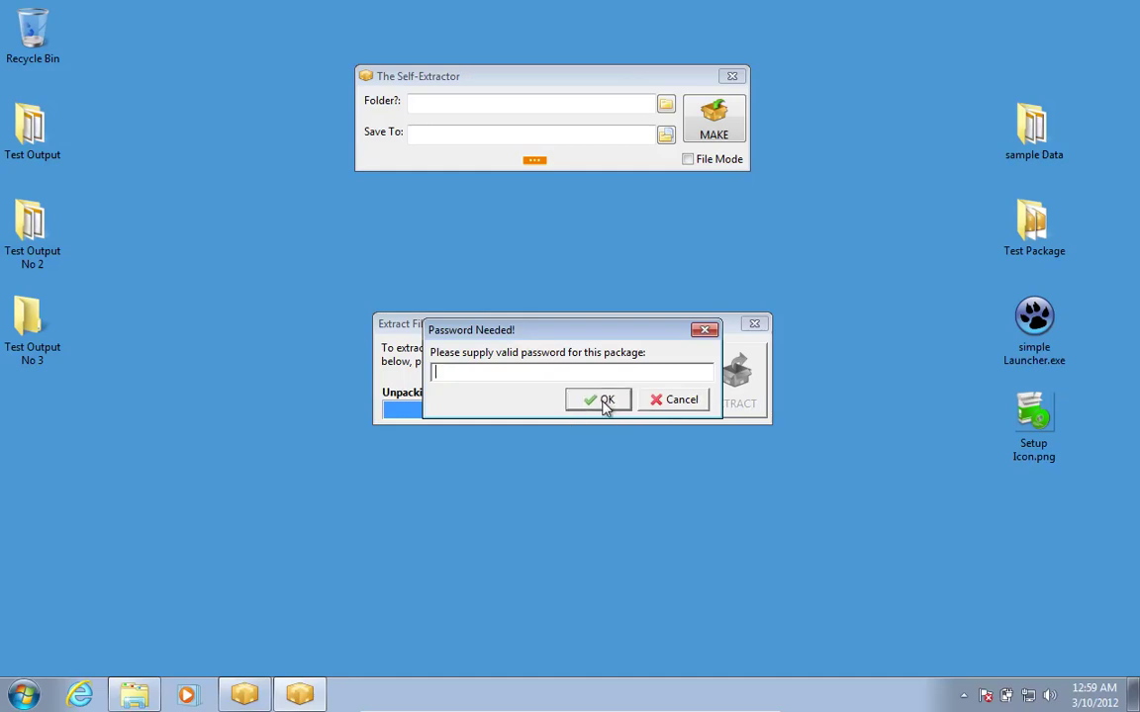
Enter the package password twice, dismiss the Error Code 4 failure, and restore the Test Package folder.
text(************)
click(606, 401)
text(**********)
click(606, 401)
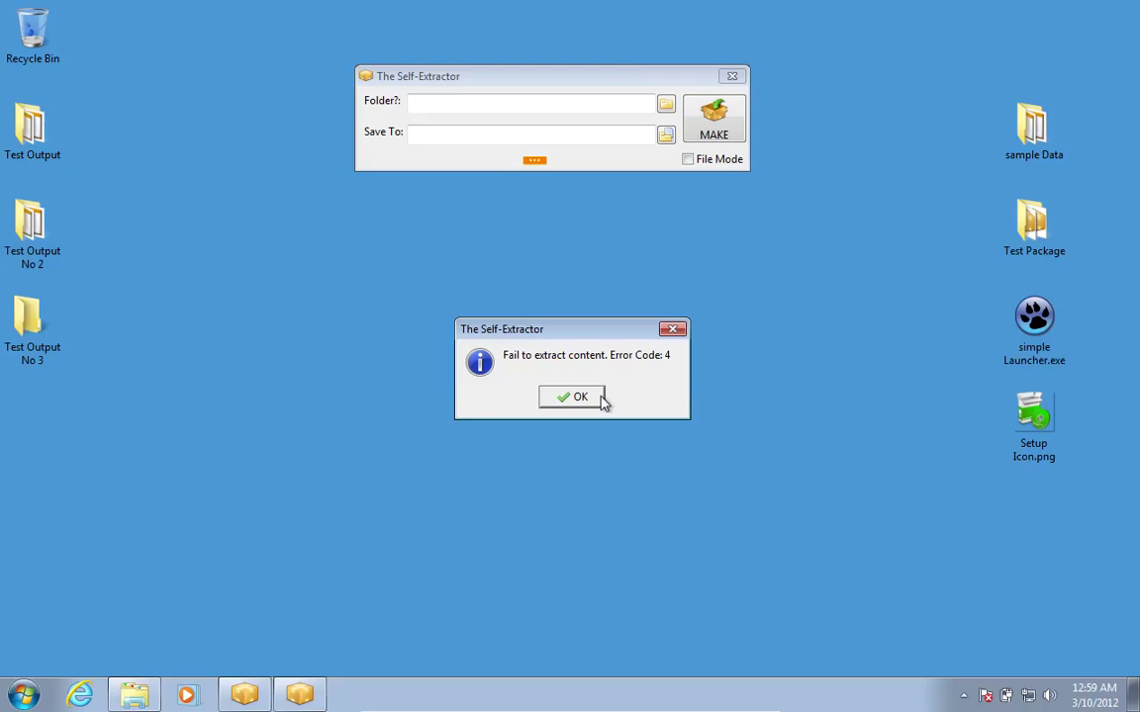
click(601, 398)
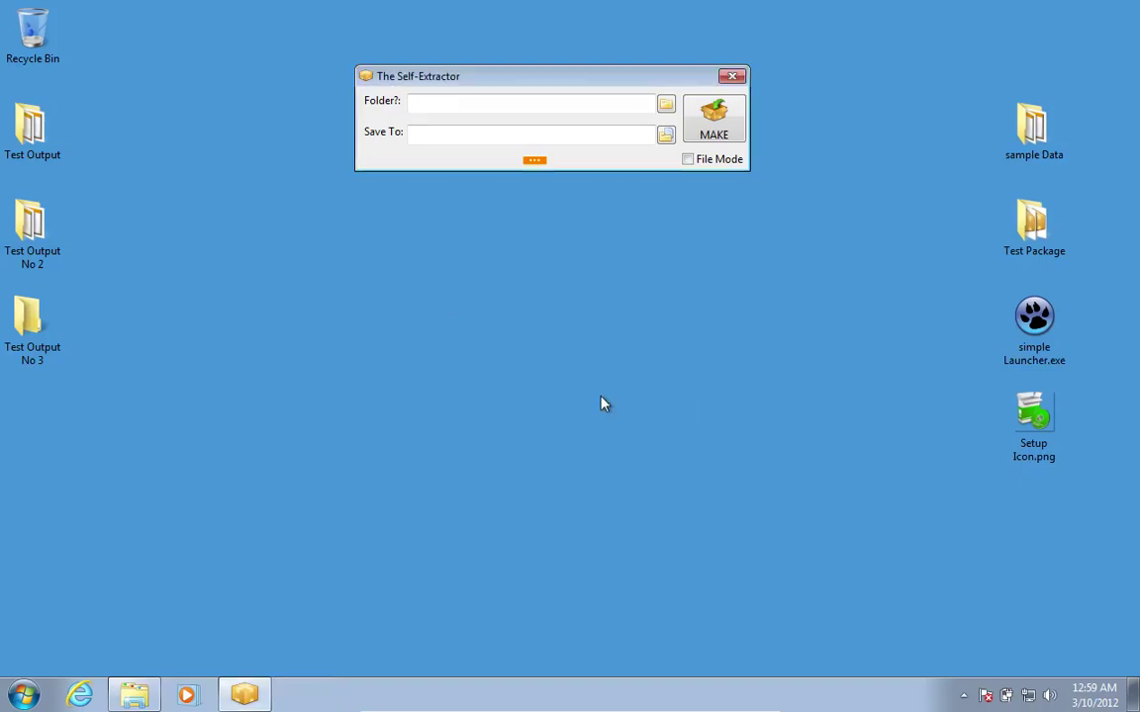
click(136, 695)
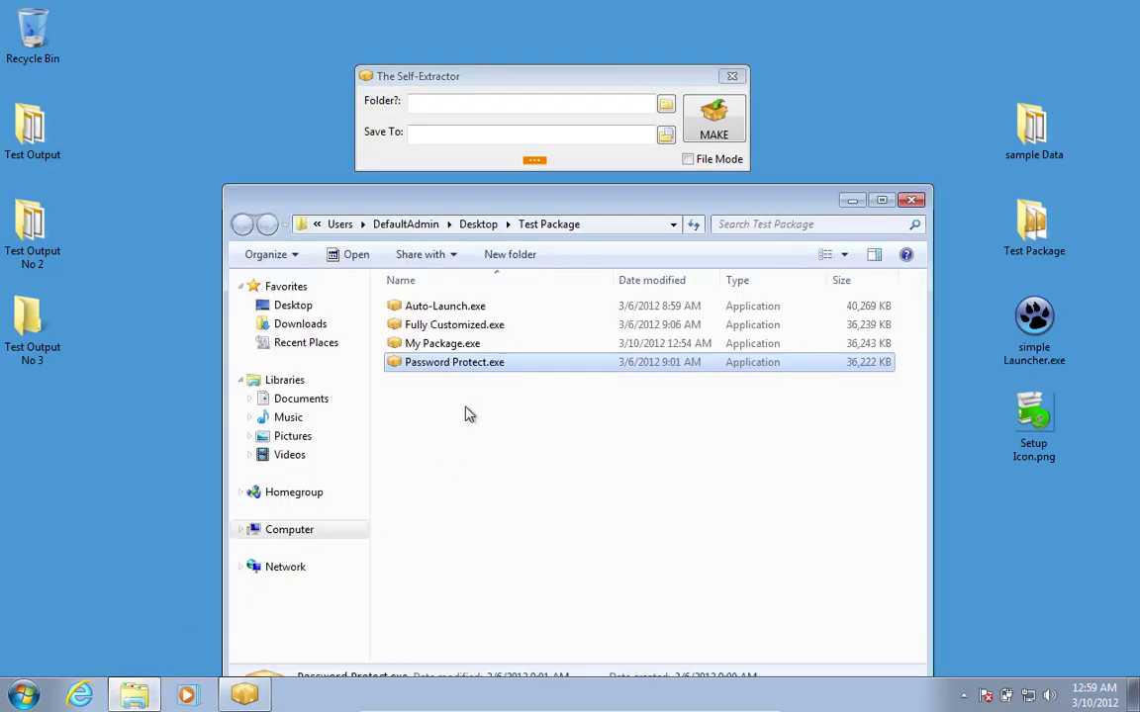
Rerun Password Protect.exe targeting Test Output No 3 and extract it with the correct password.
double_click(481, 368)
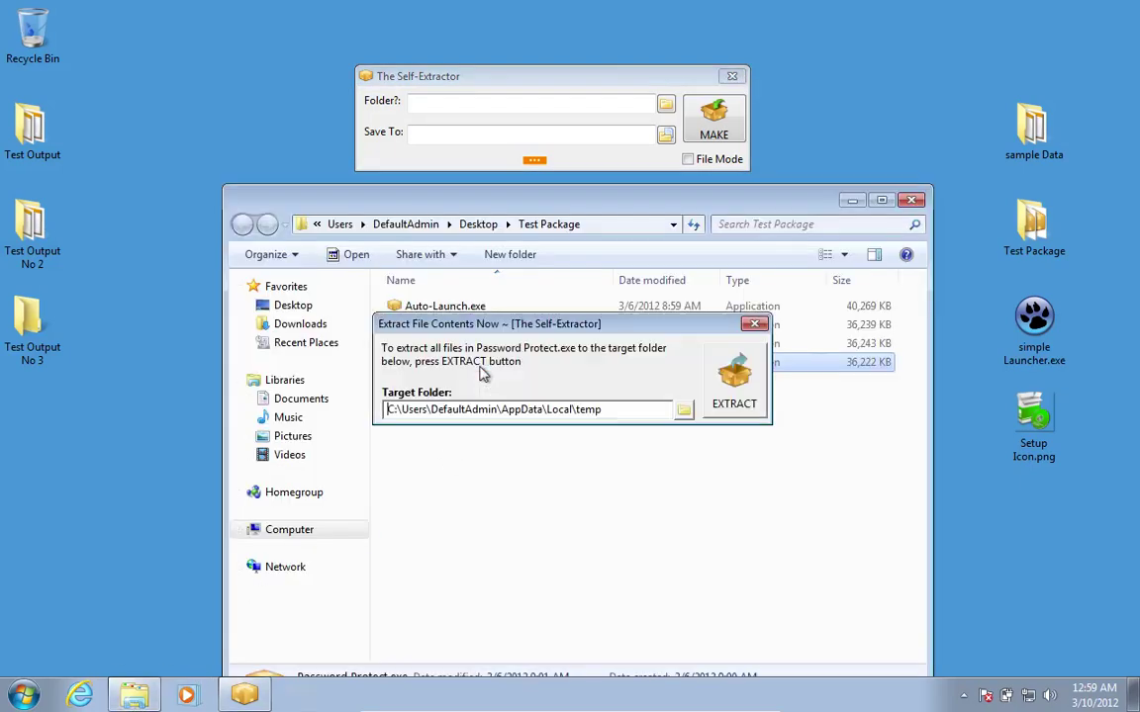
click(851, 202)
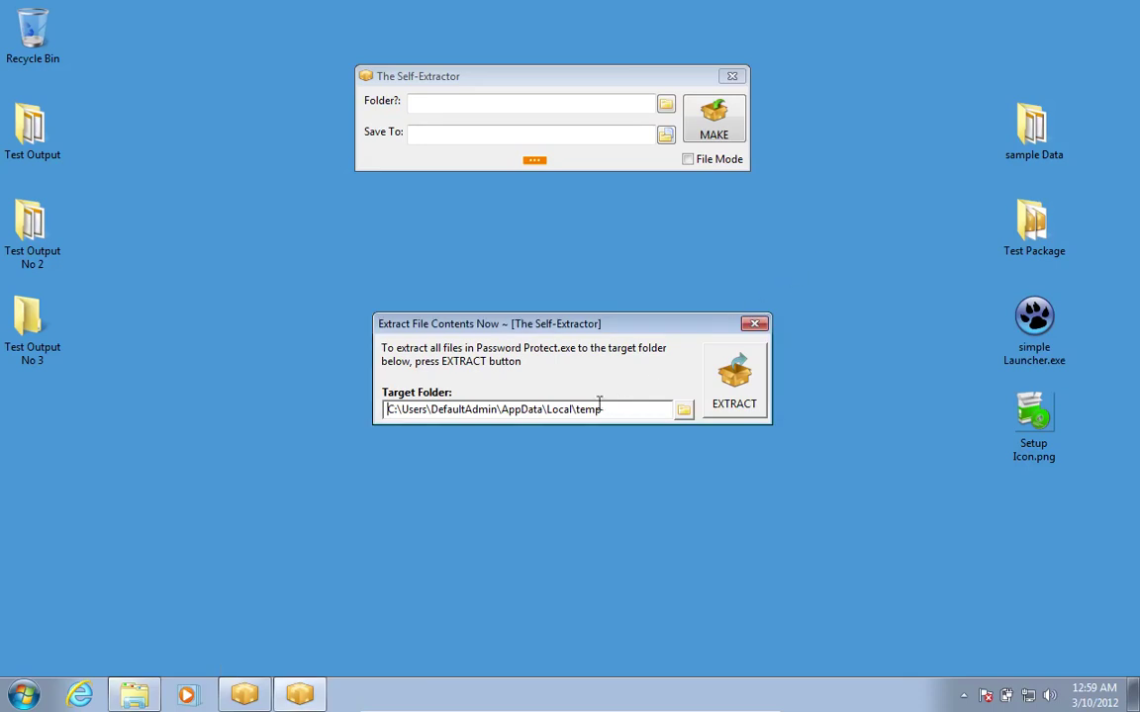
click(683, 410)
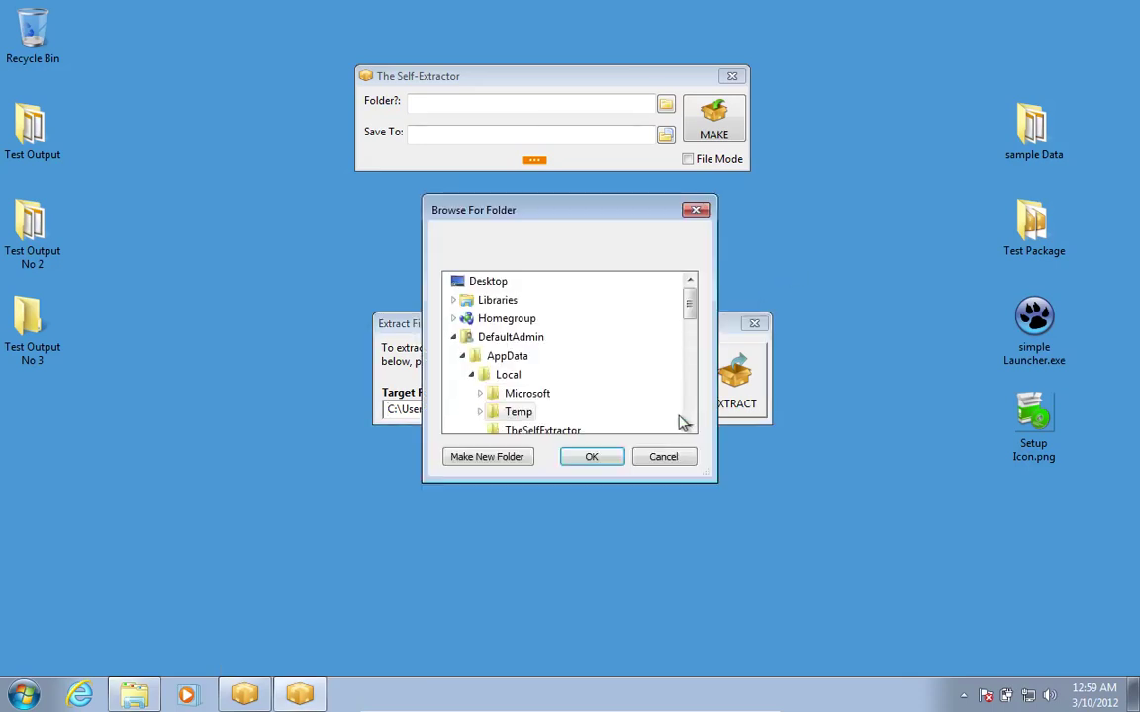
drag(689, 318, 687, 413)
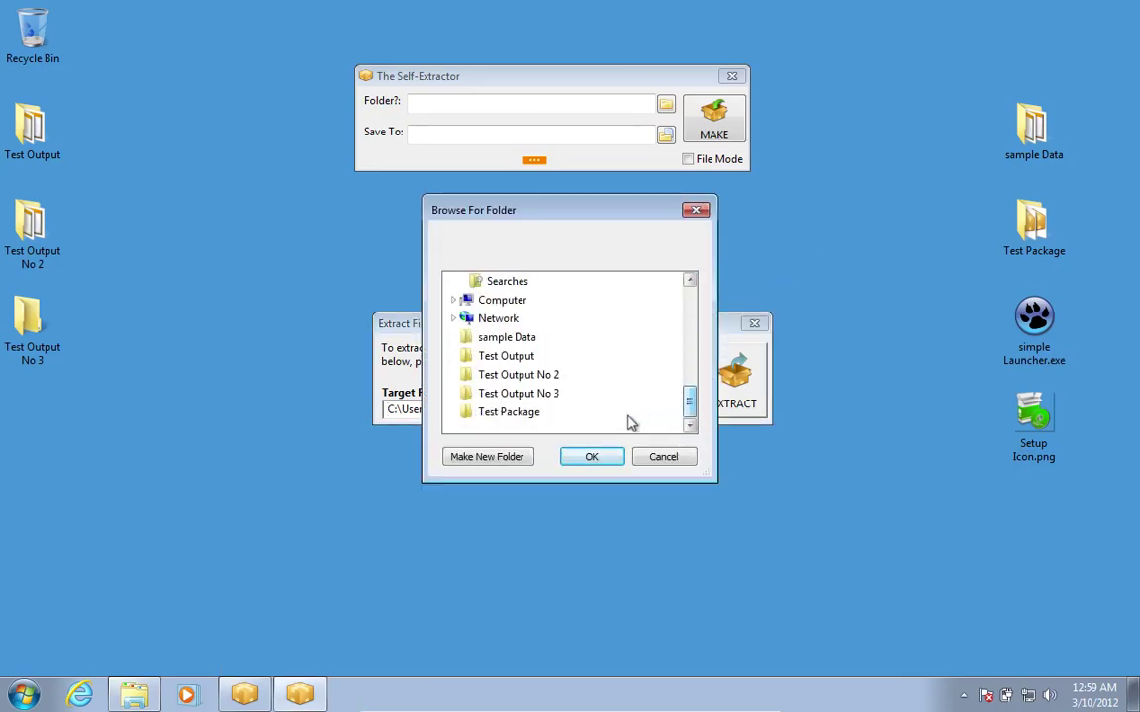
click(515, 394)
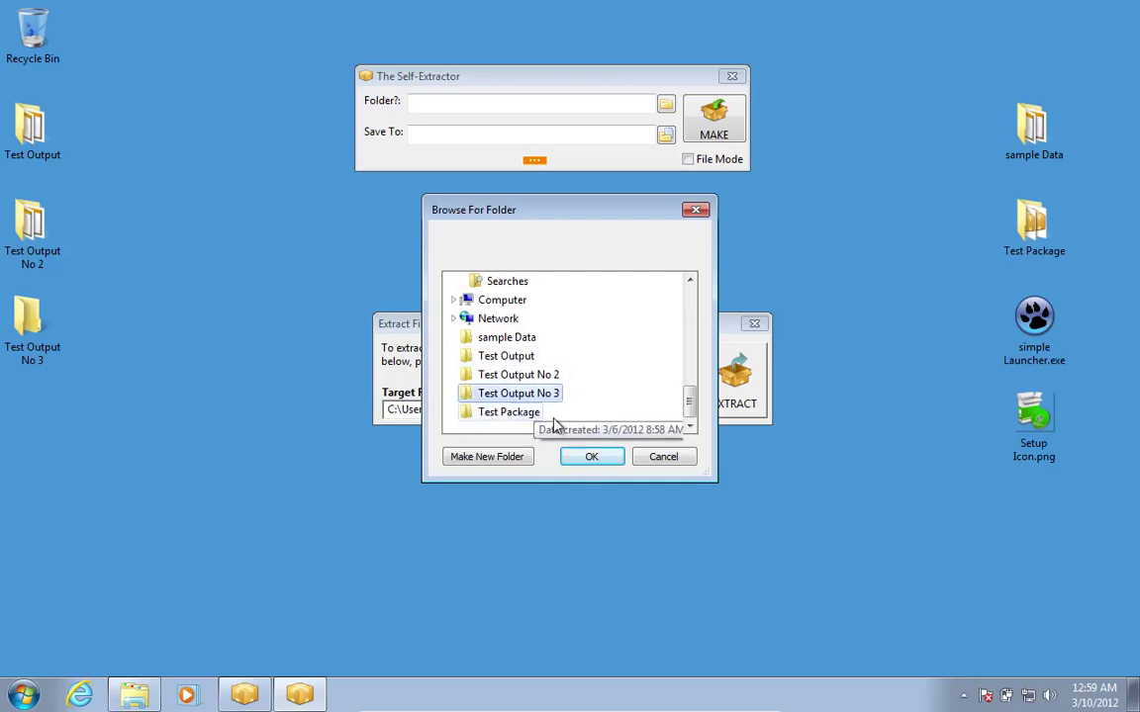
click(590, 456)
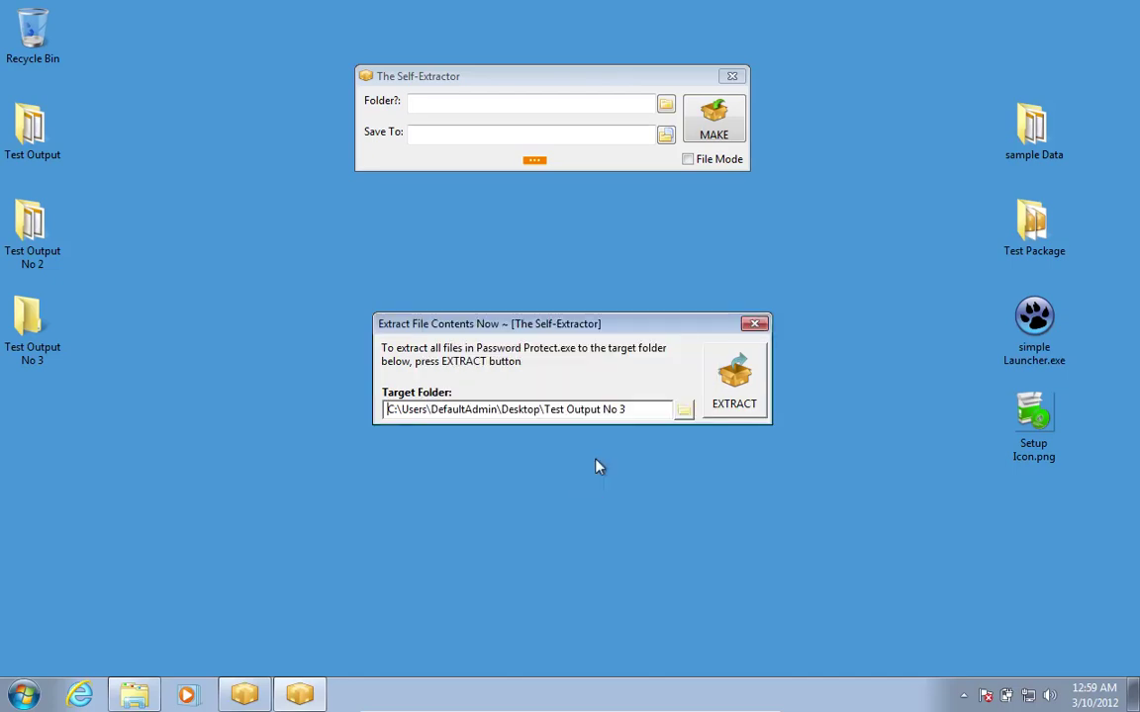
click(734, 393)
text(****)
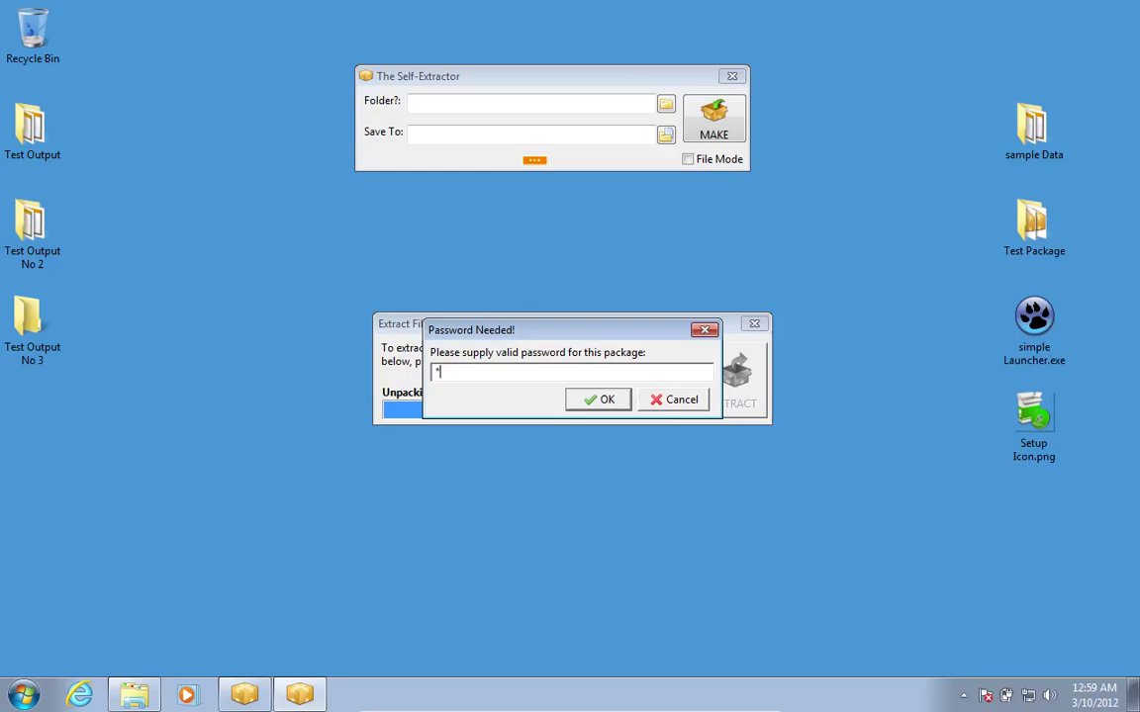
click(604, 400)
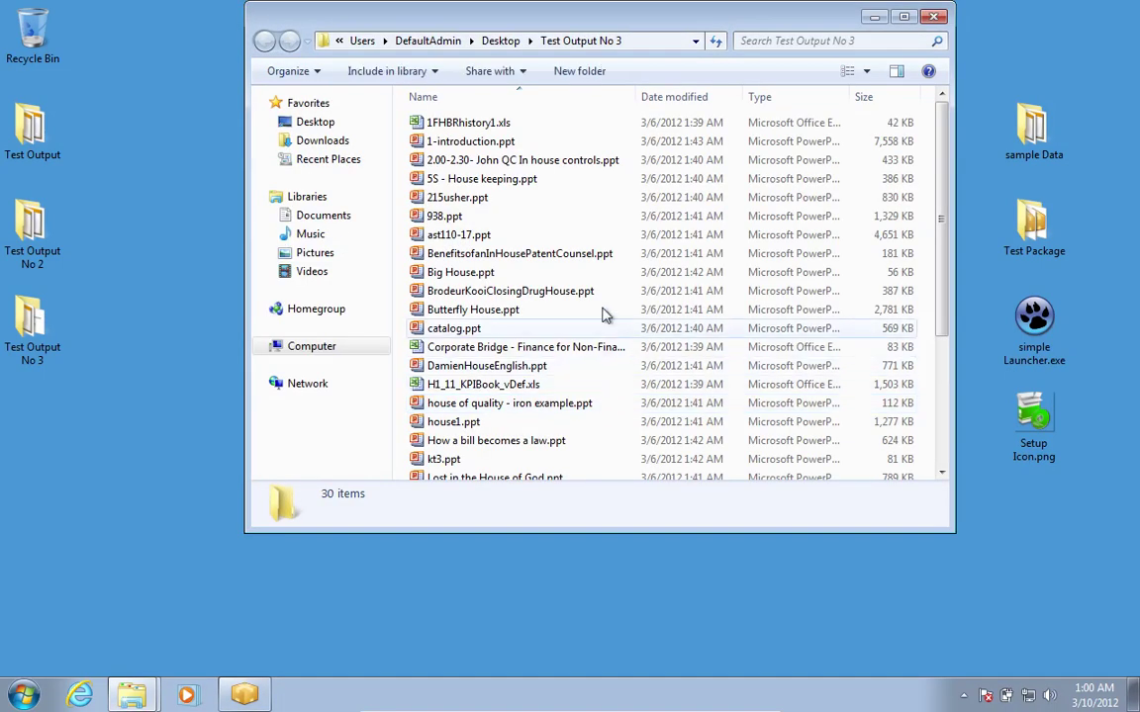
Open house1.ppt from the Test Output No 3 folder and page through its slides.
drag(622, 21, 619, 76)
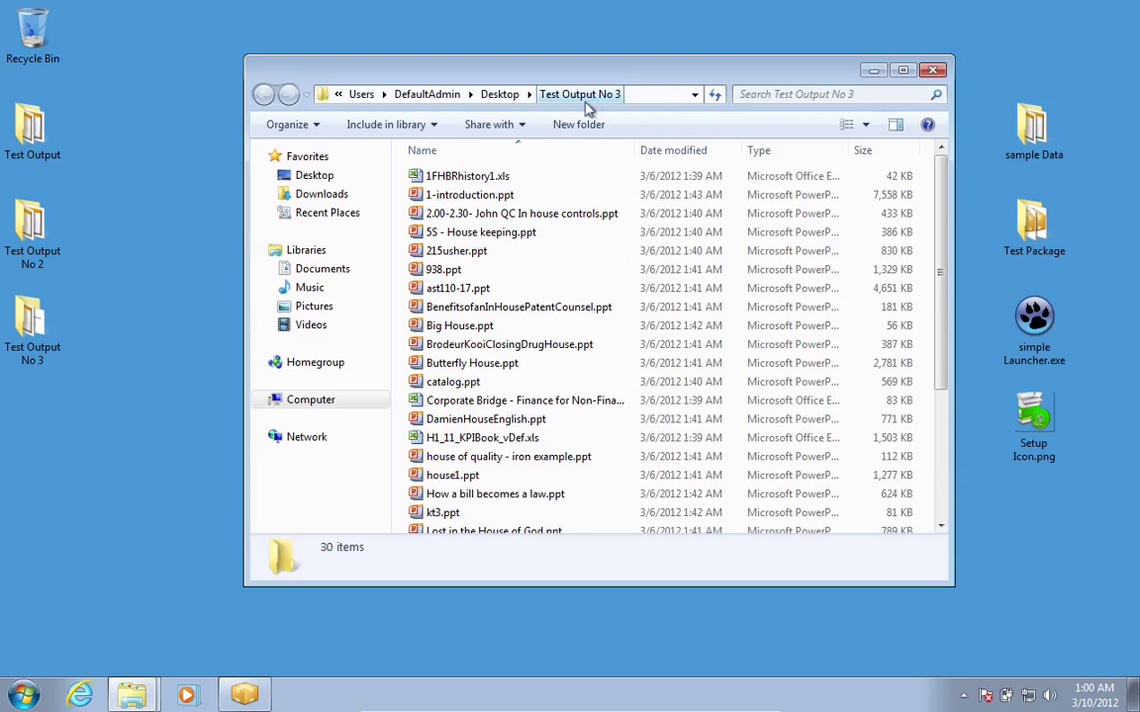
drag(591, 102, 452, 479)
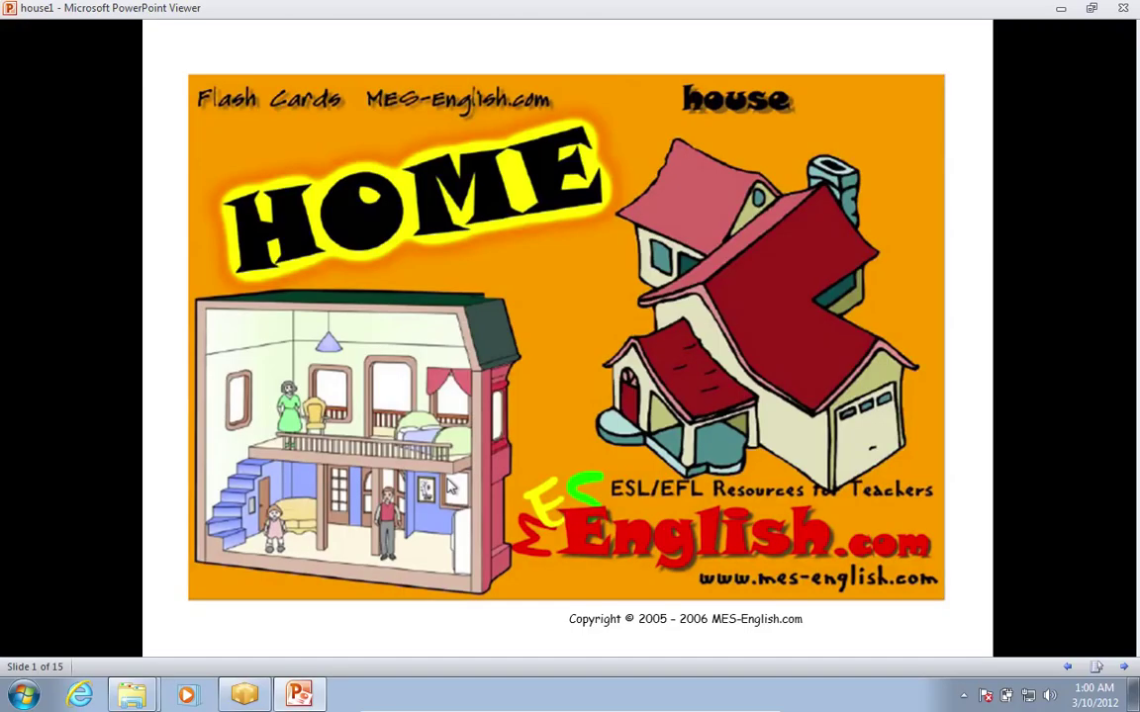
click(447, 485)
click(447, 485)
click(447, 484)
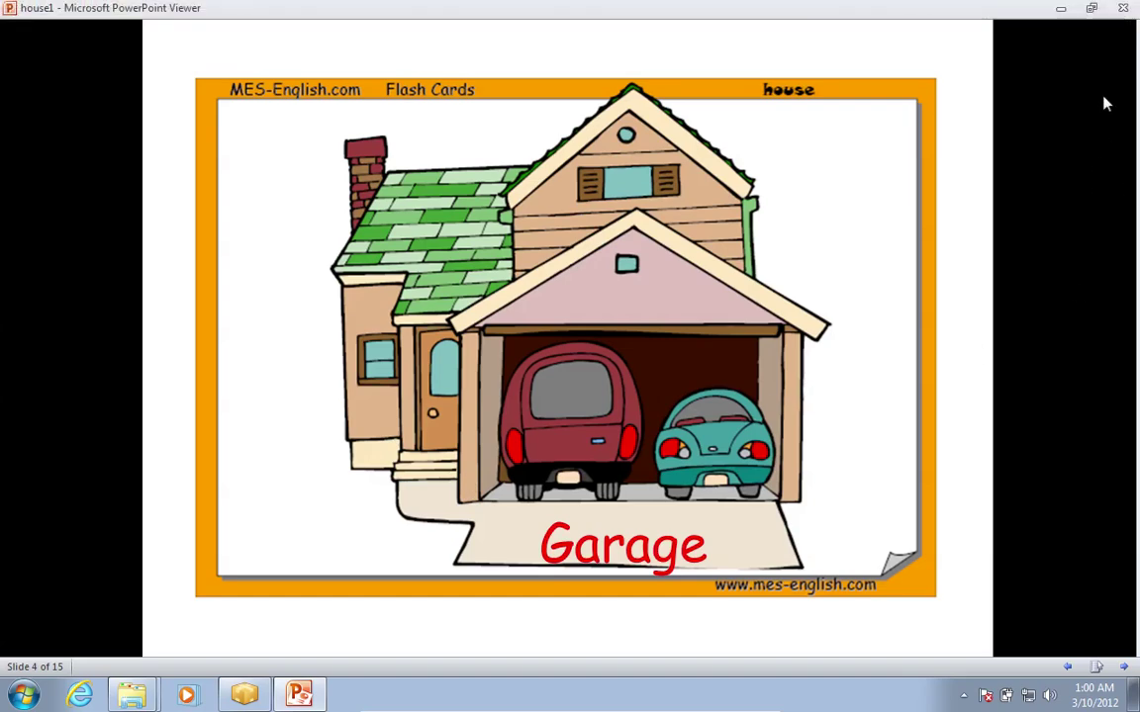
Close PowerPoint Viewer and the Test Output No 3 folder, then move the Self-Extractor window lower.
click(1118, 8)
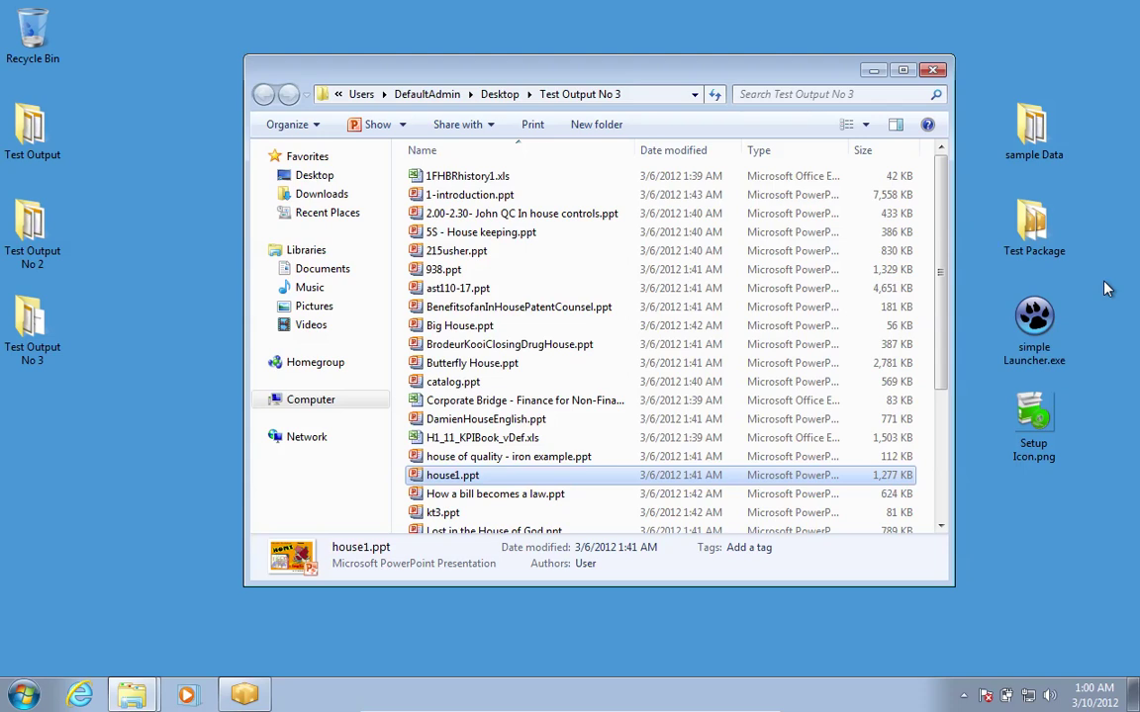
click(934, 73)
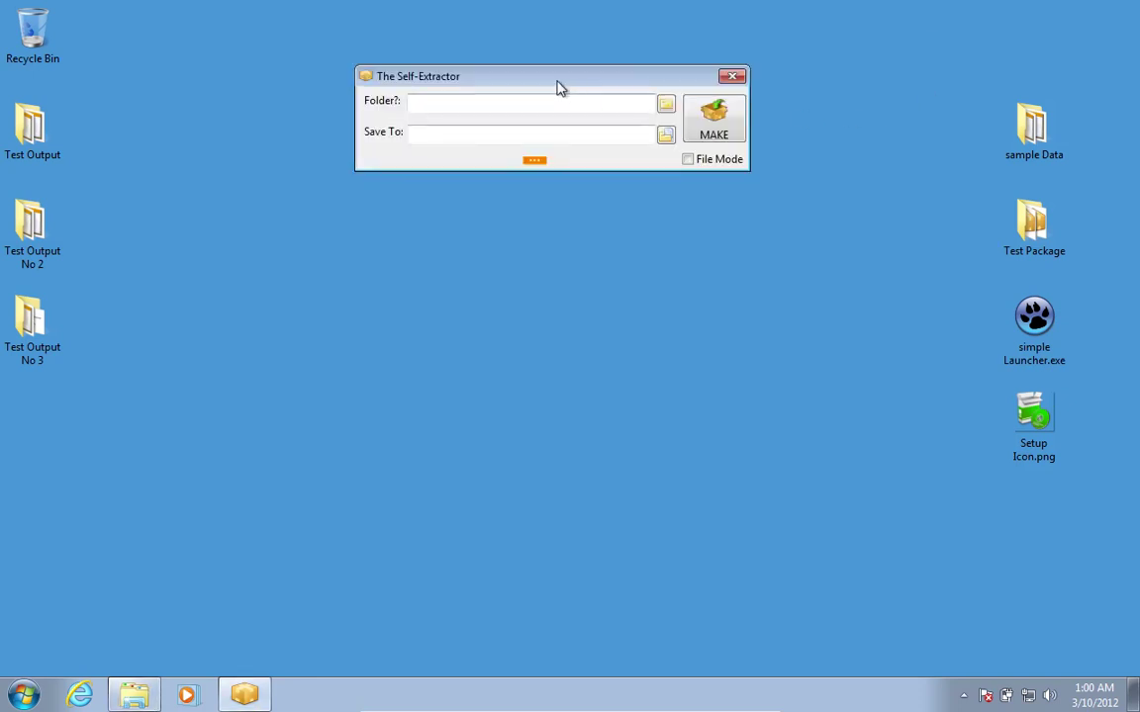
drag(564, 84, 569, 220)
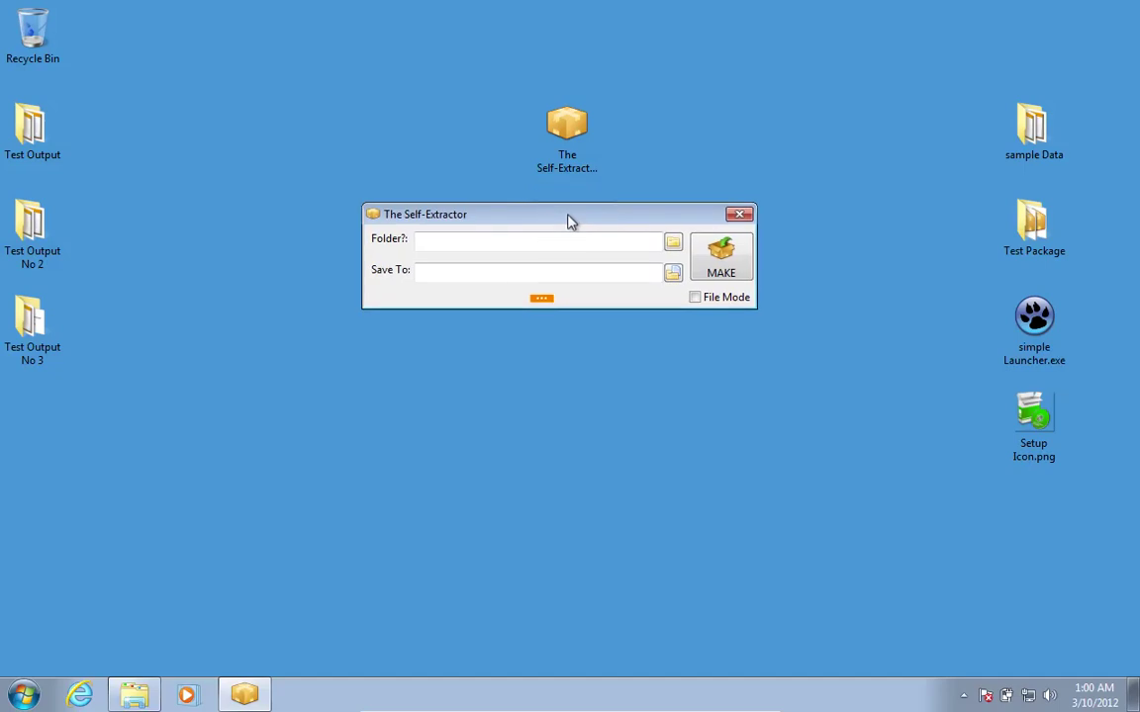